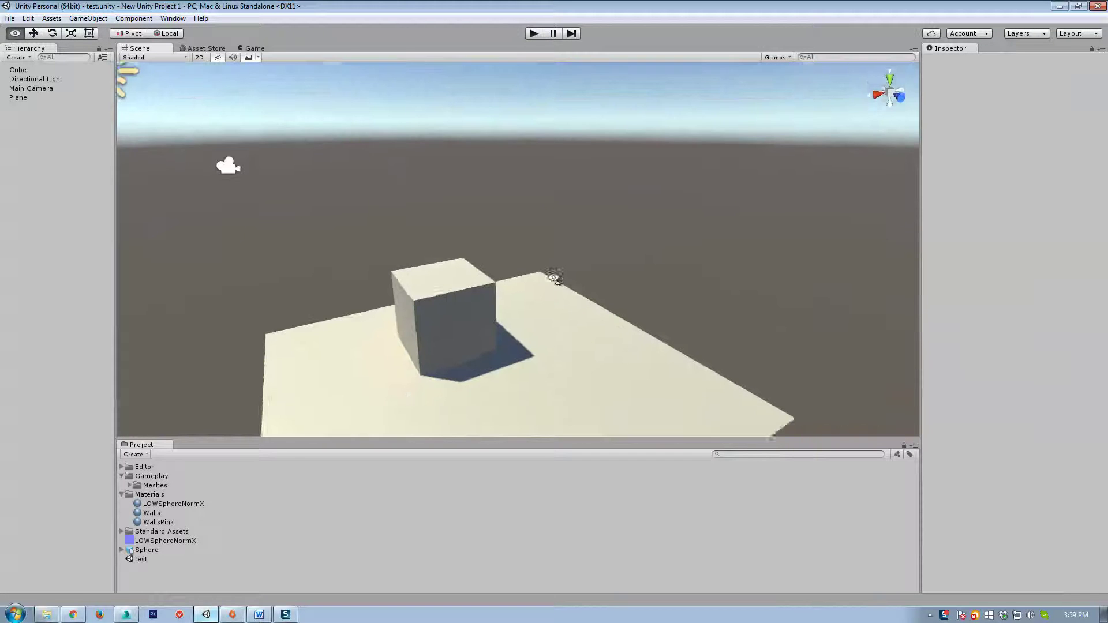
right_drag(554, 277, 551, 269)
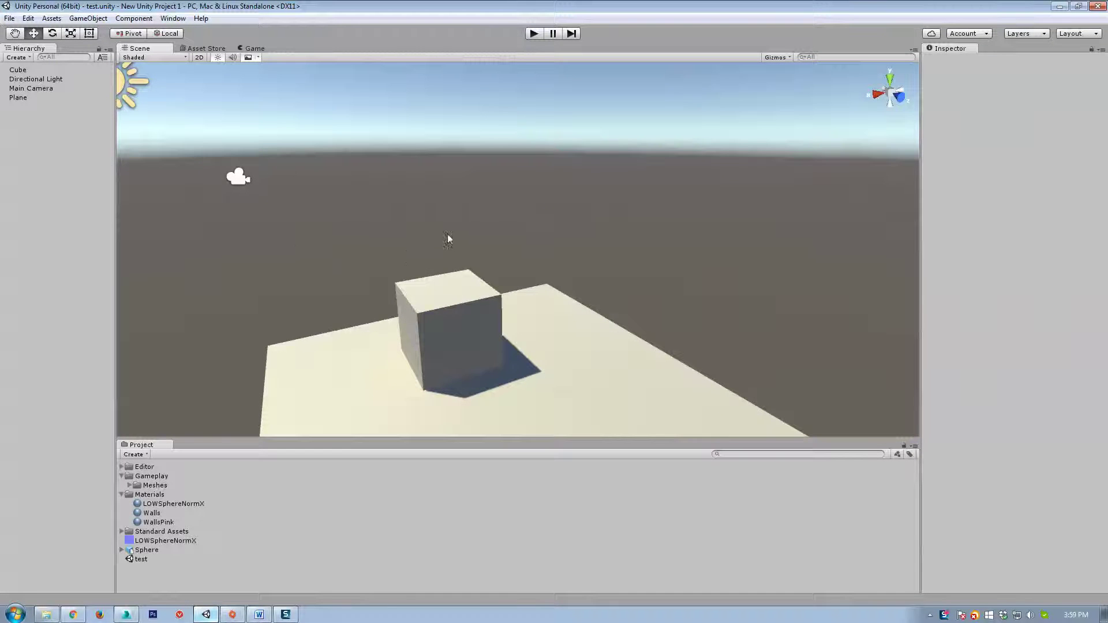
alt+drag(448, 239, 347, 237)
alt+drag(391, 198, 478, 231)
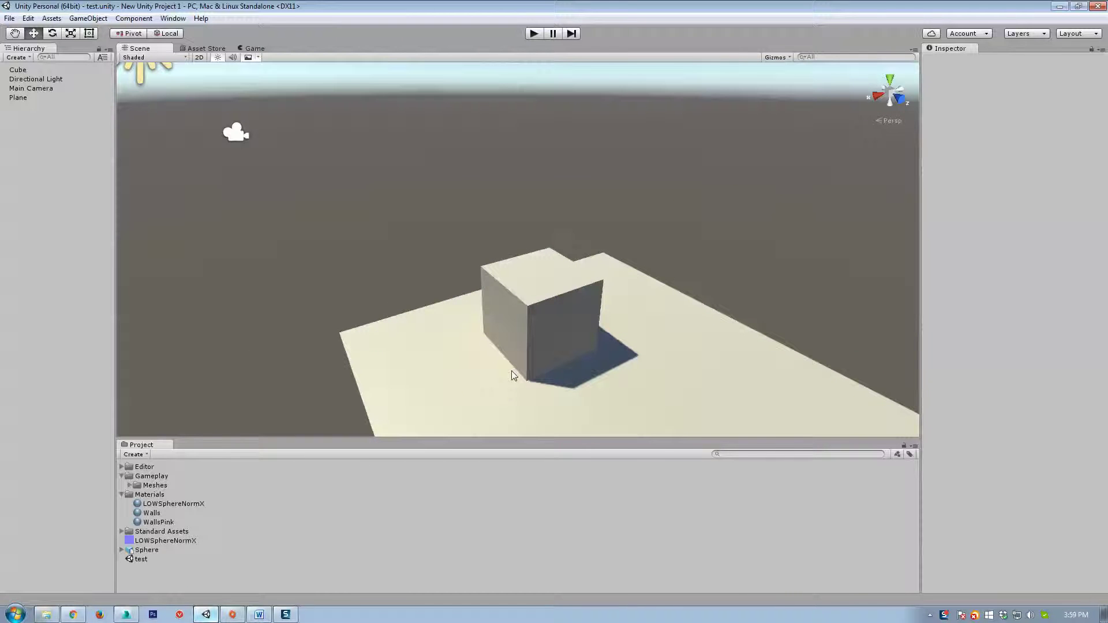
right_drag(557, 290, 350, 209)
alt+drag(350, 209, 424, 245)
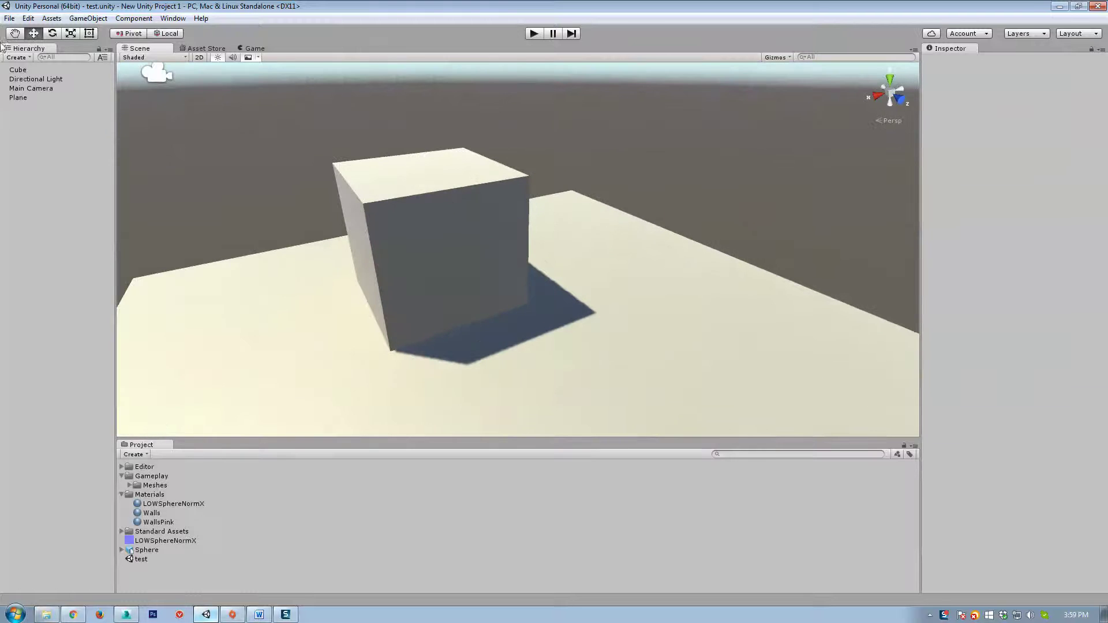
scroll(522, 260, down, 5)
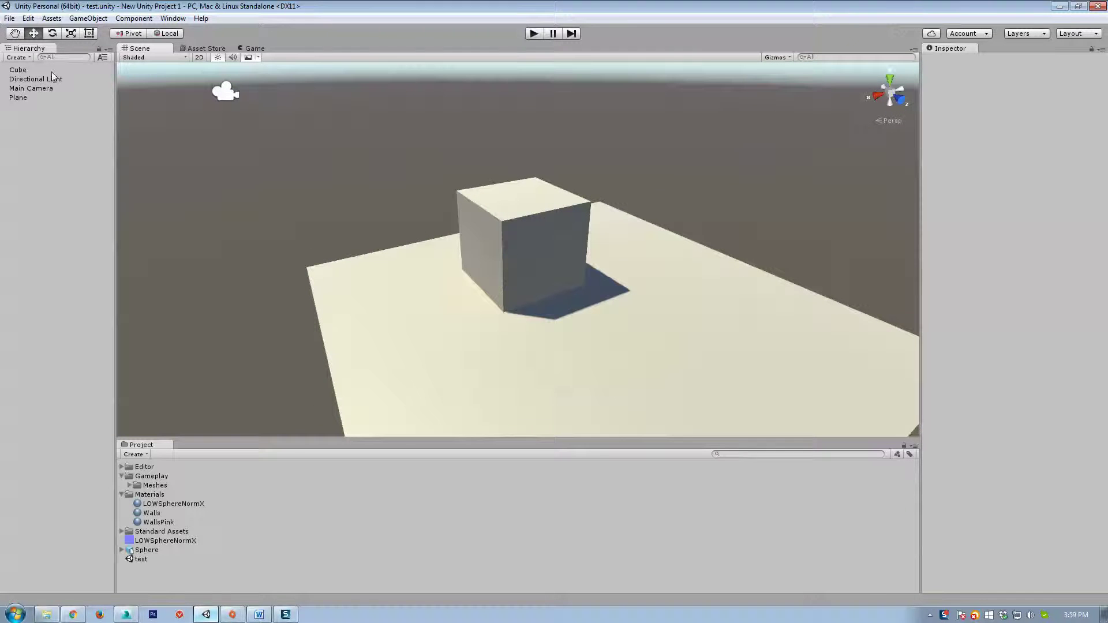
Step: Open the build settings and review the target platform options for PC, Mac & Linux Standalone
click(9, 19)
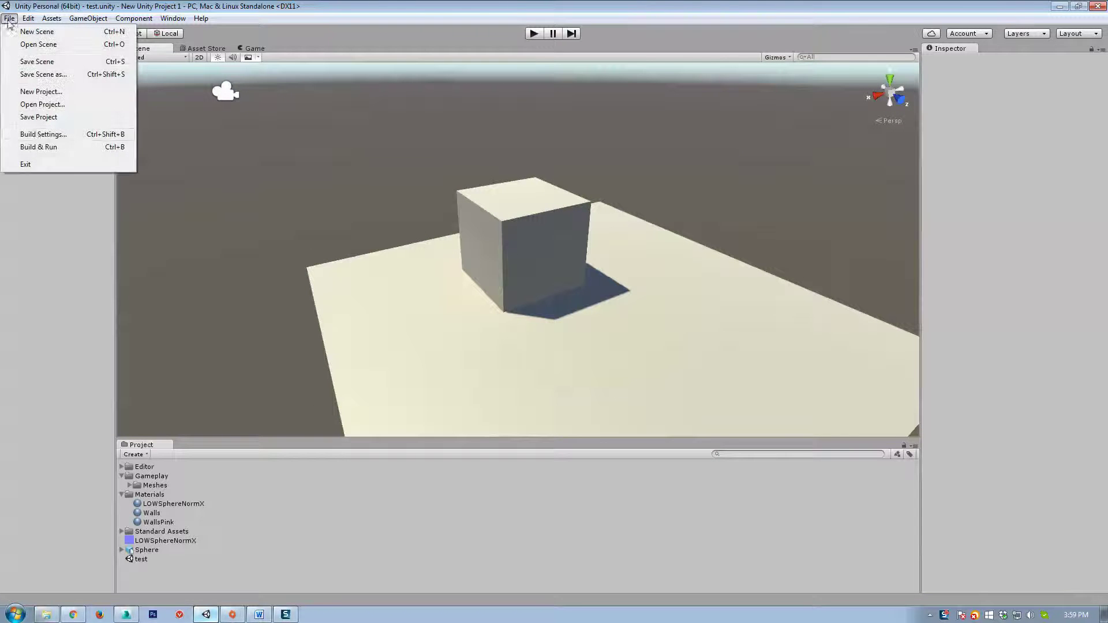
click(43, 135)
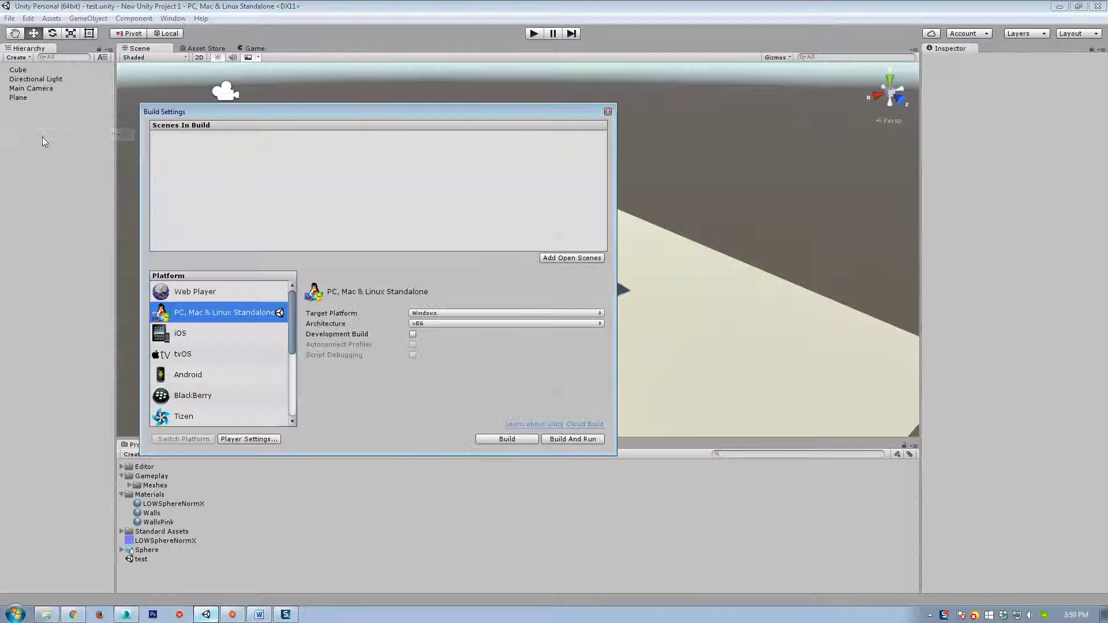
drag(292, 112, 169, 50)
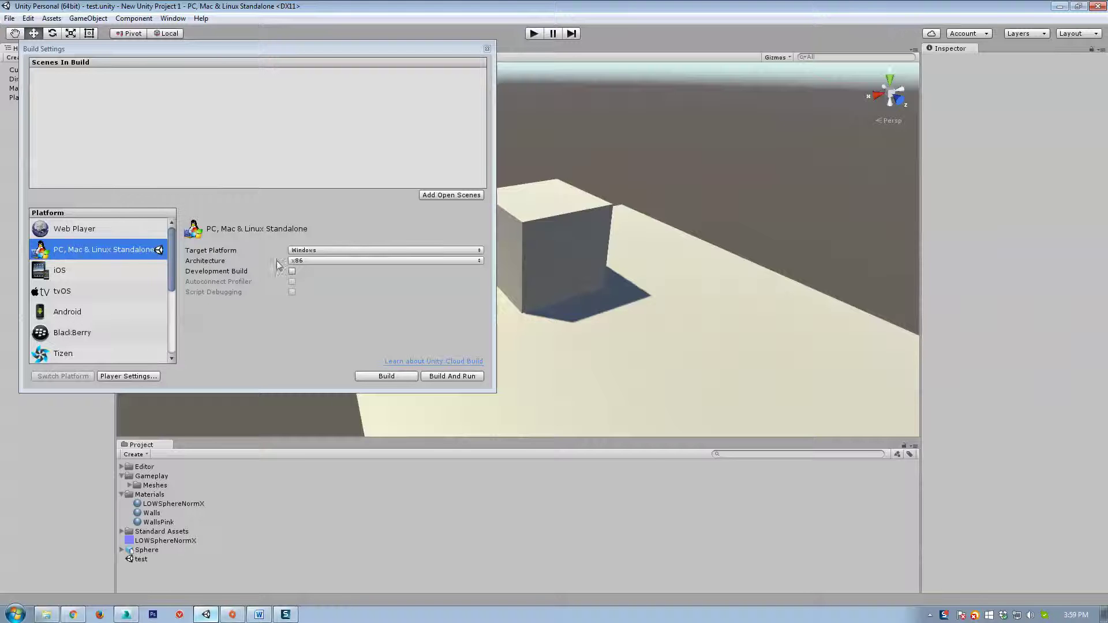
click(307, 252)
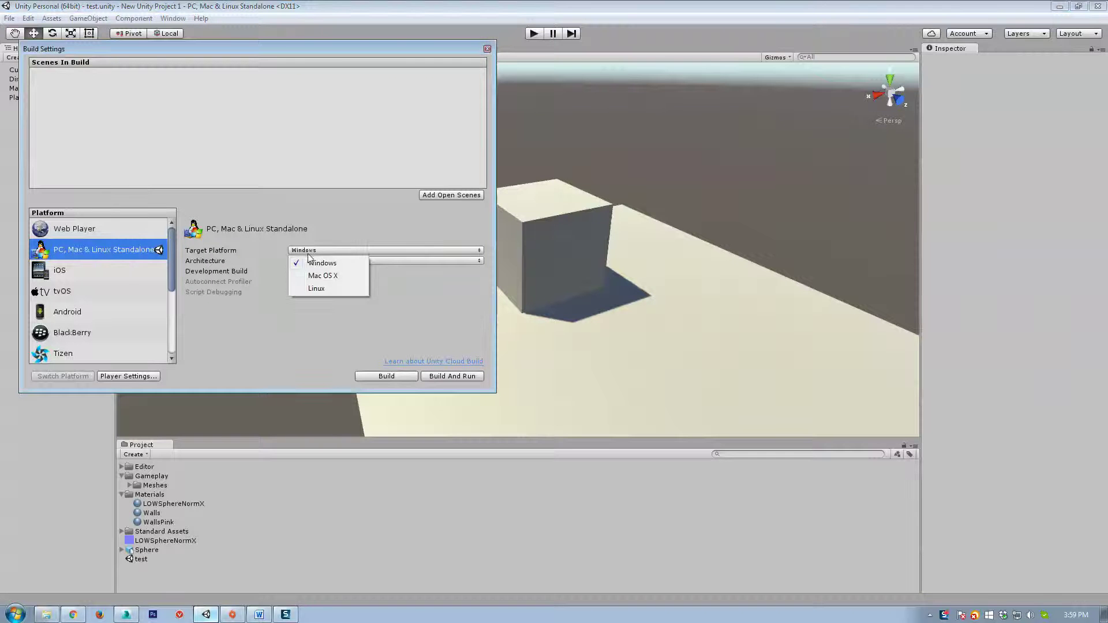
click(85, 267)
click(103, 250)
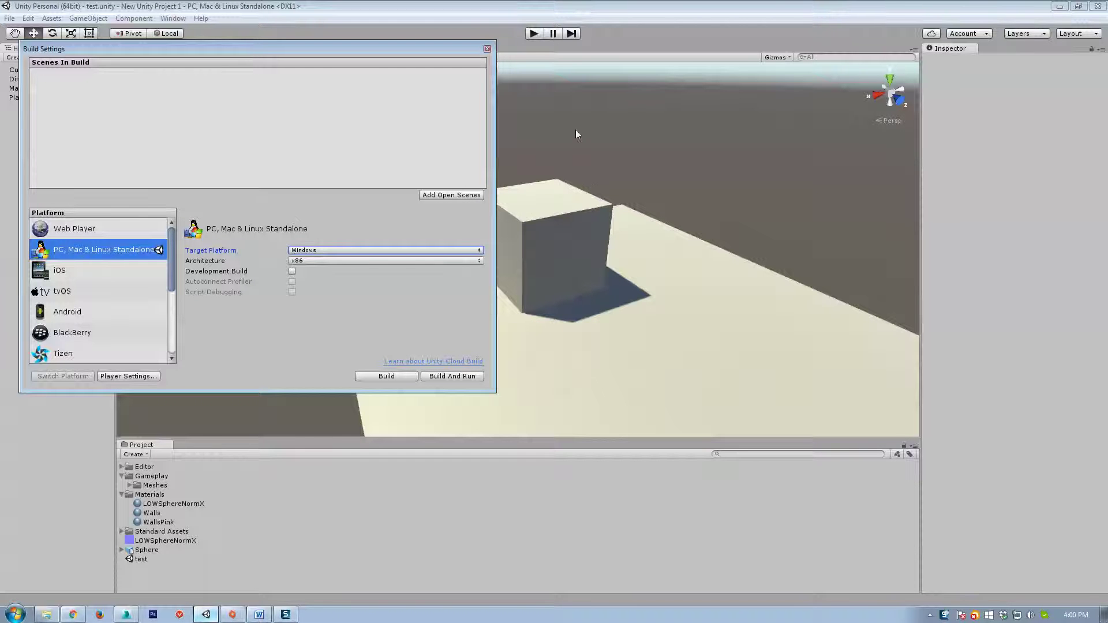
Step: Add the open test scene and a duplicate of it to the scenes in the build
click(427, 196)
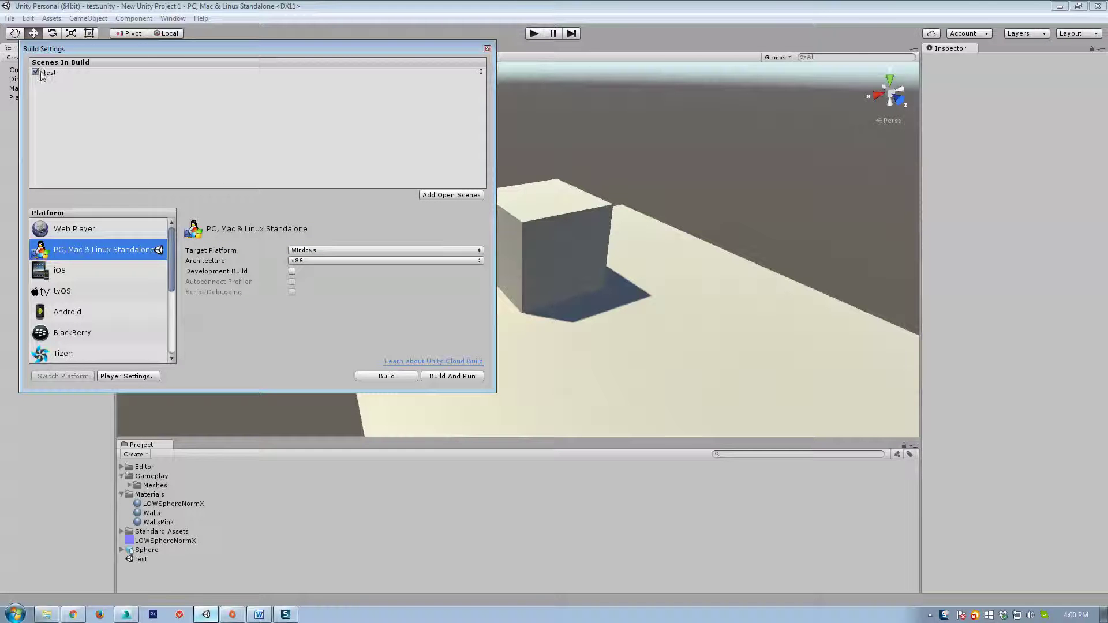
click(141, 560)
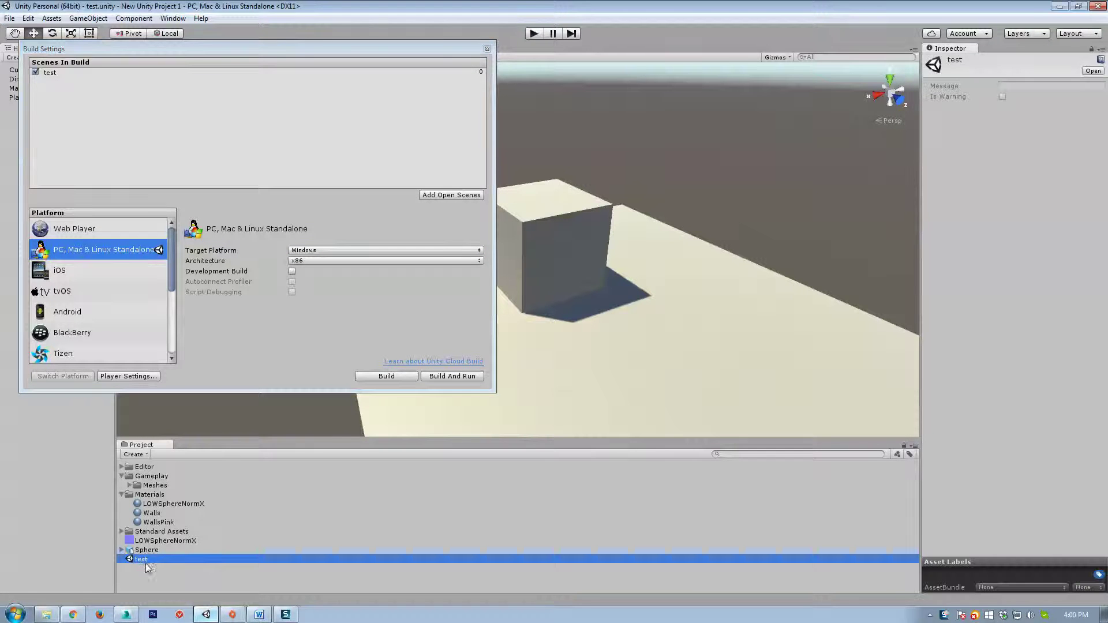
key(ctrl+d)
drag(149, 573, 73, 104)
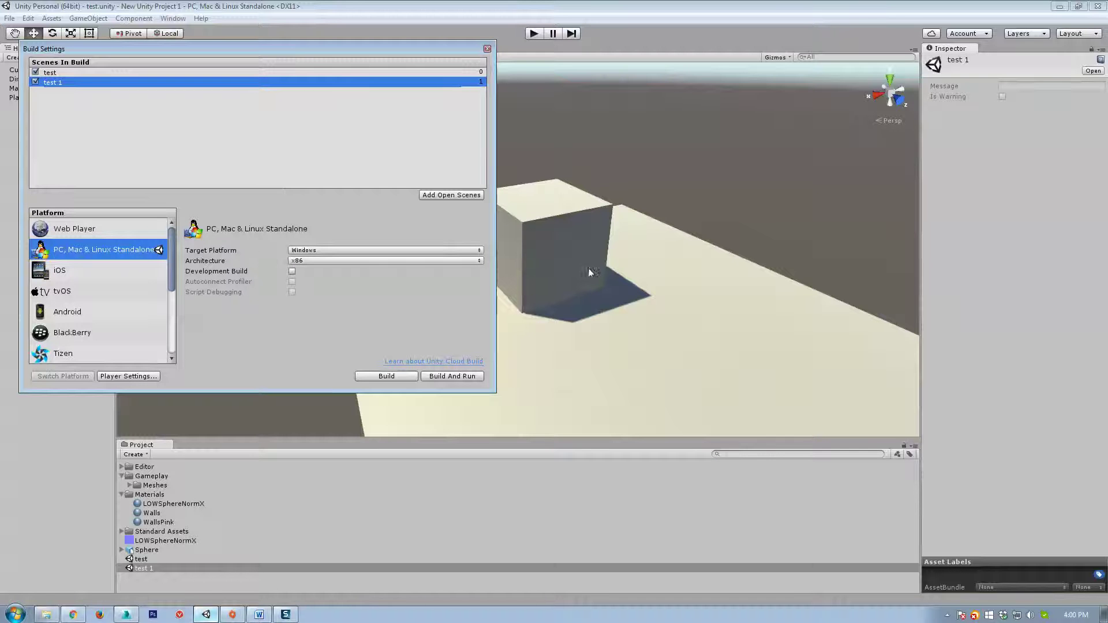
click(487, 49)
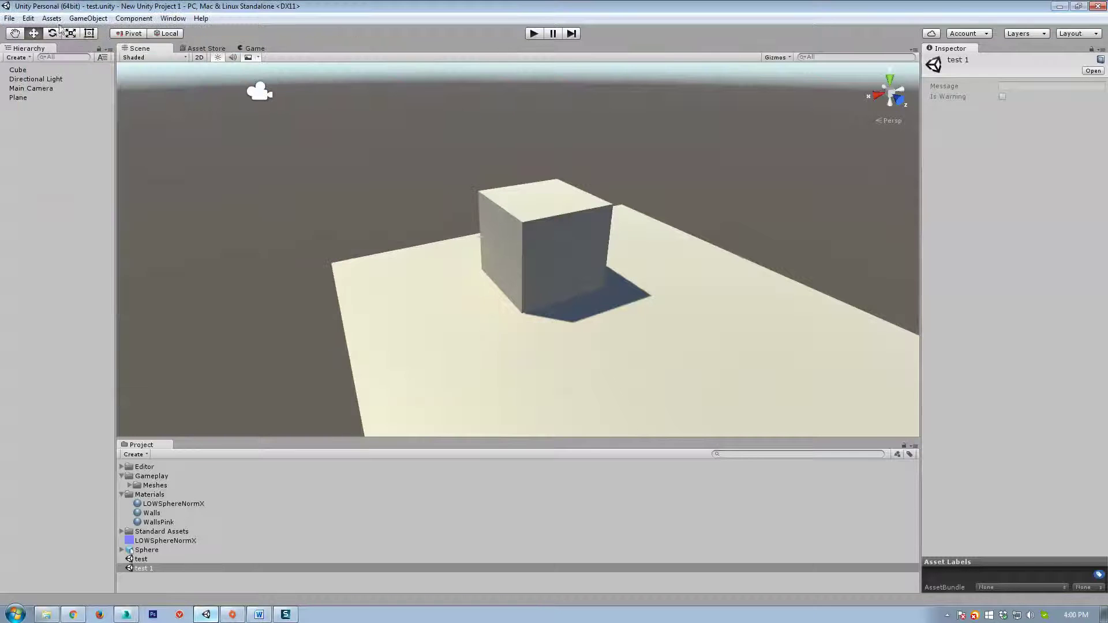
Step: Open the project's input settings and examine the Cancel axis and the first Submit axis
click(27, 18)
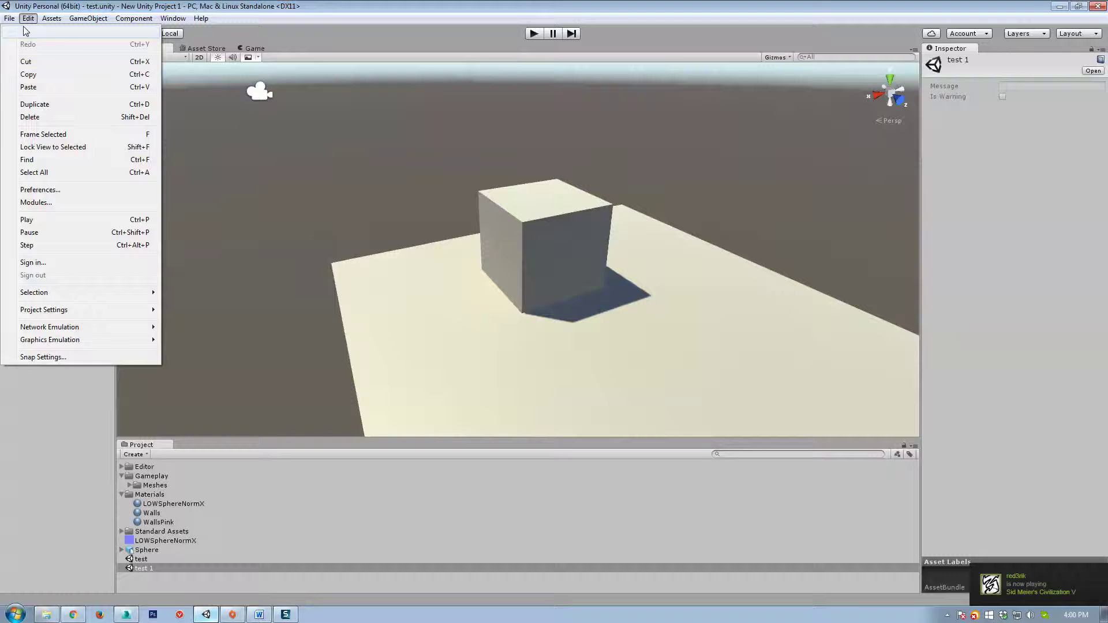
mouse_move(152, 311)
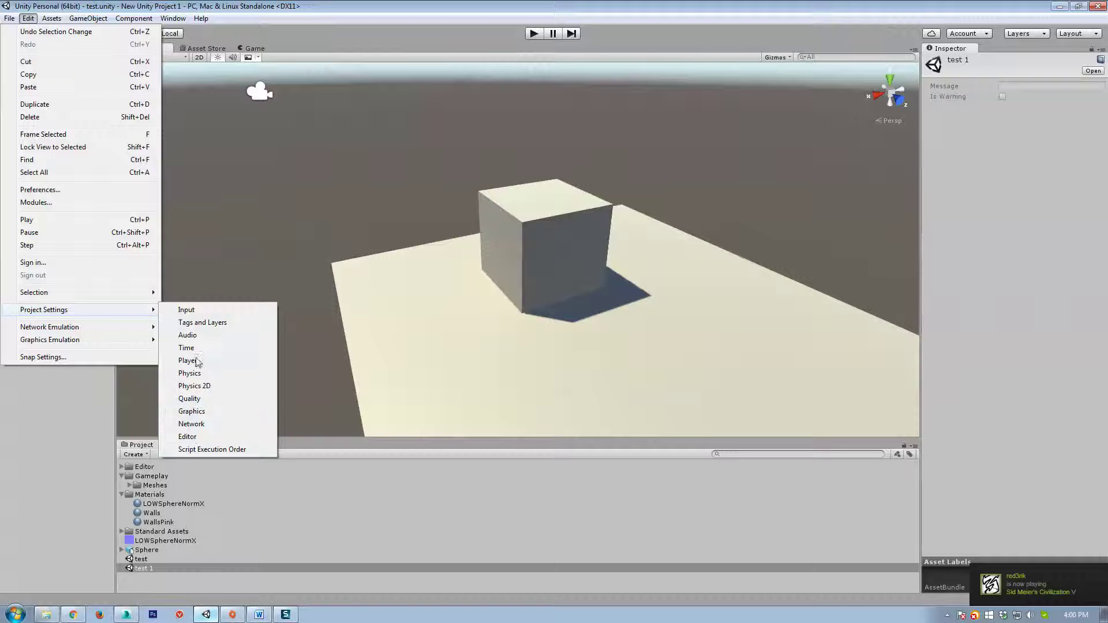
click(186, 311)
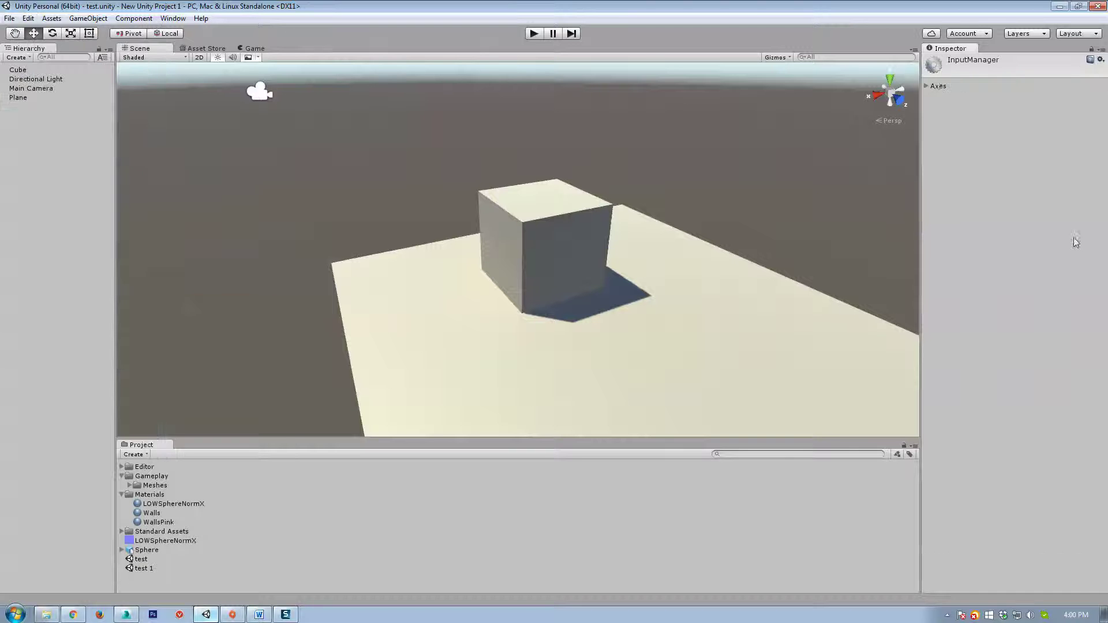
click(927, 86)
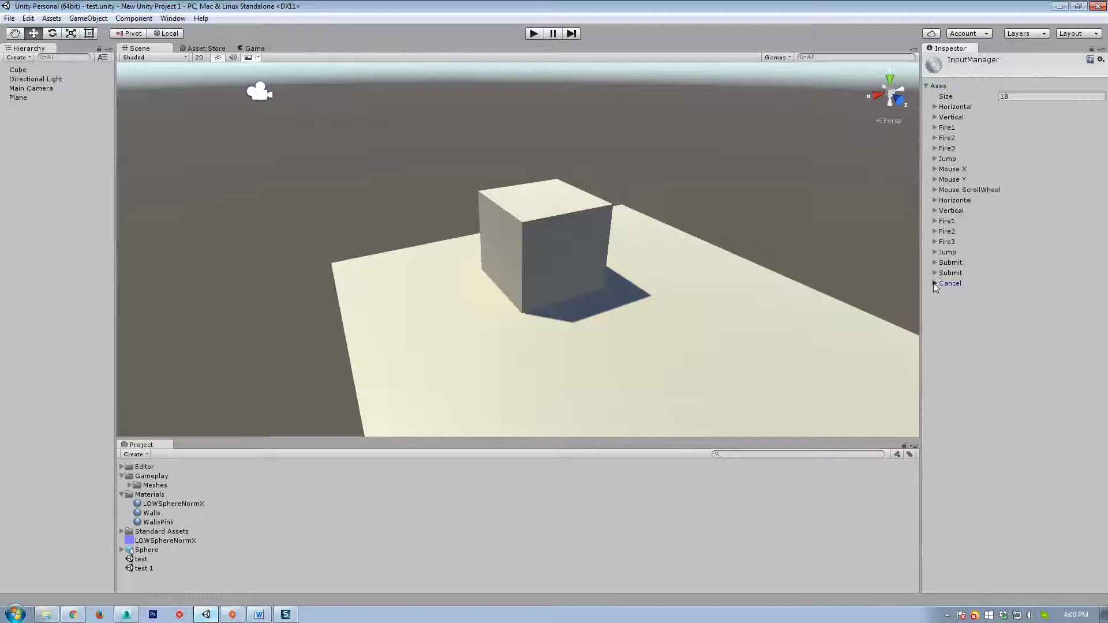
click(935, 283)
click(935, 262)
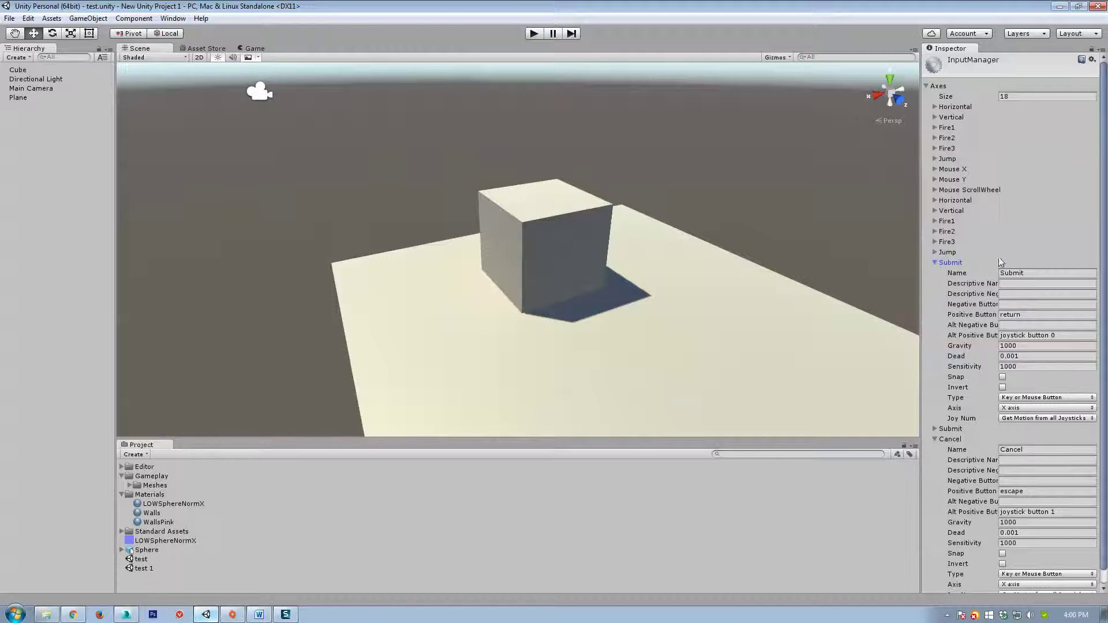
click(935, 263)
click(935, 284)
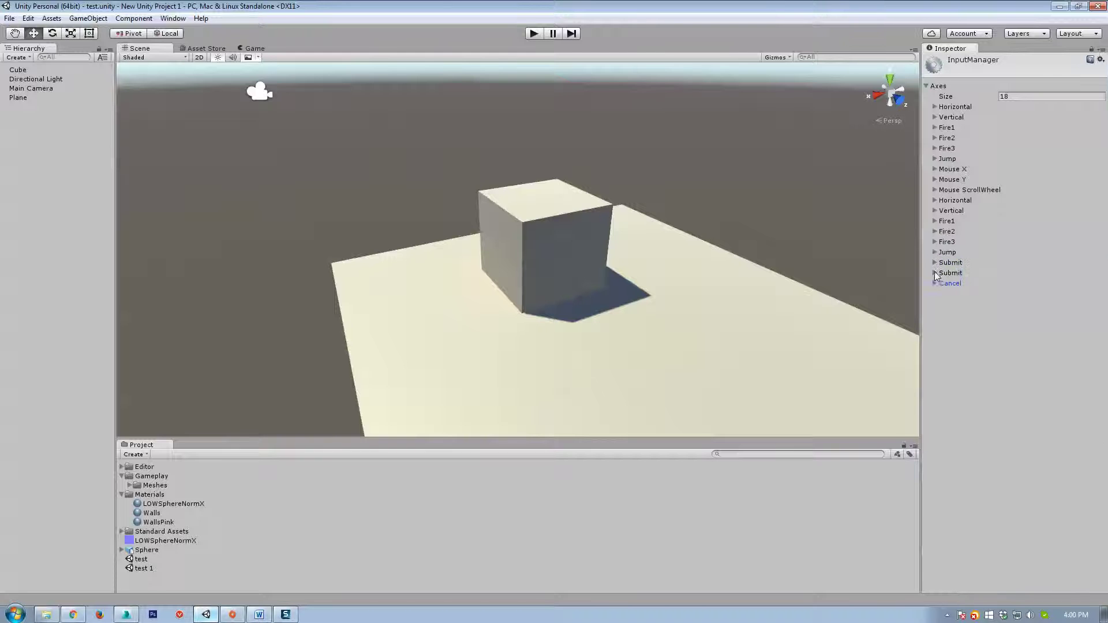
Step: Examine the settings of the Mouse Y axis and the first Fire3 axis, including the Fire3 name
click(935, 181)
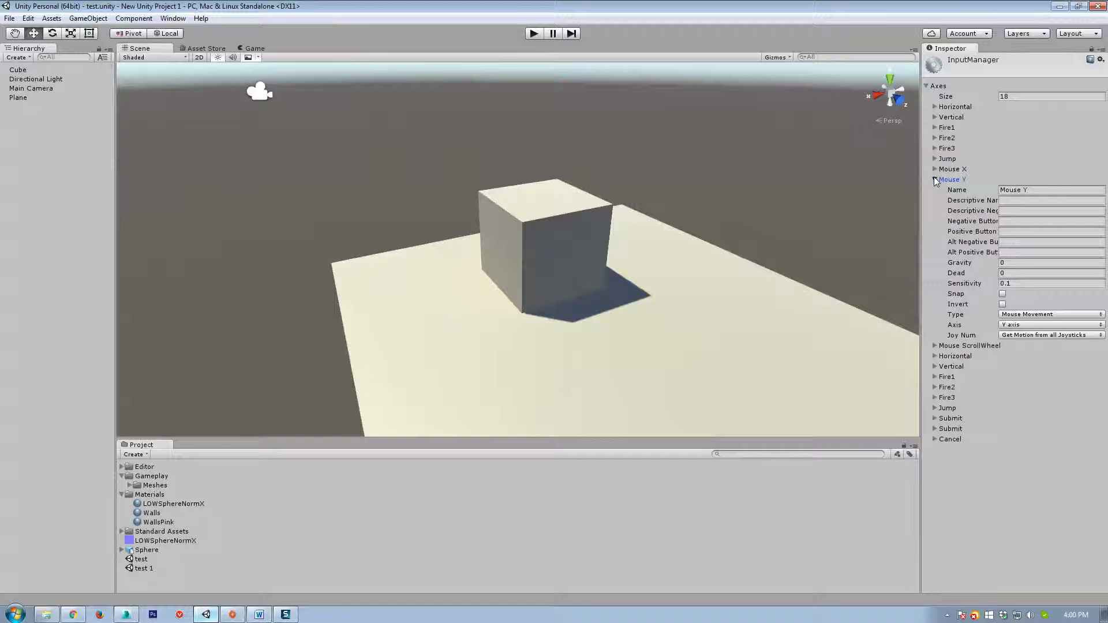
click(935, 180)
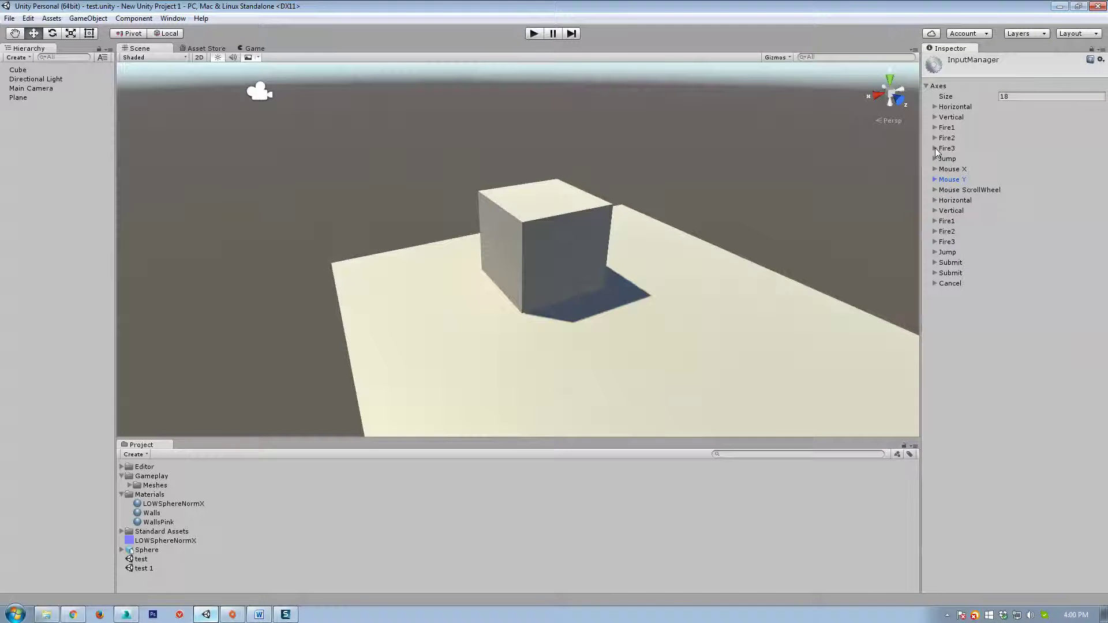
click(935, 149)
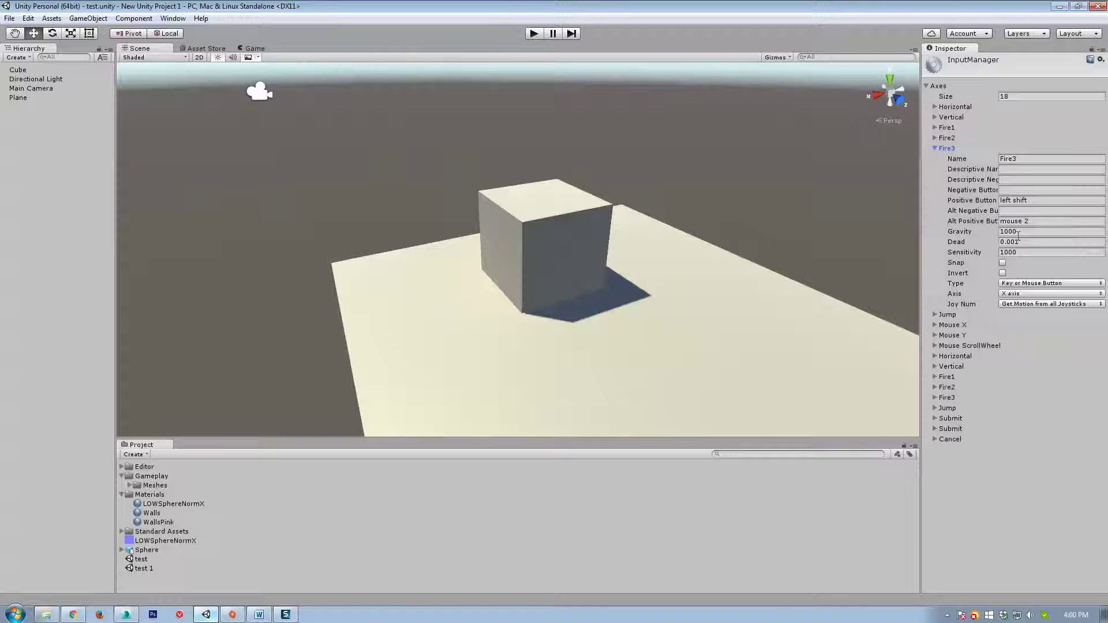
click(1030, 161)
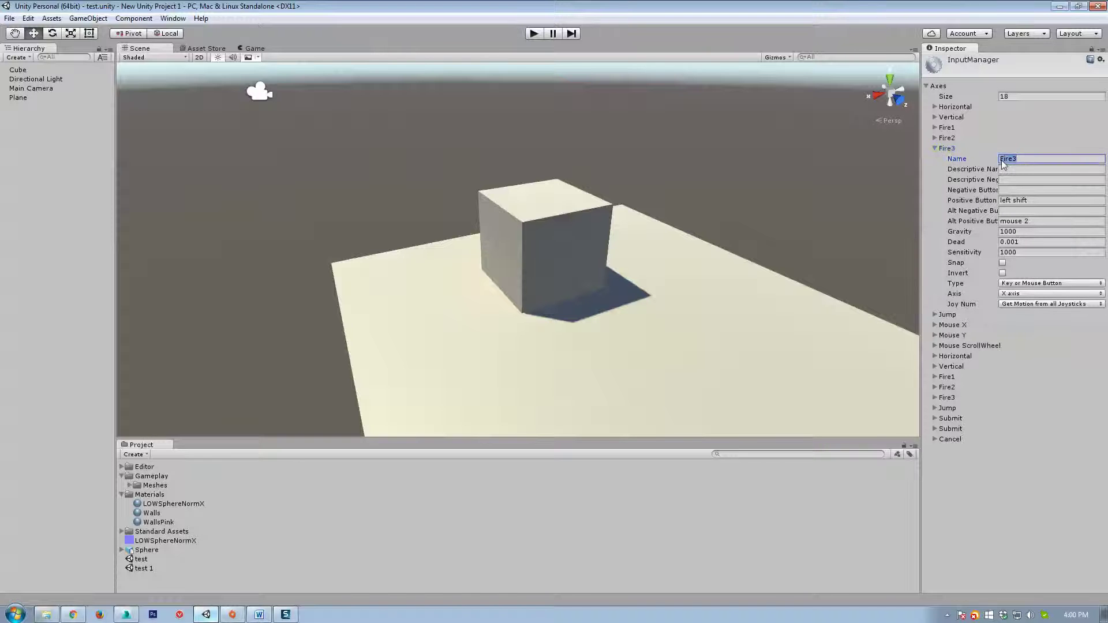
click(935, 149)
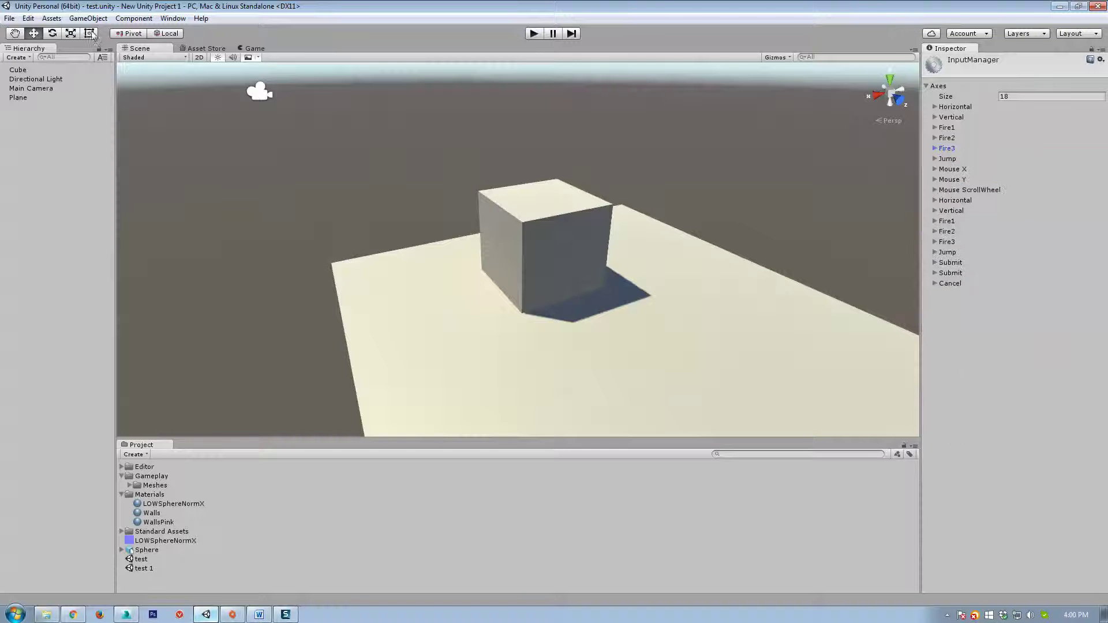
Step: Open the project's Tags and Layers settings and examine the sorting layers and tags
click(28, 19)
mouse_move(64, 311)
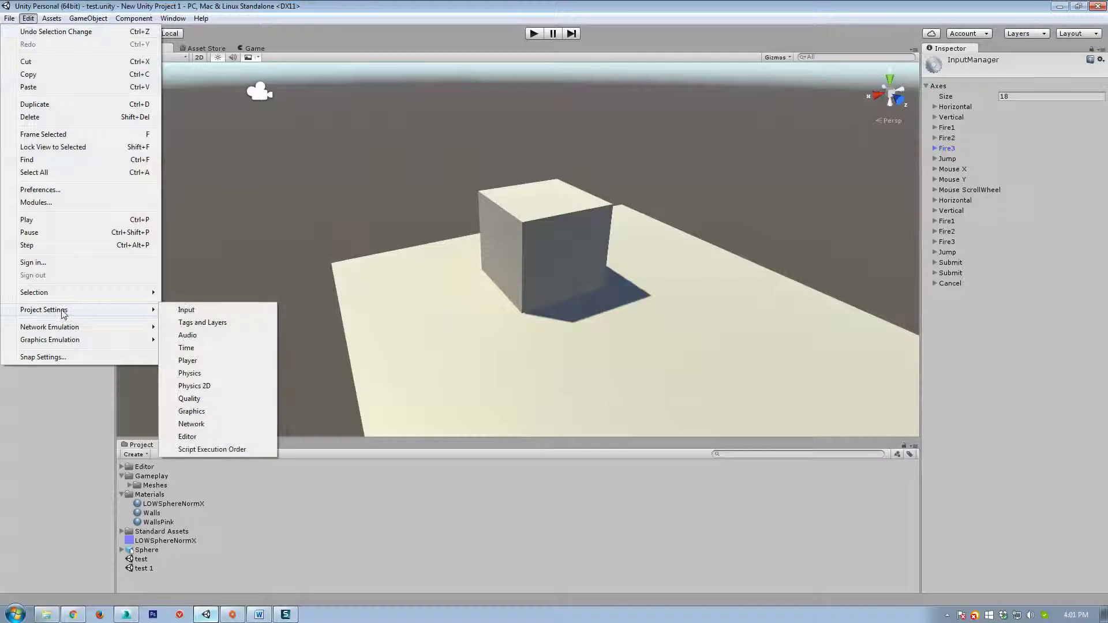
click(202, 322)
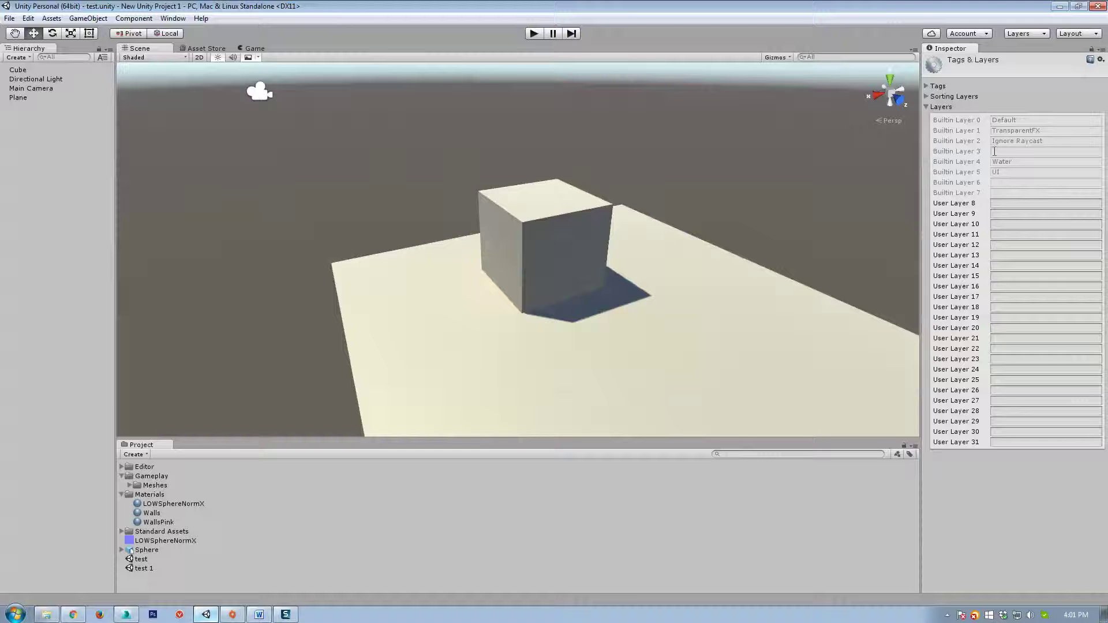
click(927, 97)
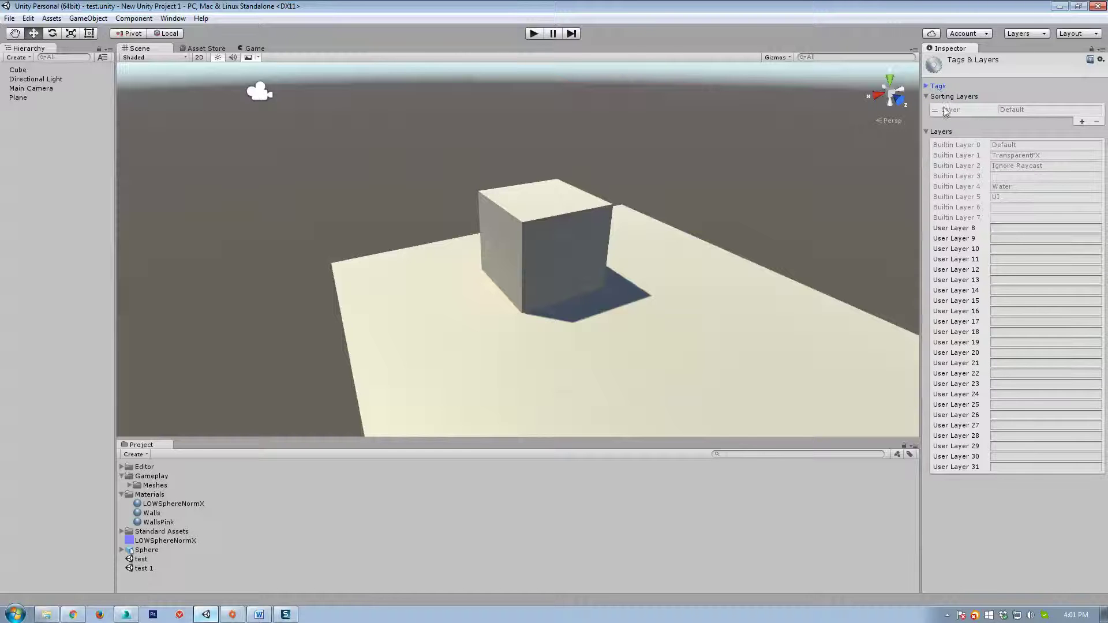
click(927, 86)
Step: Select the plane in the scene and review the tags that can be assigned to it
click(568, 244)
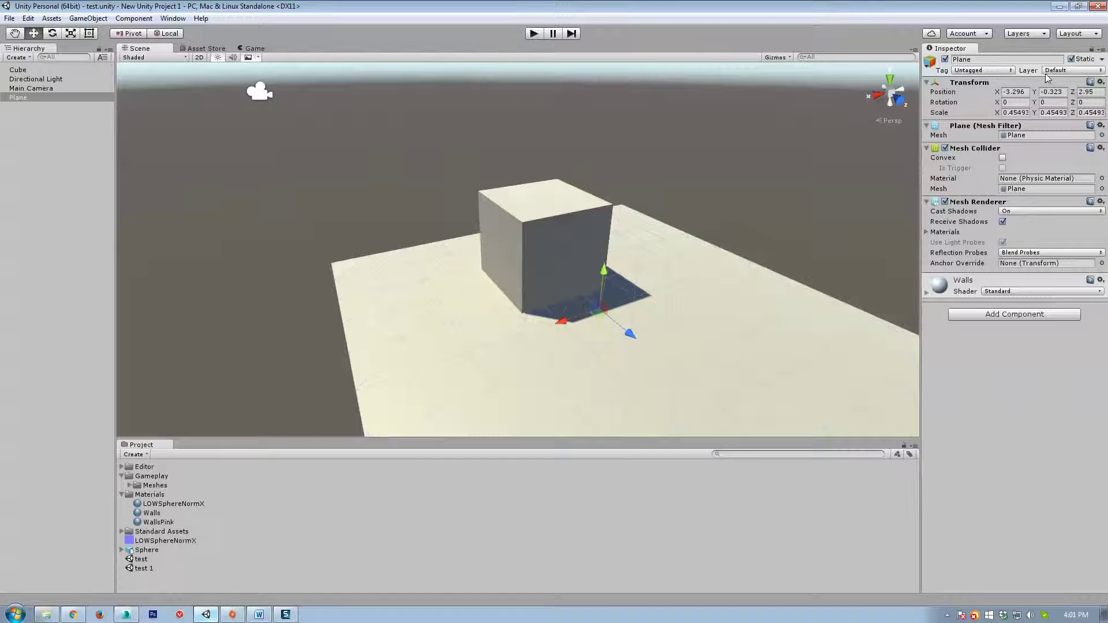
click(970, 70)
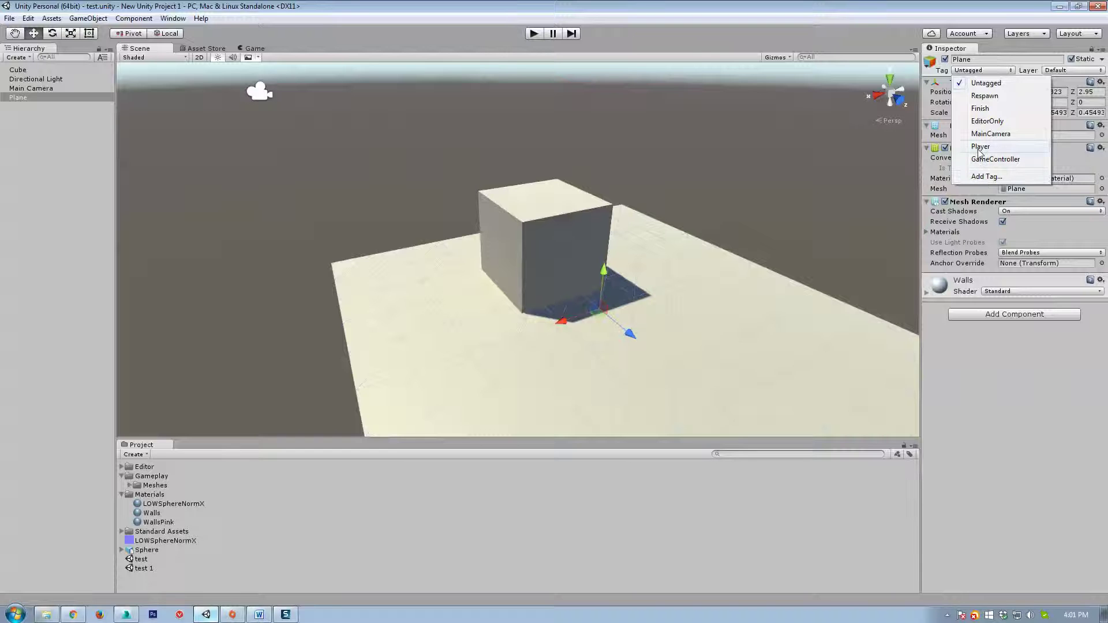
click(981, 362)
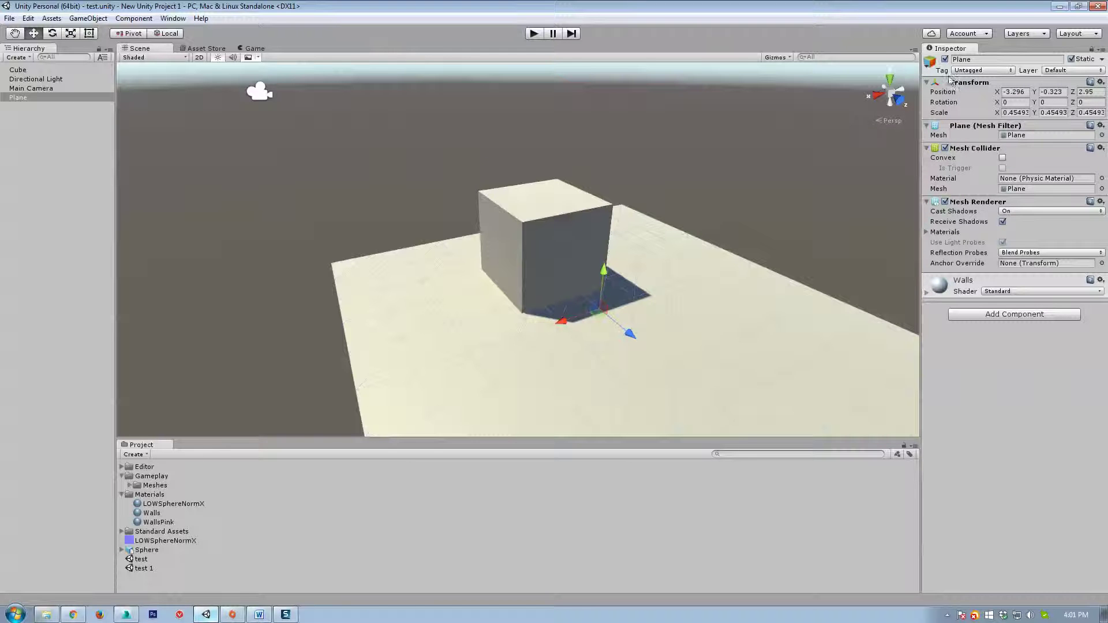
mouse_move(621, 269)
right_down()
mouse_move(671, 254)
mouse_move(626, 258)
mouse_move(612, 271)
right_up()
key(w)
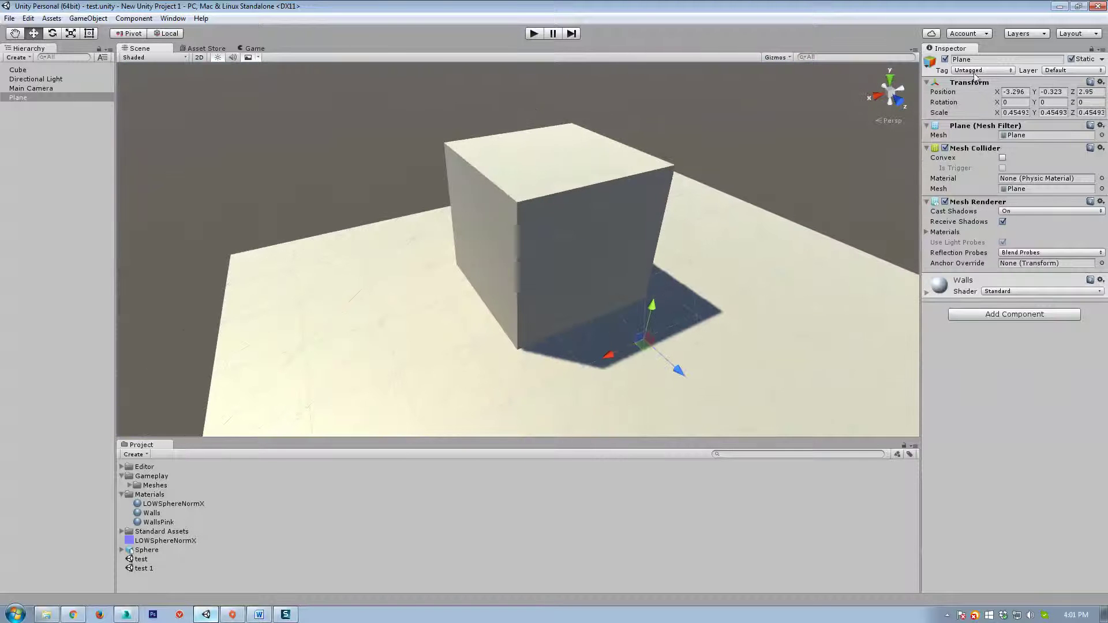
click(981, 70)
click(971, 369)
Step: Review the layers that can be assigned to the plane
mouse_move(774, 237)
right_down()
mouse_move(714, 231)
mouse_move(774, 237)
right_up()
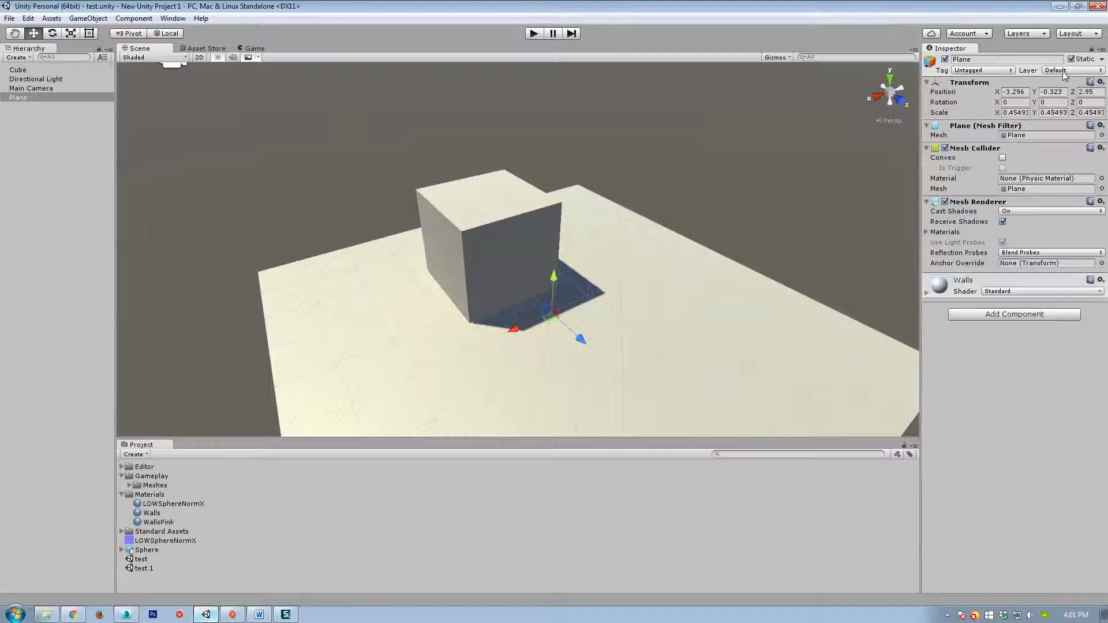
right_drag(826, 162, 812, 254)
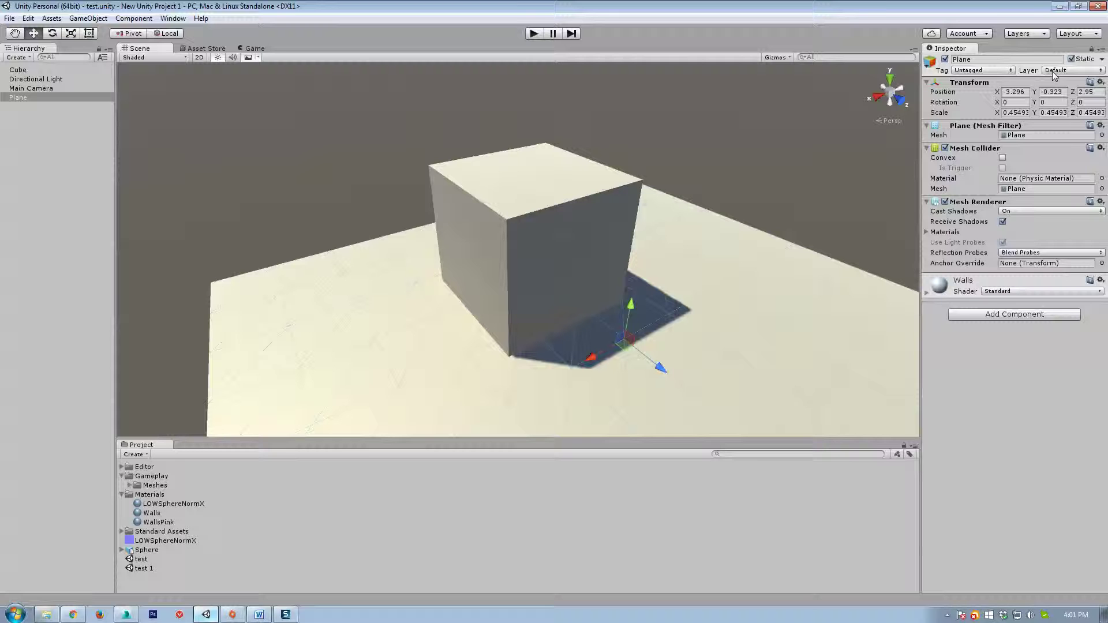
click(1057, 72)
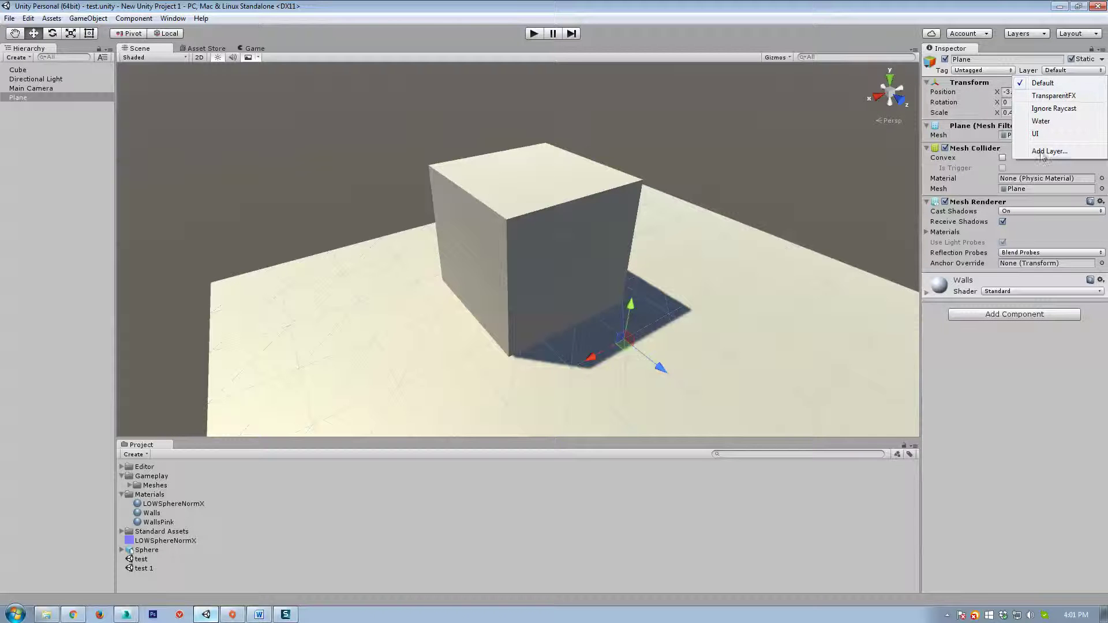
right_drag(835, 217, 732, 213)
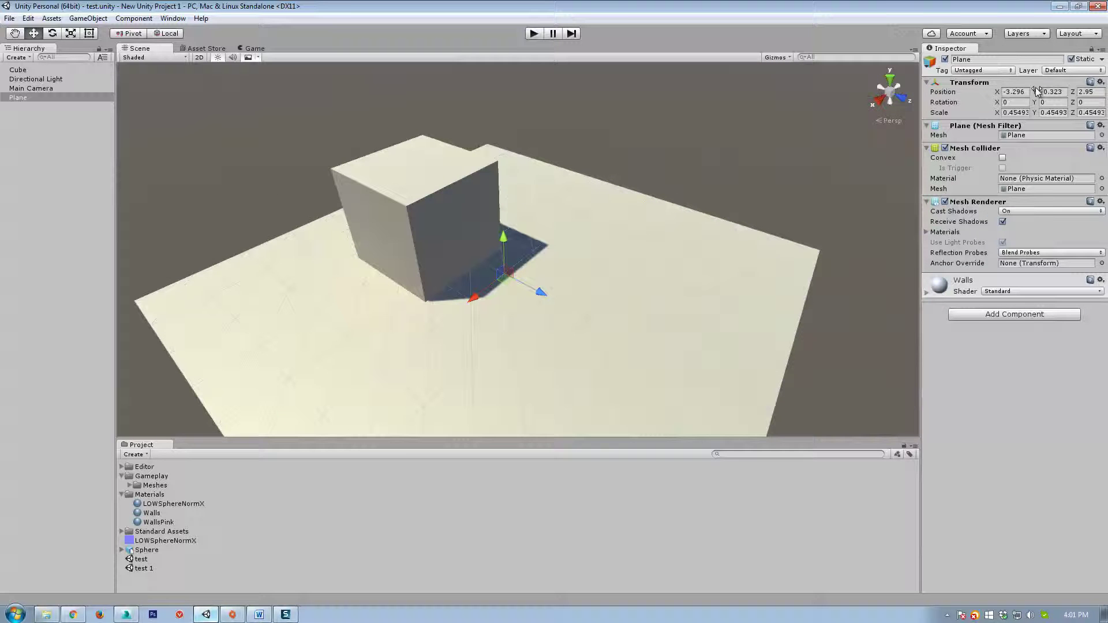
Step: Add a new layer named Floors as User Layer 8
click(1063, 73)
click(1050, 151)
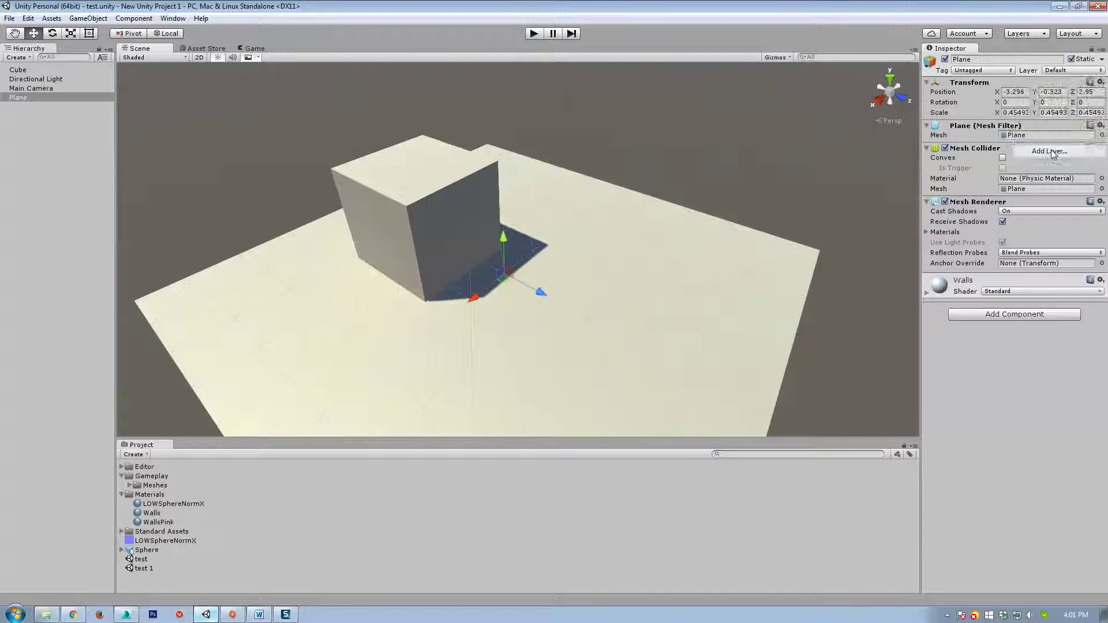
click(1004, 205)
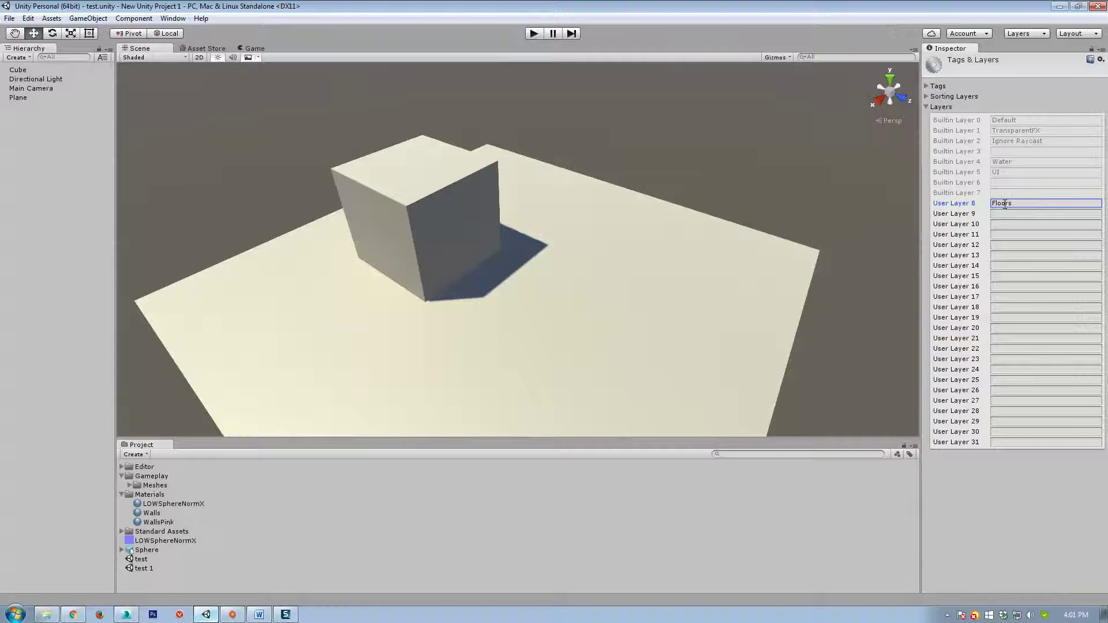
Step: Select the plane in the scene and assign it to the Floors layer
click(672, 285)
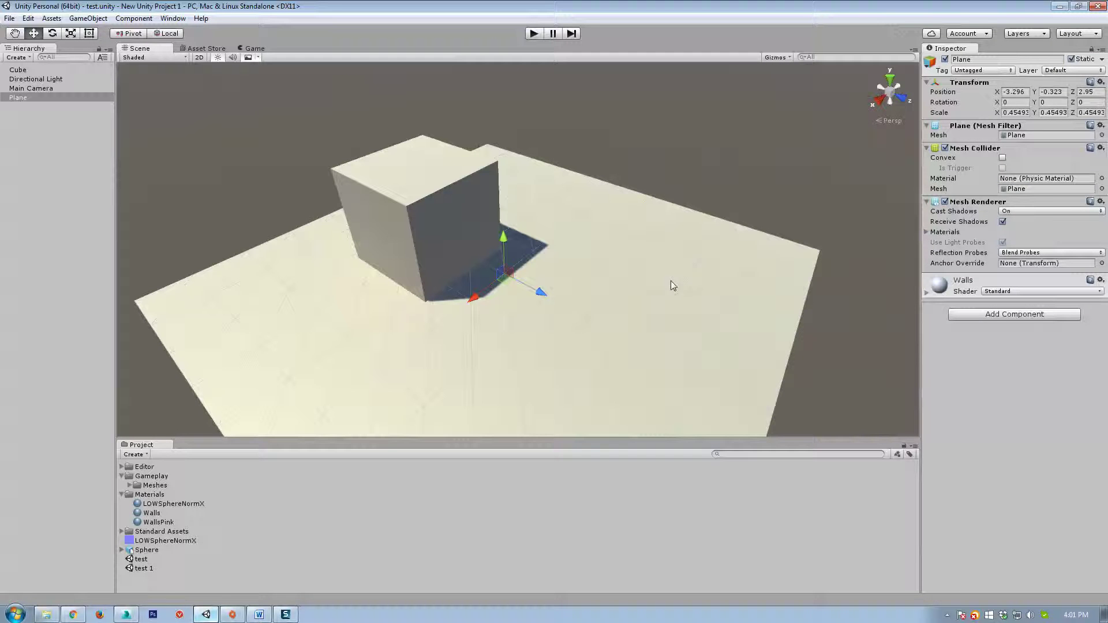
click(1070, 70)
click(1052, 146)
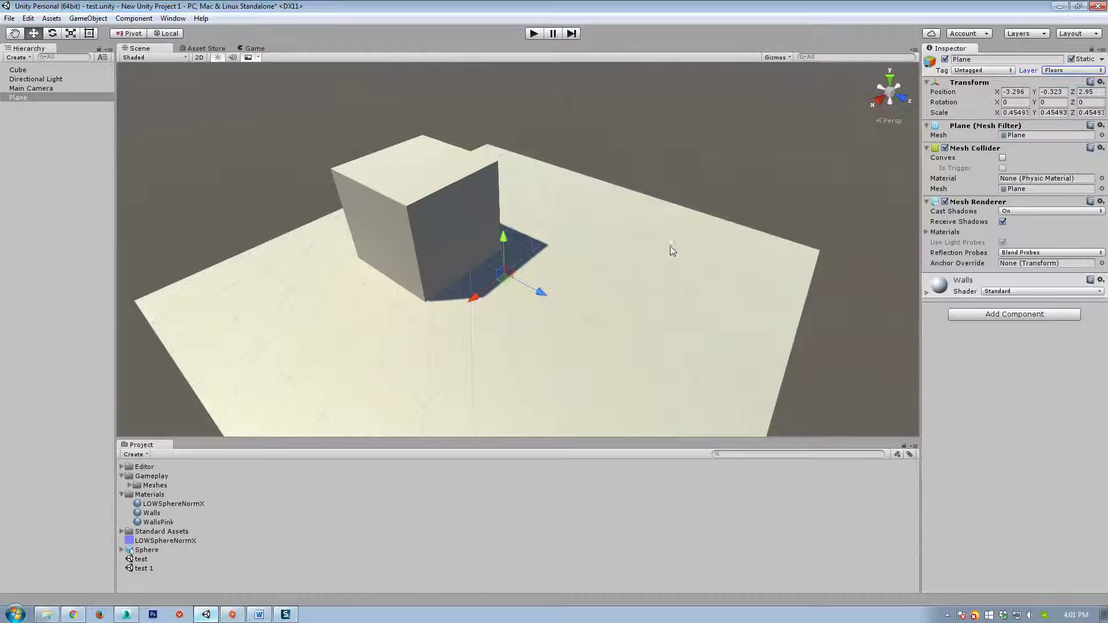
Step: Hide the Floors layer in the scene view and show it again
middle_drag(668, 248, 756, 265)
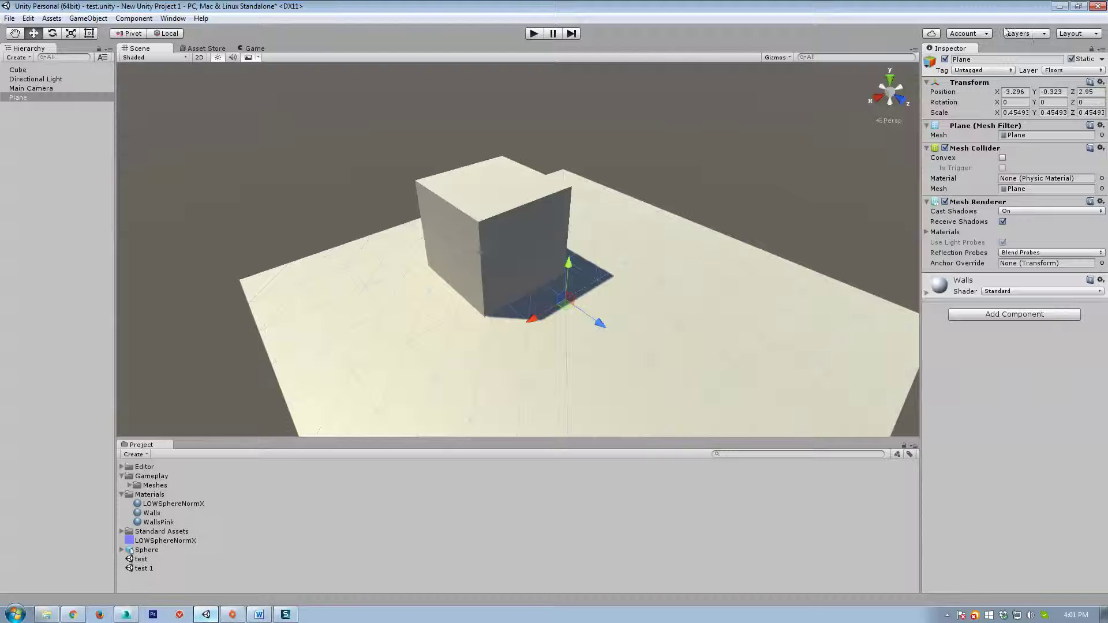
click(1031, 35)
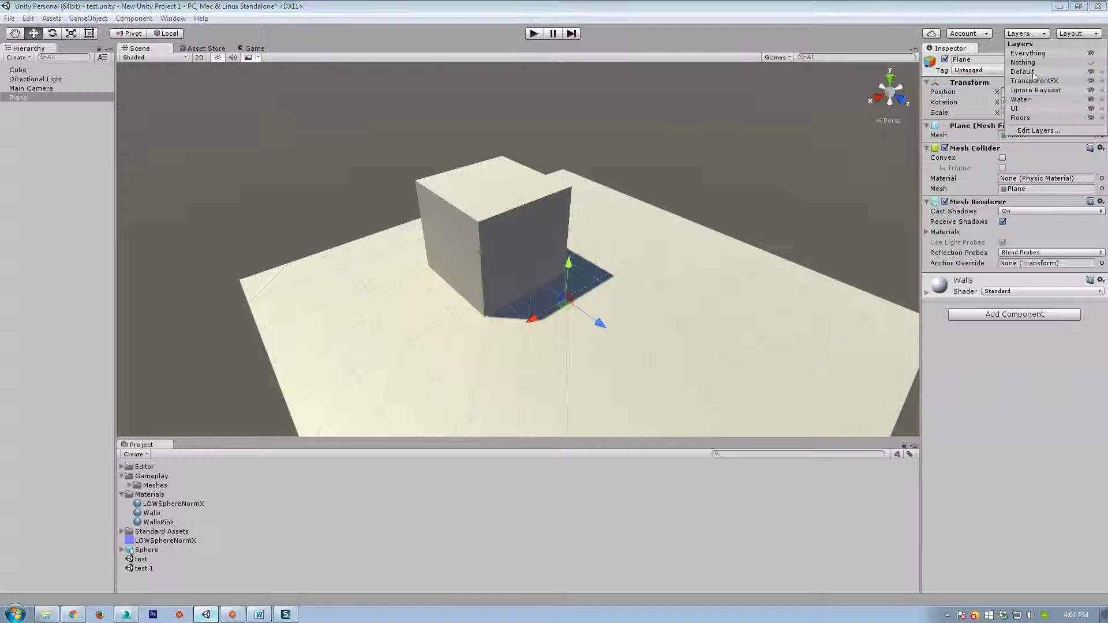
click(1092, 119)
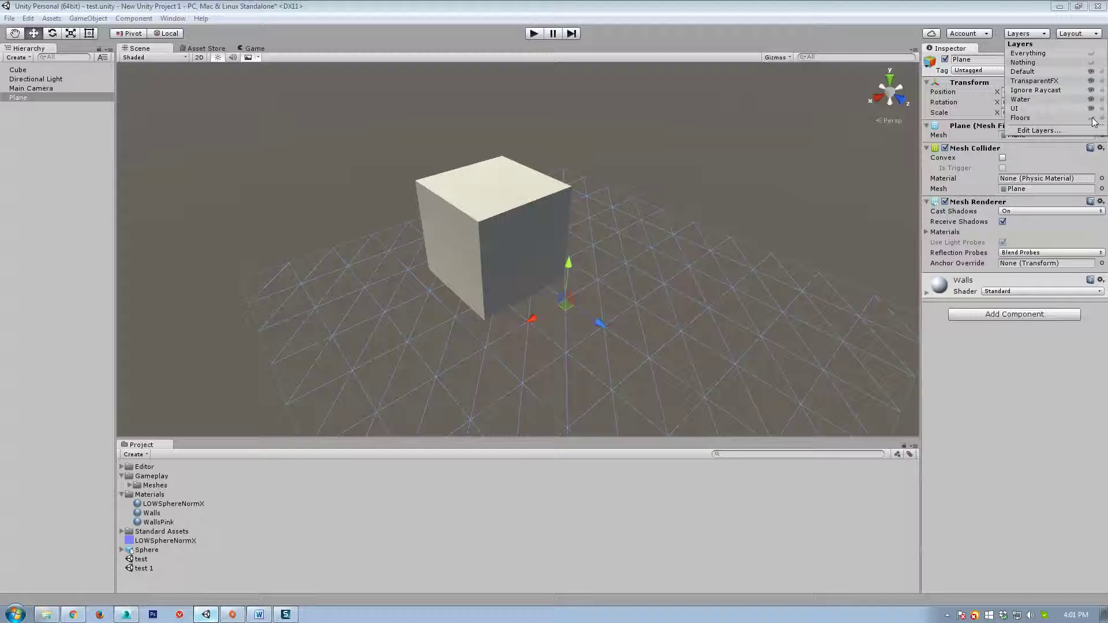
click(1091, 118)
click(734, 165)
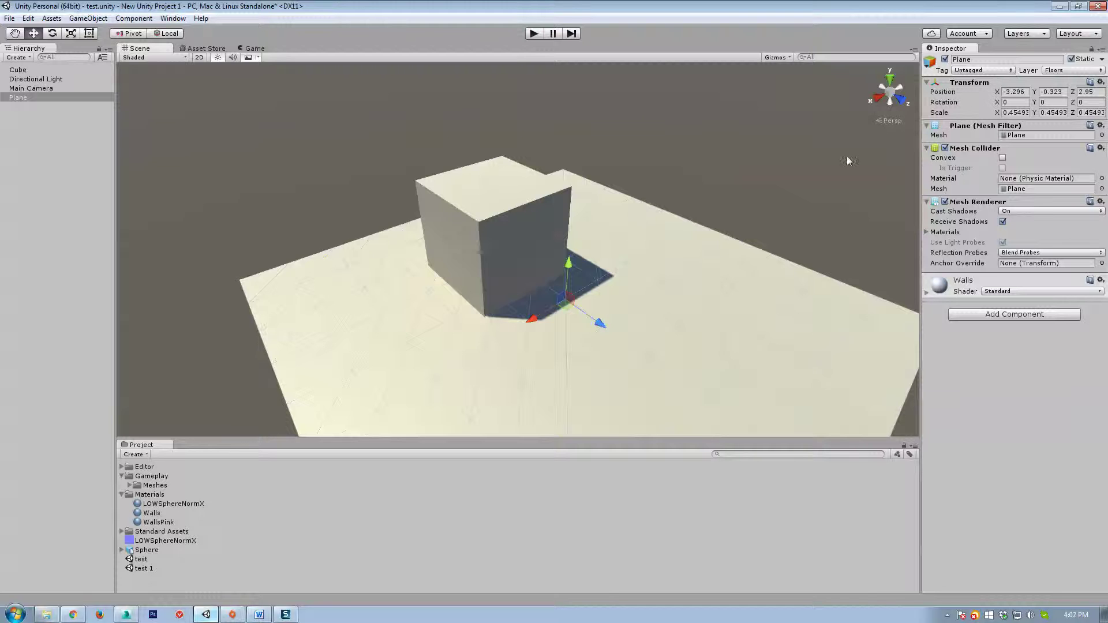
right_drag(847, 161, 818, 164)
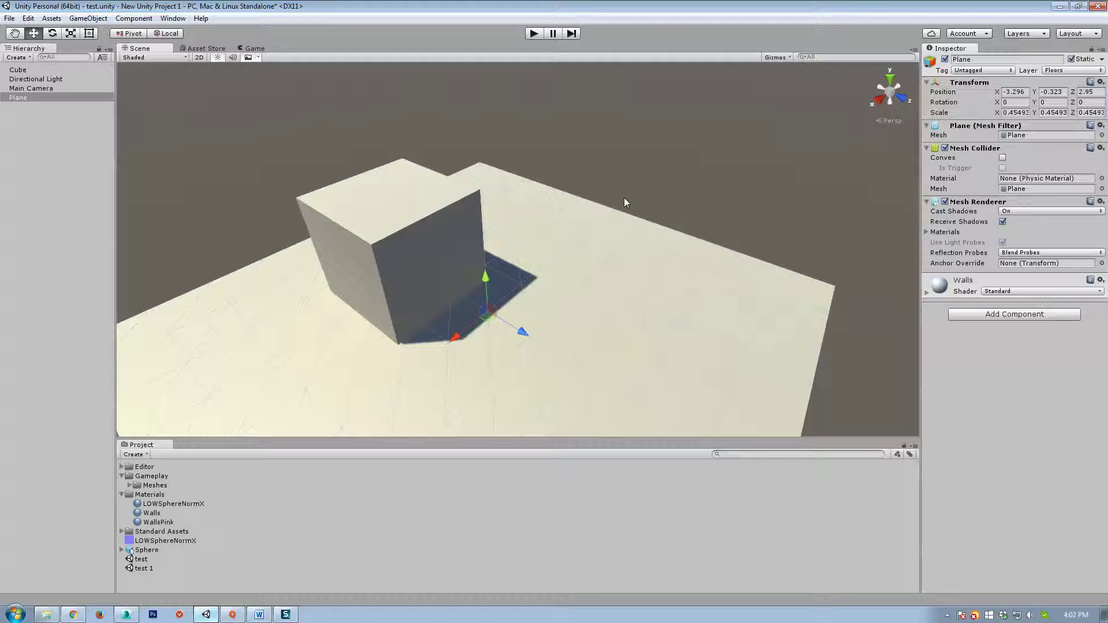
alt+drag(600, 195, 554, 261)
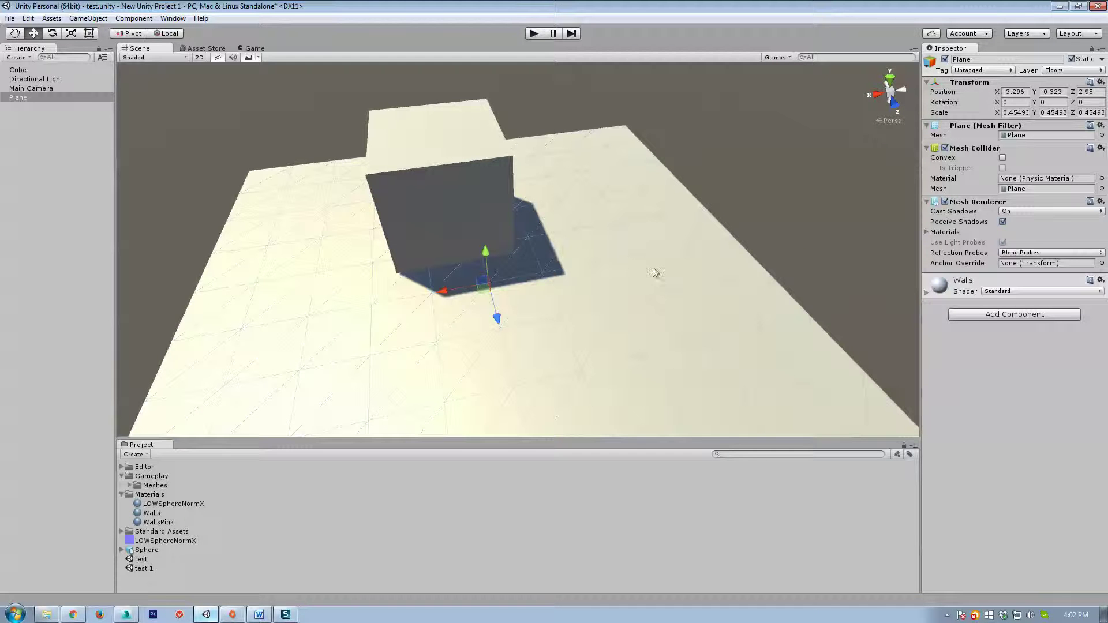
alt+drag(619, 250, 716, 243)
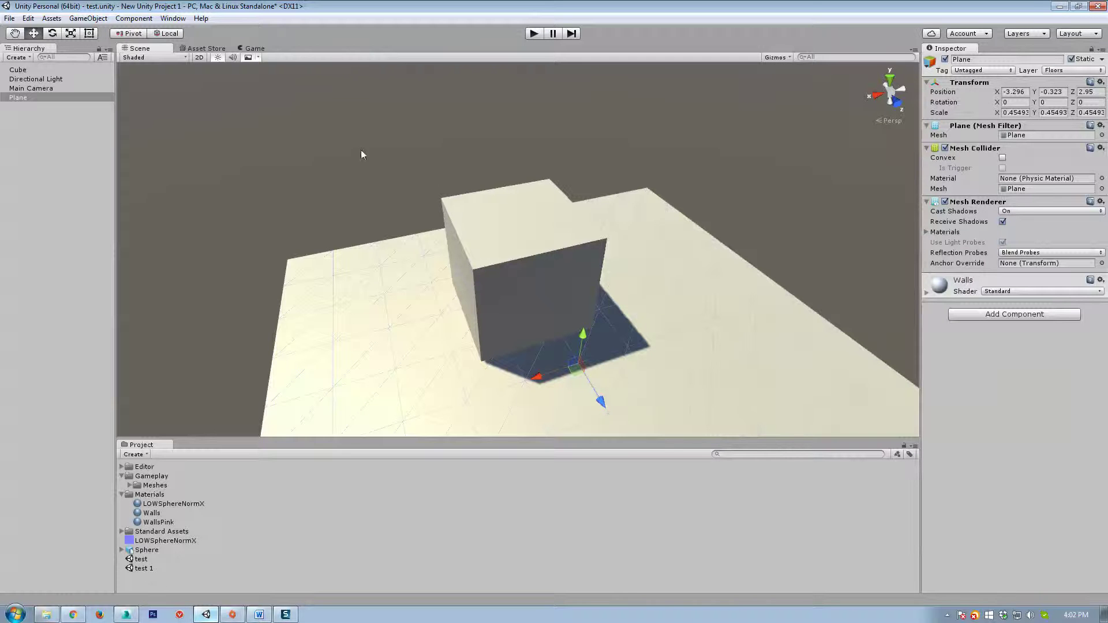
alt+drag(362, 154, 317, 160)
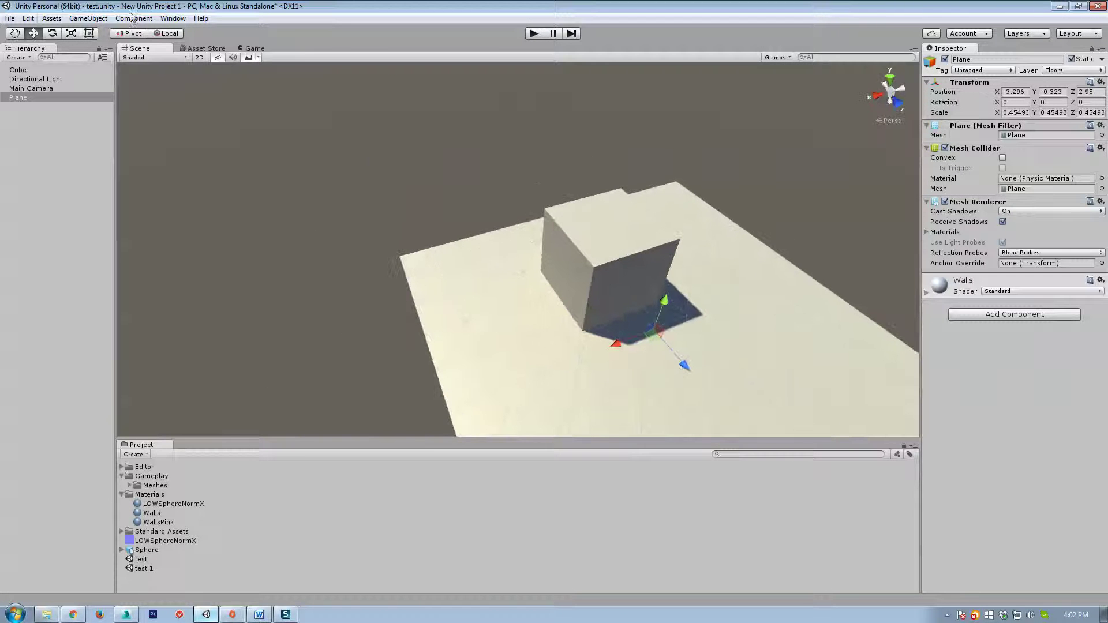
Step: Open the project's Time settings and examine the Time Scale setting
click(27, 18)
mouse_move(52, 310)
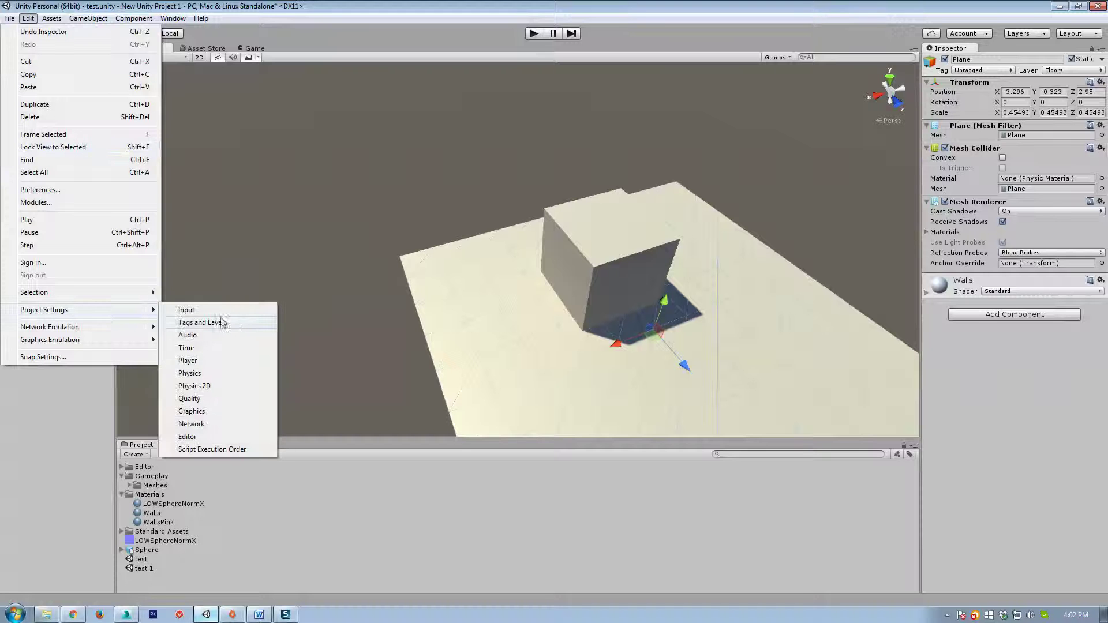
click(209, 350)
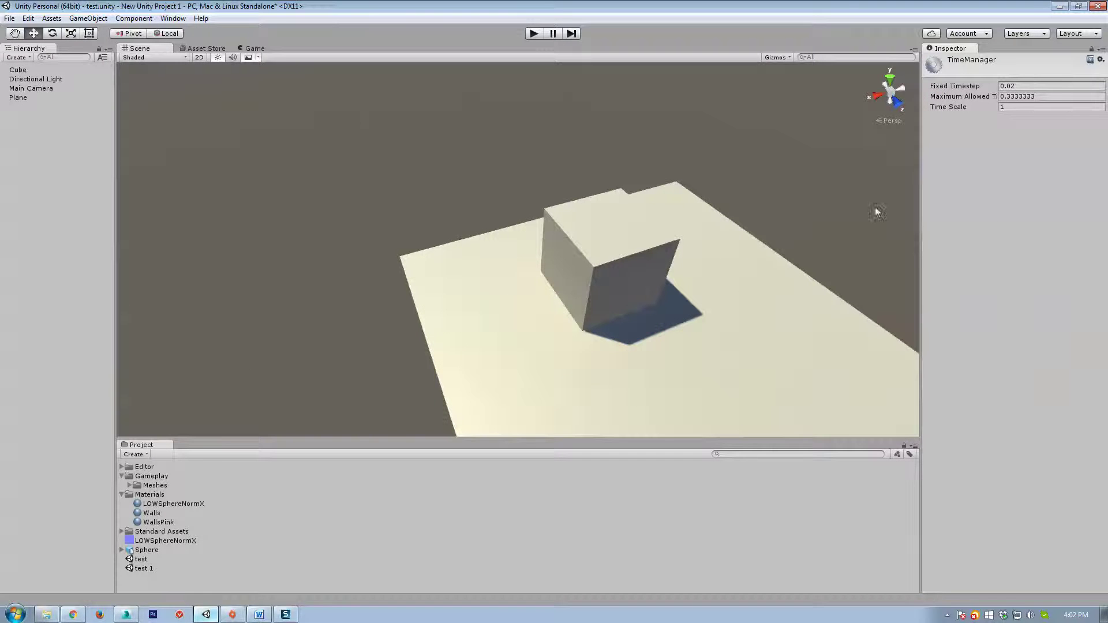
alt+drag(875, 208, 675, 305)
scroll(675, 304, up, 2)
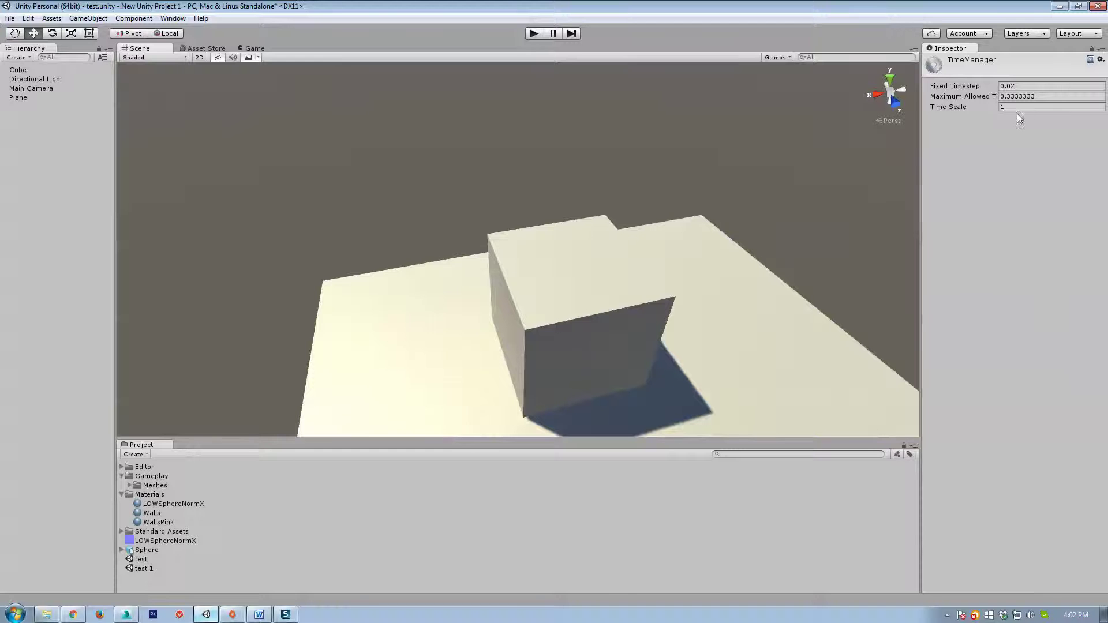
click(1008, 106)
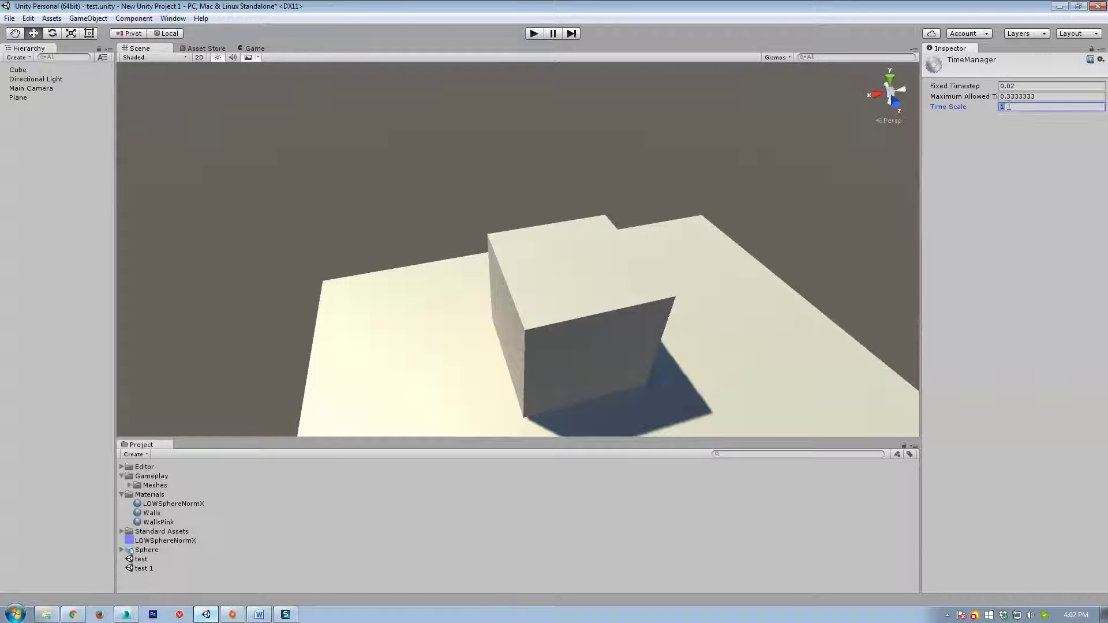
scroll(772, 208, down, 5)
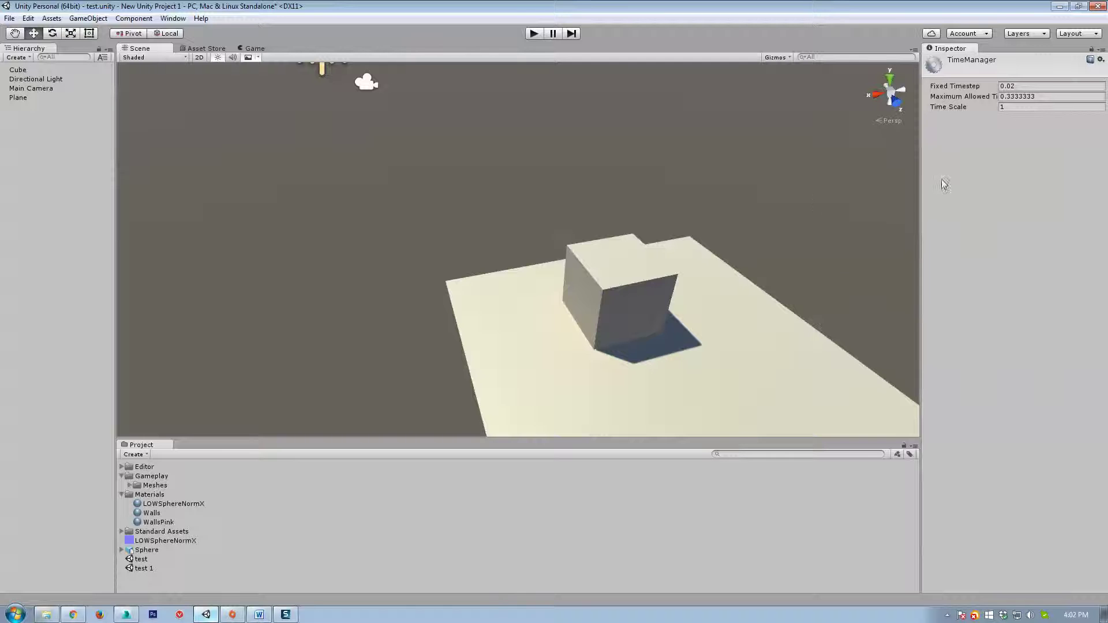
right_drag(659, 227, 697, 216)
key(d)
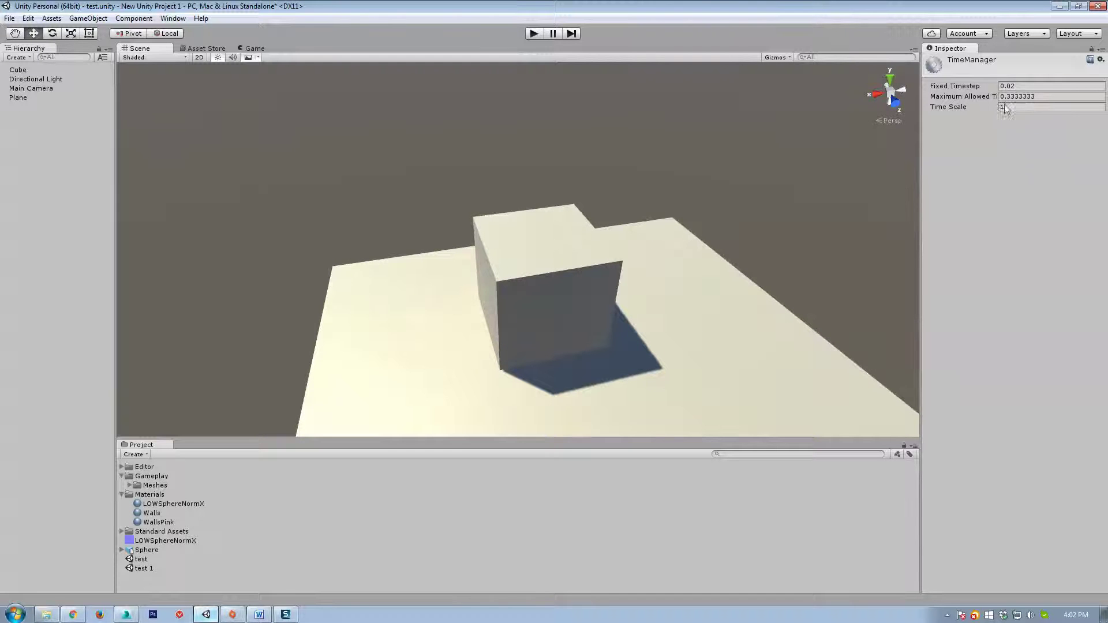
right_drag(765, 191, 791, 175)
key(w)
key(a)
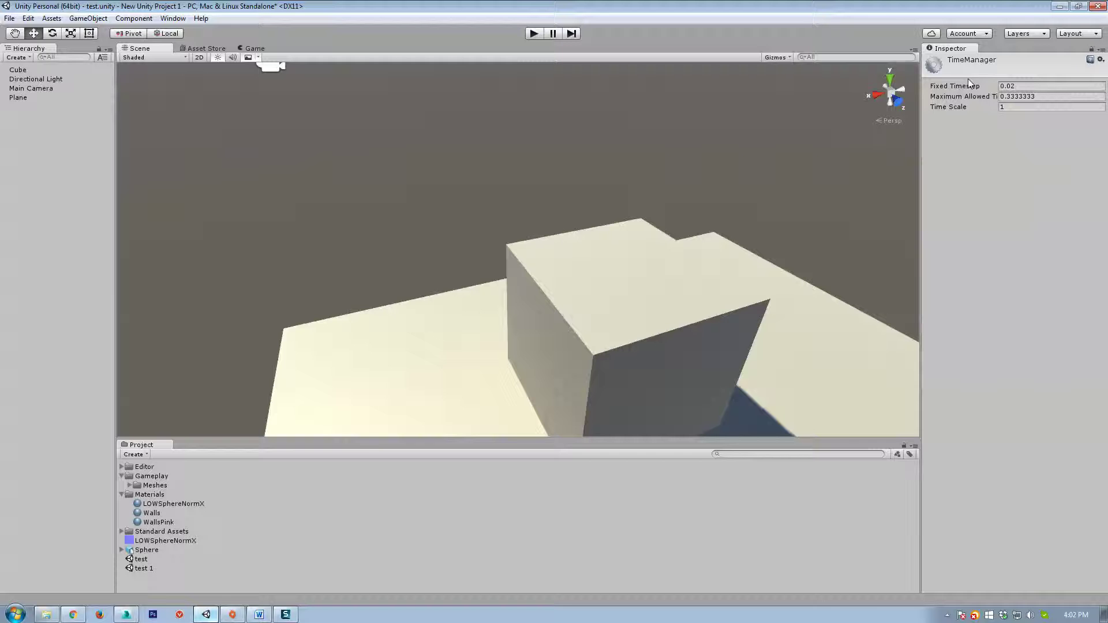
key(d)
right_drag(661, 171, 593, 200)
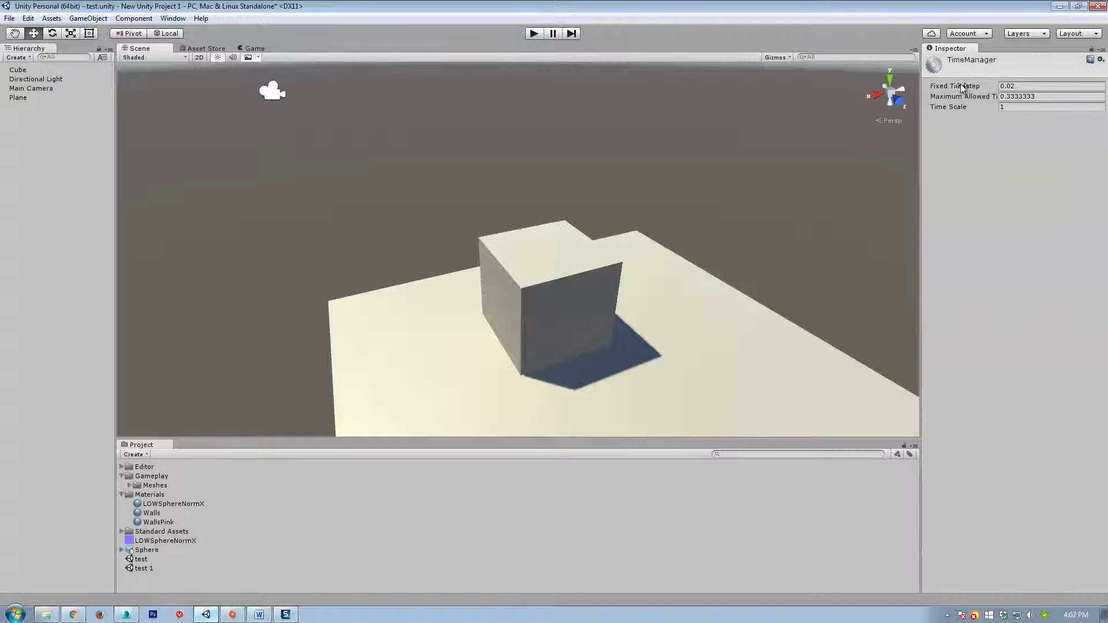
Step: Set the Fixed Timestep to 0.01 in the project's Time settings
click(1029, 86)
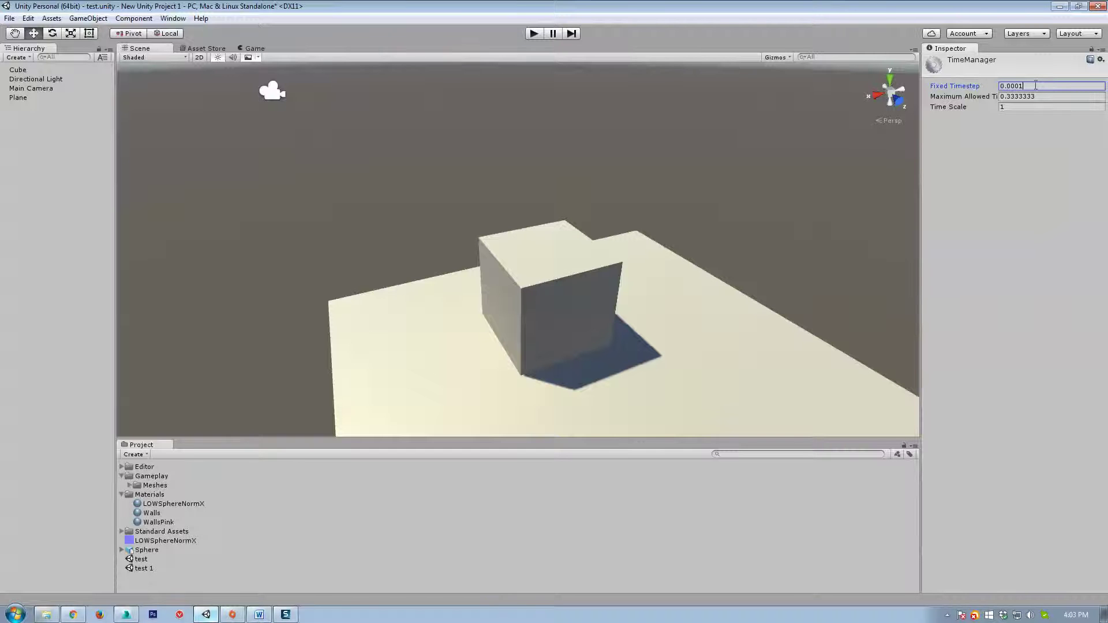
double_click(1032, 85)
text(01)
click(1046, 96)
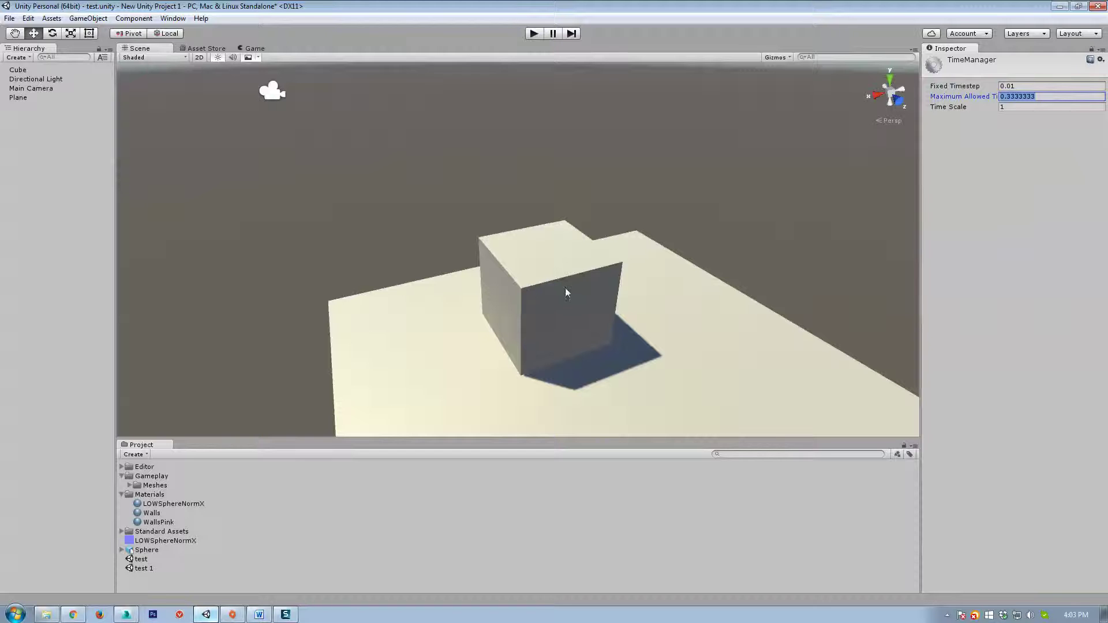
click(756, 172)
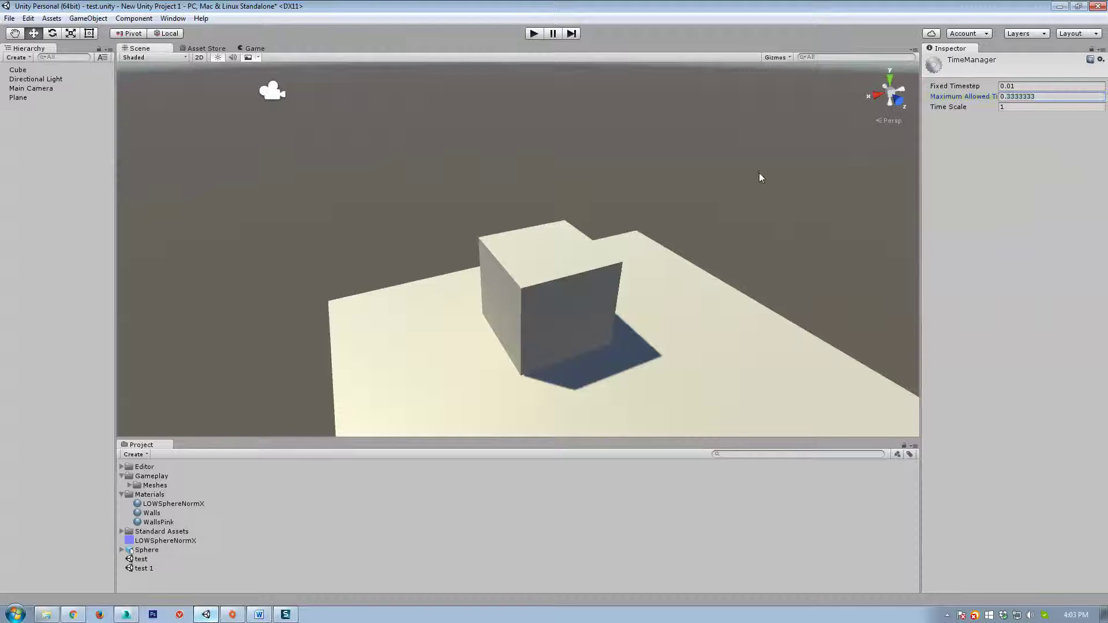
click(569, 265)
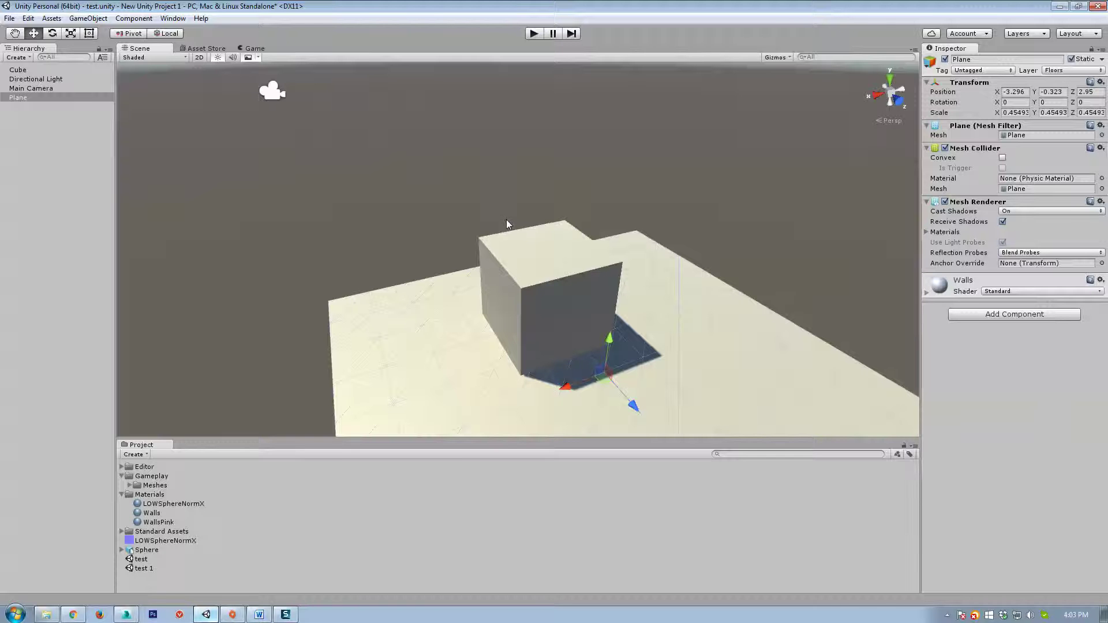
click(538, 269)
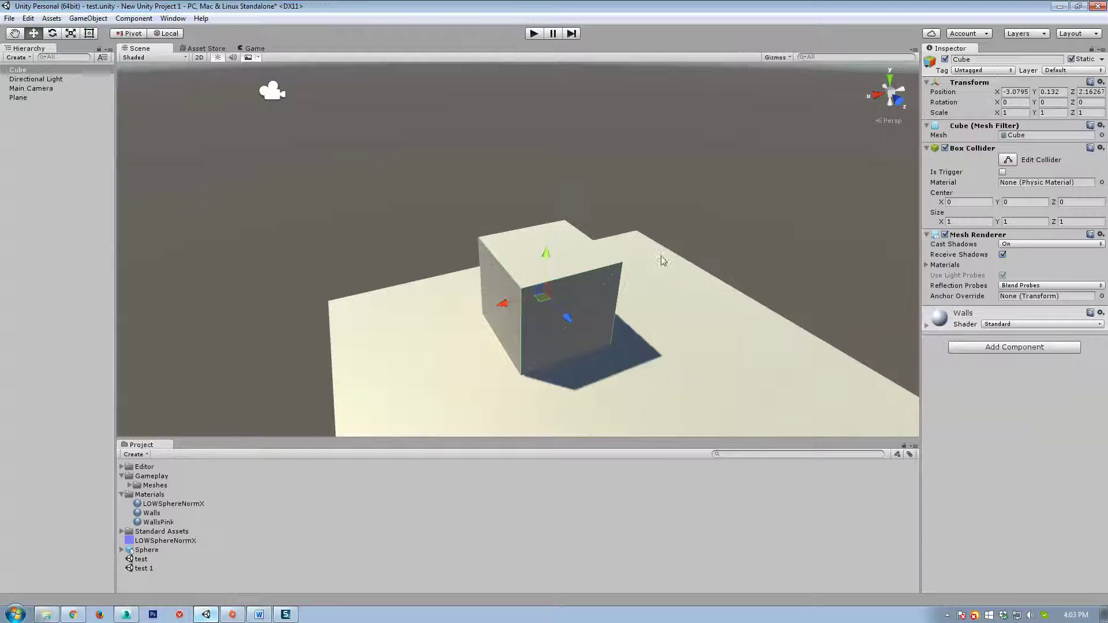
click(34, 19)
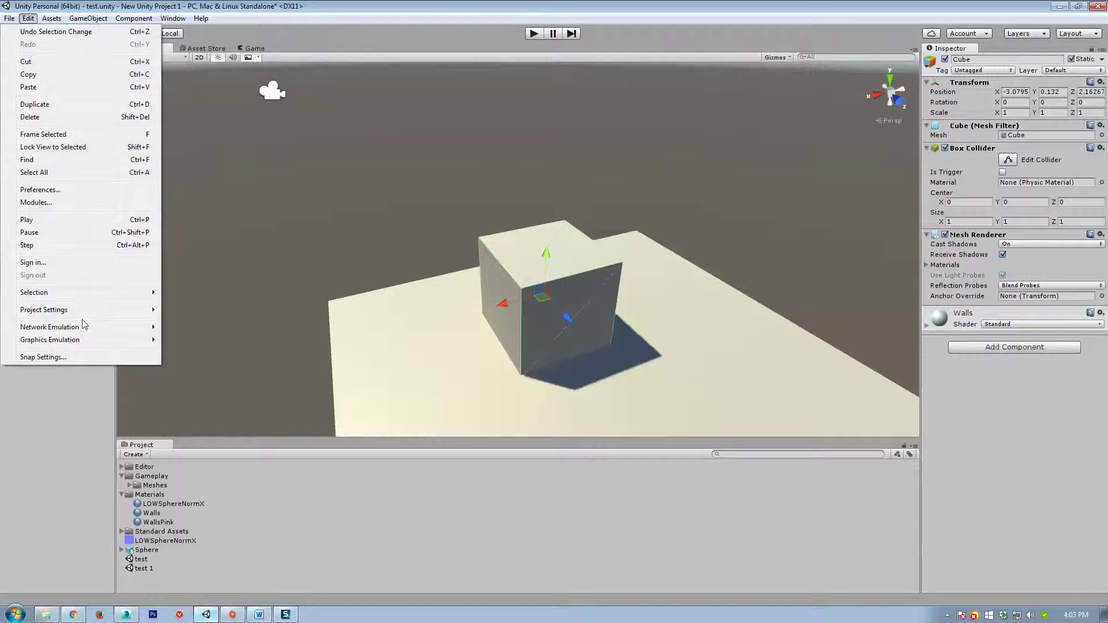
mouse_move(81, 310)
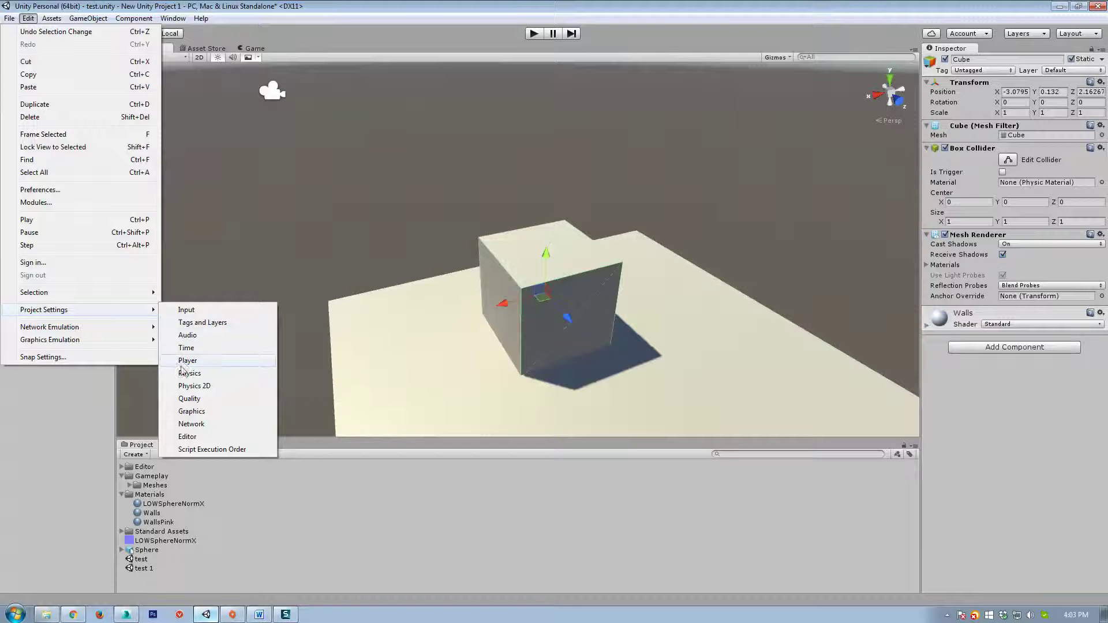
click(187, 366)
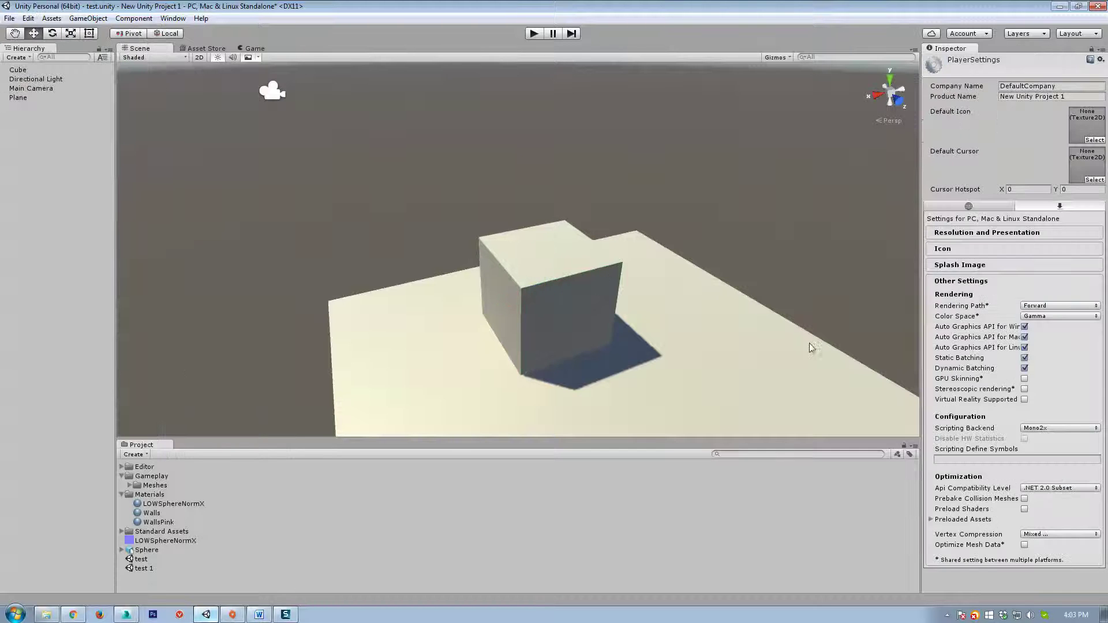
click(587, 247)
scroll(698, 312, down, 2)
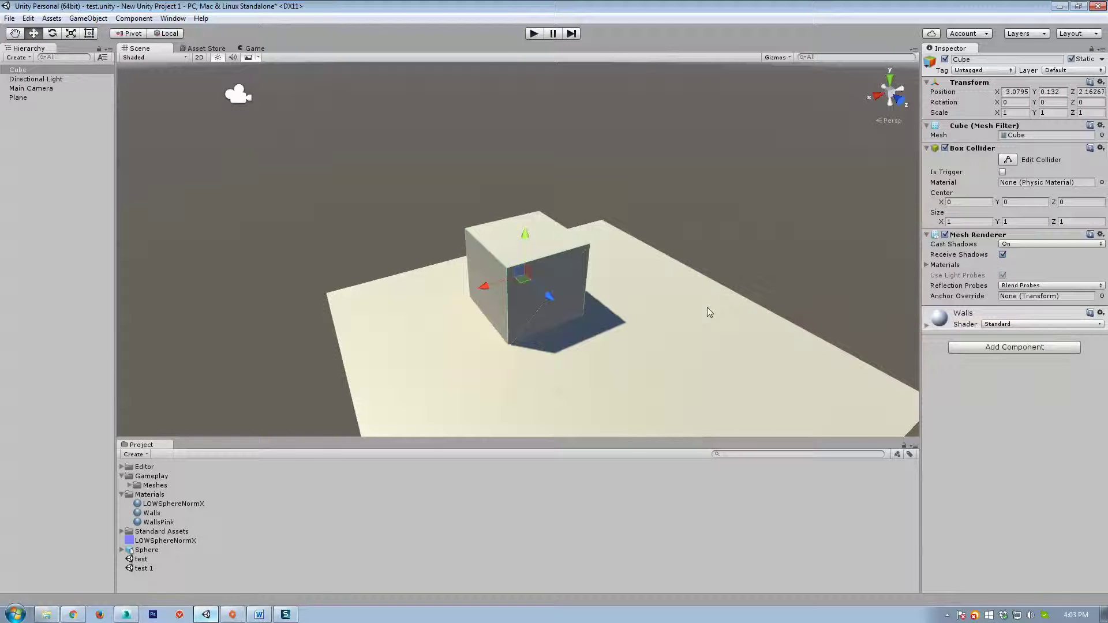
Step: Open the project's Player settings, widen the Inspector and examine the Resolution and Presentation options
click(28, 18)
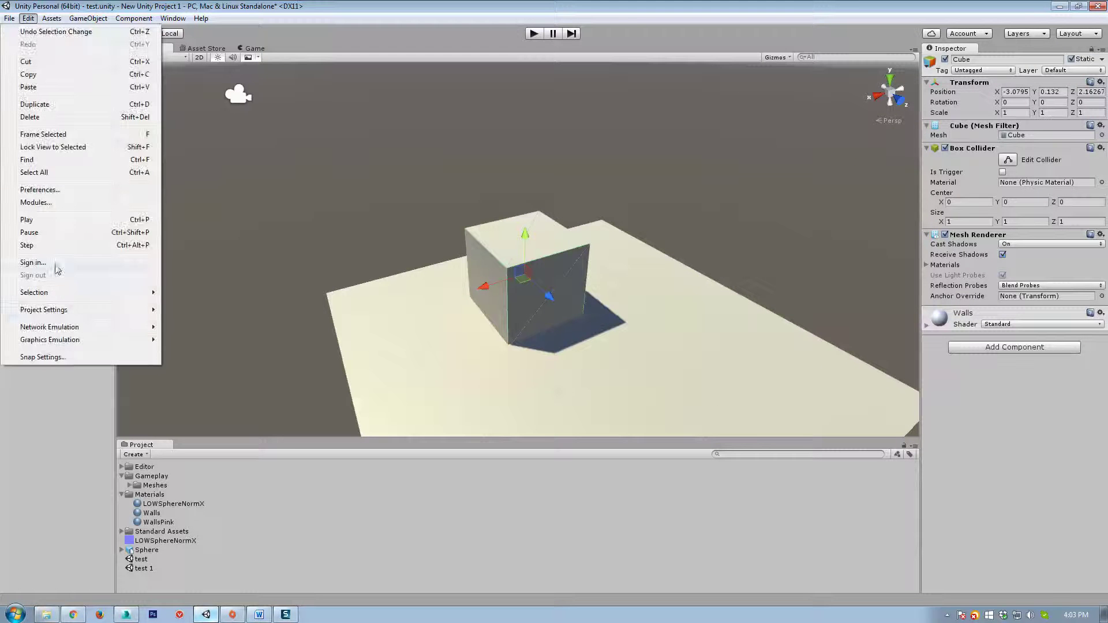
click(197, 361)
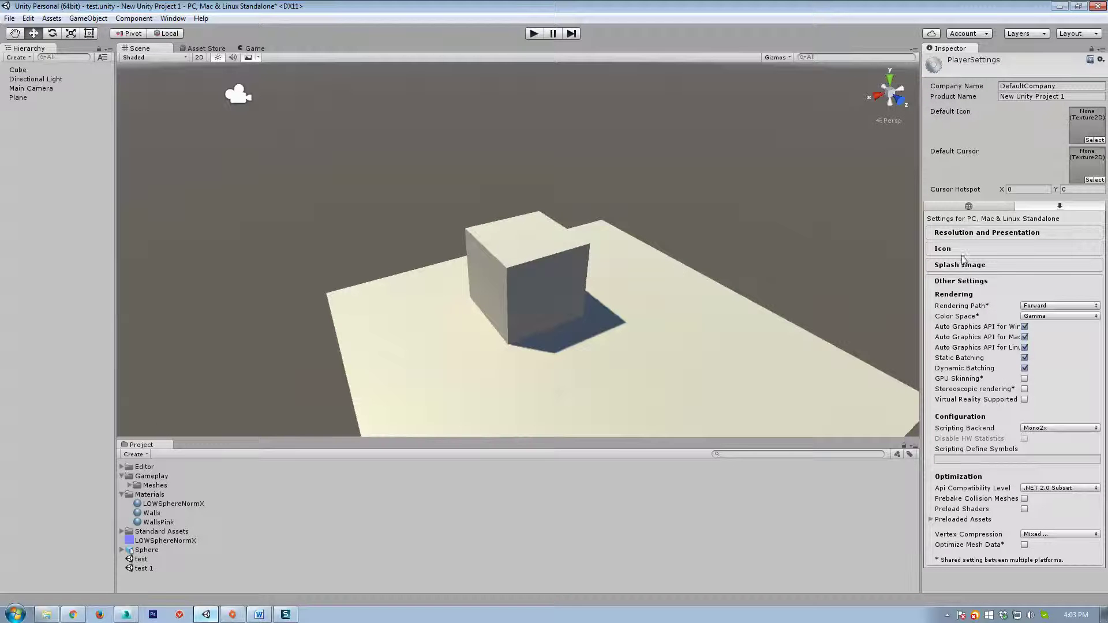
drag(925, 242, 860, 241)
click(914, 233)
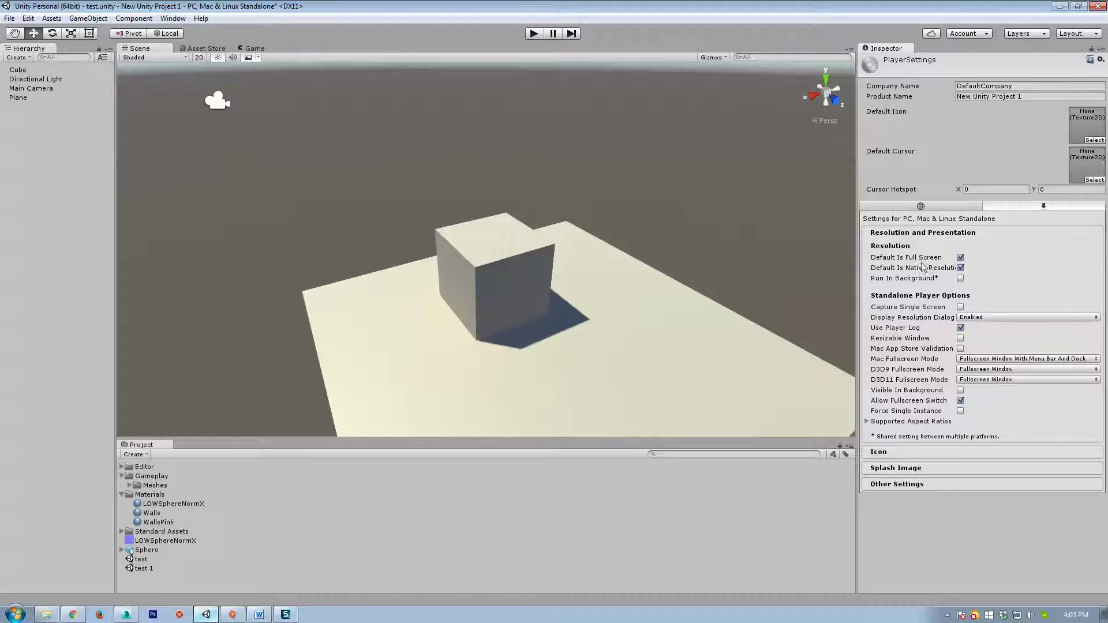
click(960, 269)
Step: Restrict the supported aspect ratios to 16:9 by disabling 4:3, 5:4, 16:10 and Others
click(915, 423)
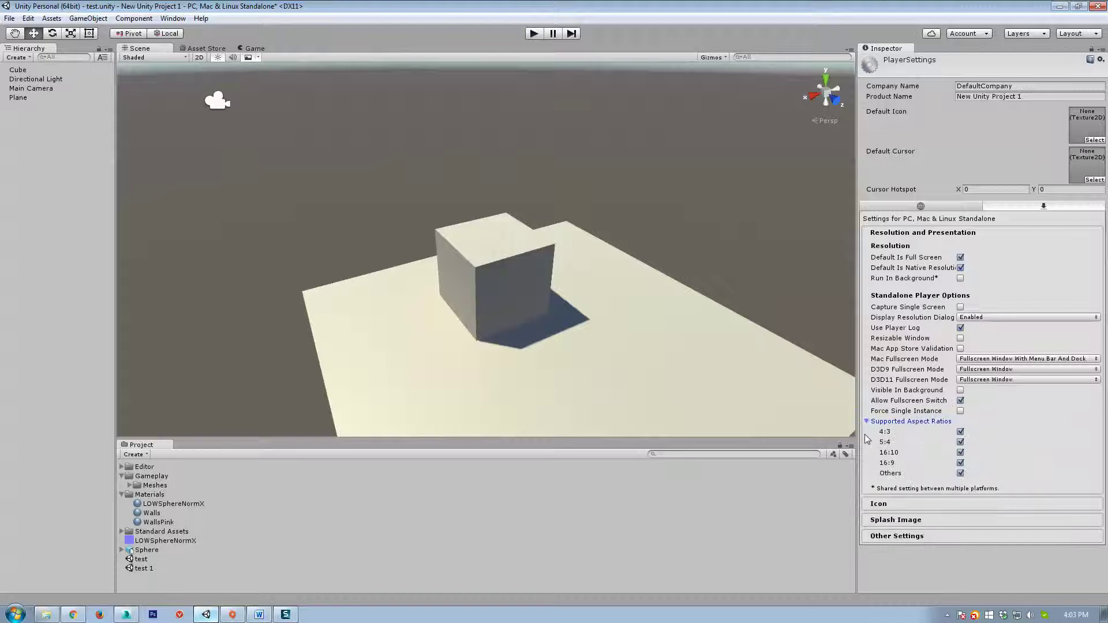
click(961, 432)
click(960, 442)
click(960, 453)
click(960, 473)
Step: Review the Display Resolution Dialog choices and expand the Icon section of the Player settings
click(967, 318)
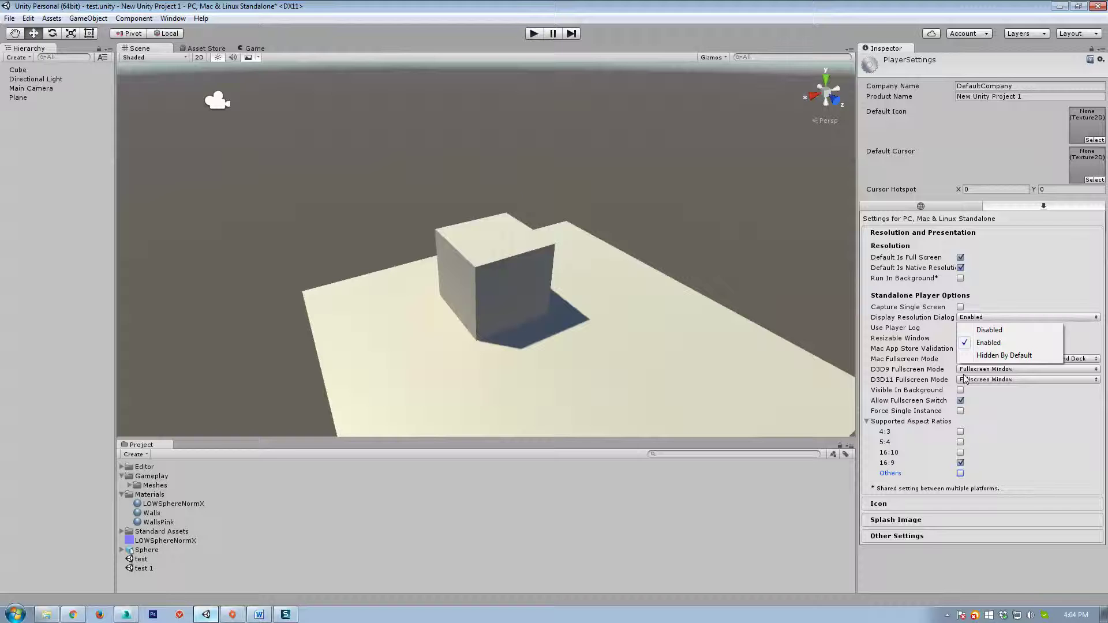
click(898, 507)
click(898, 507)
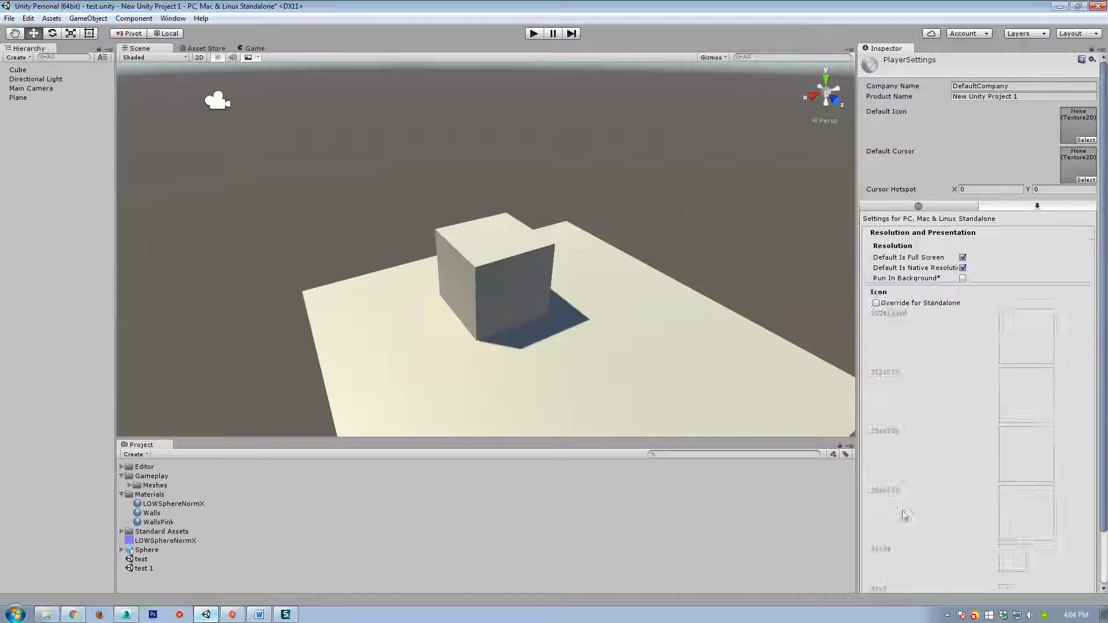
Step: Review the icon sizes, assign a colourful mosaic texture as the Default Icon, and toggle Override for Standalone on and back off
scroll(985, 410, down, 2)
scroll(985, 411, up, 2)
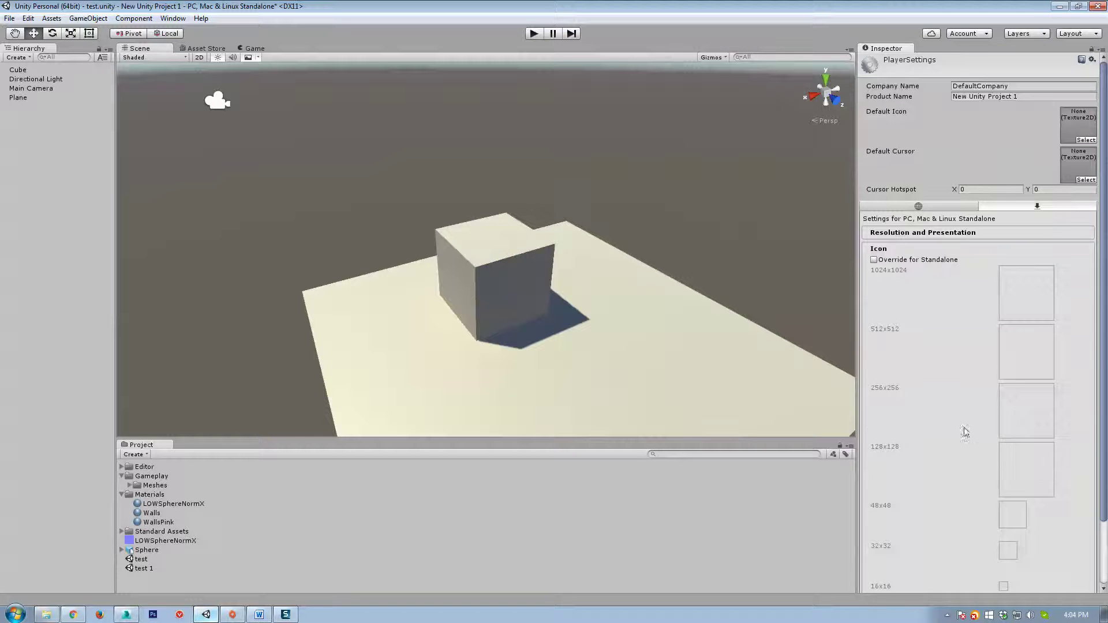
scroll(964, 430, down, 1)
scroll(919, 173, up, 1)
scroll(907, 375, down, 2)
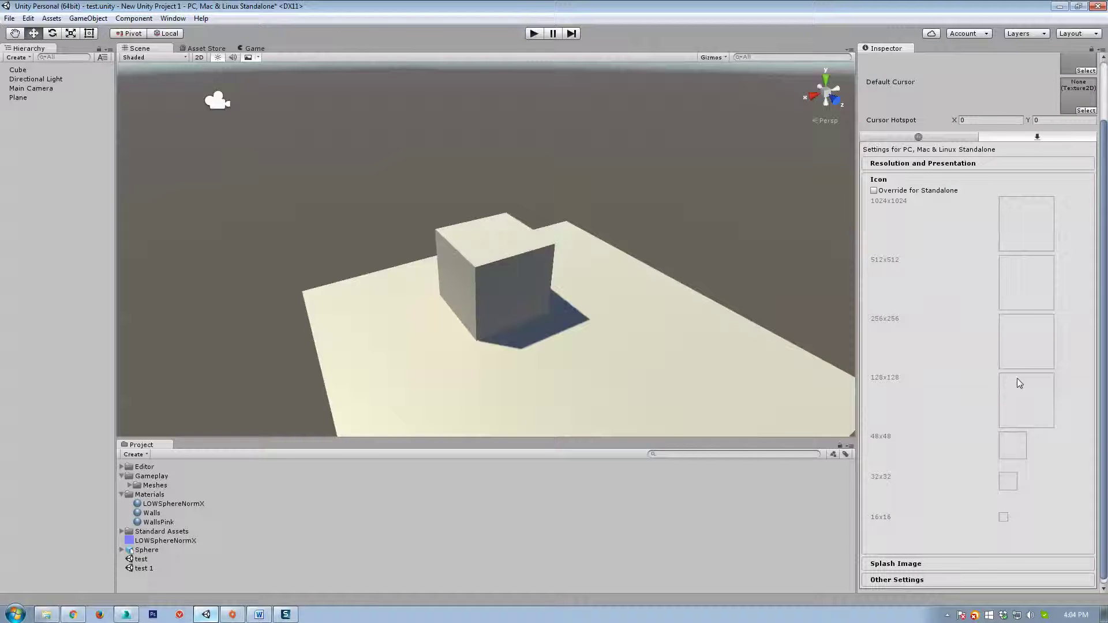
scroll(1032, 321, up, 2)
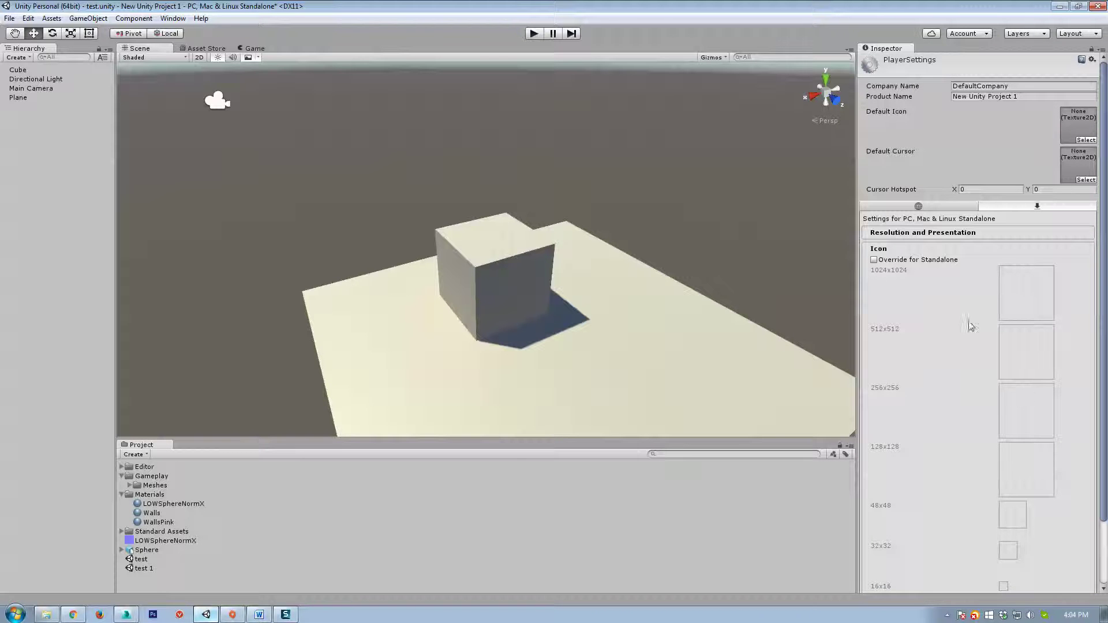
click(1086, 141)
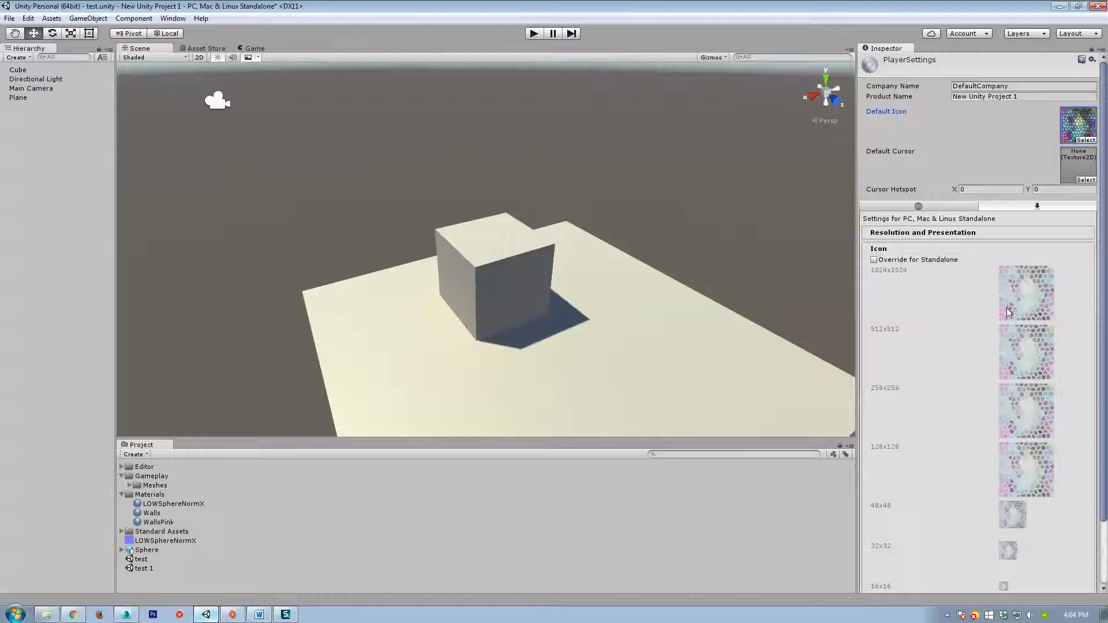
click(874, 260)
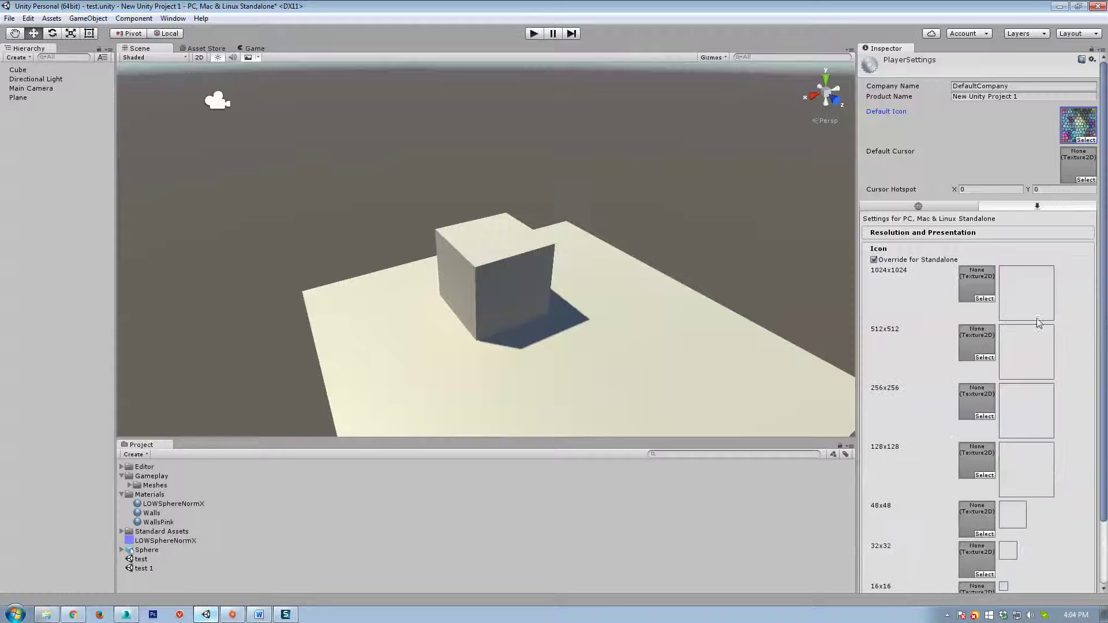
click(874, 259)
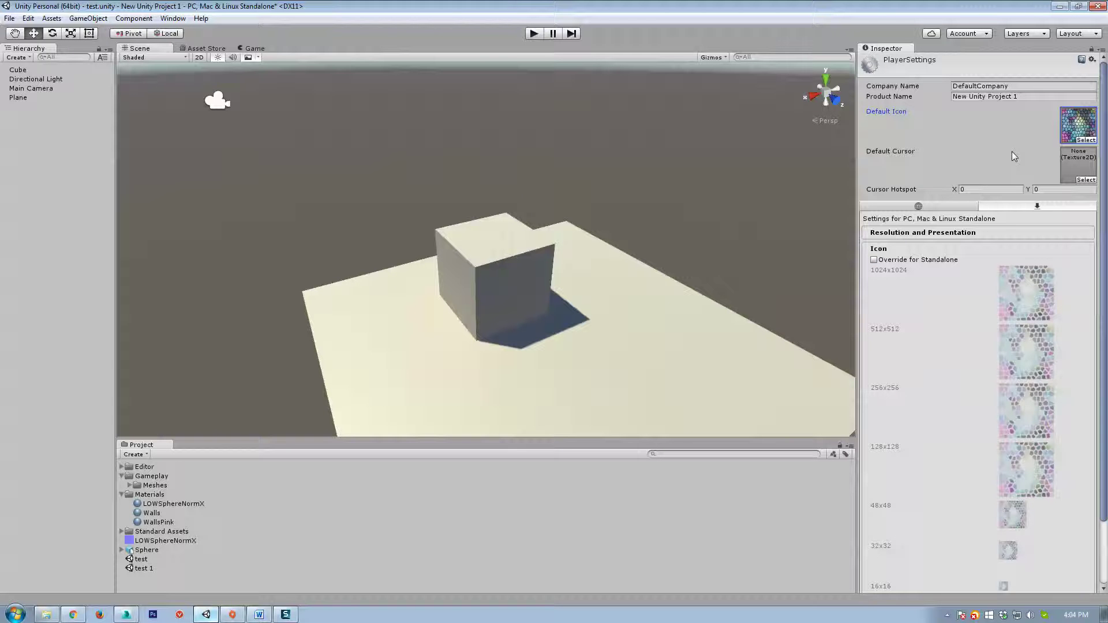
Step: Set the Company Name to PixelNAUTS and the Product Name to LOST ORBIT in the Player settings
click(991, 86)
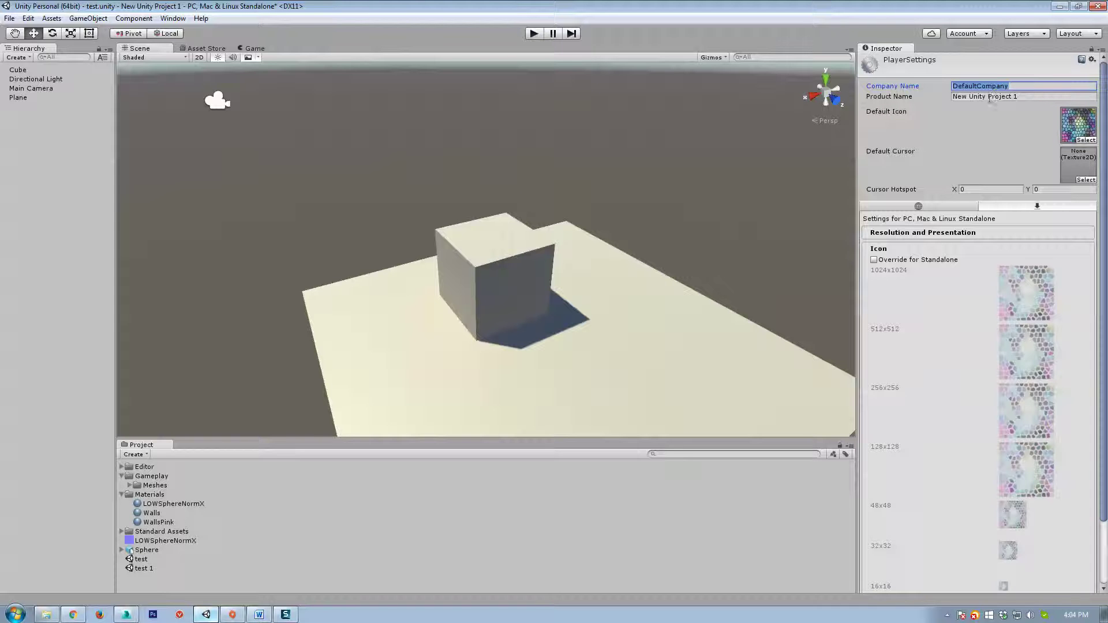
text(PixelNAUTS)
key(Tab)
text(L)
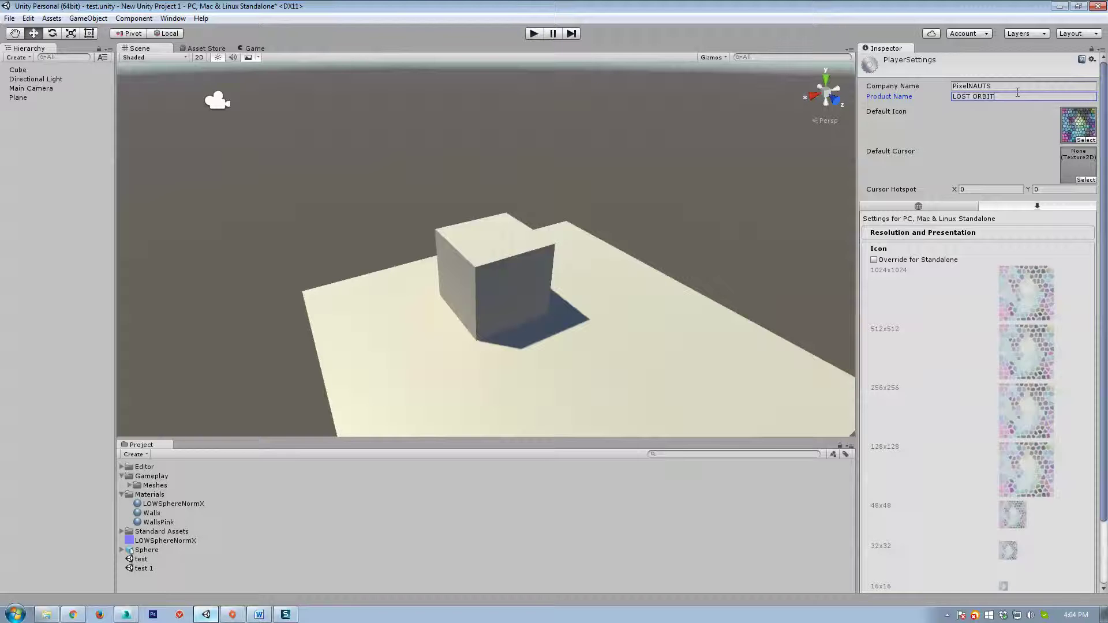
text(OST ORBIT)
key(shift+Tab)
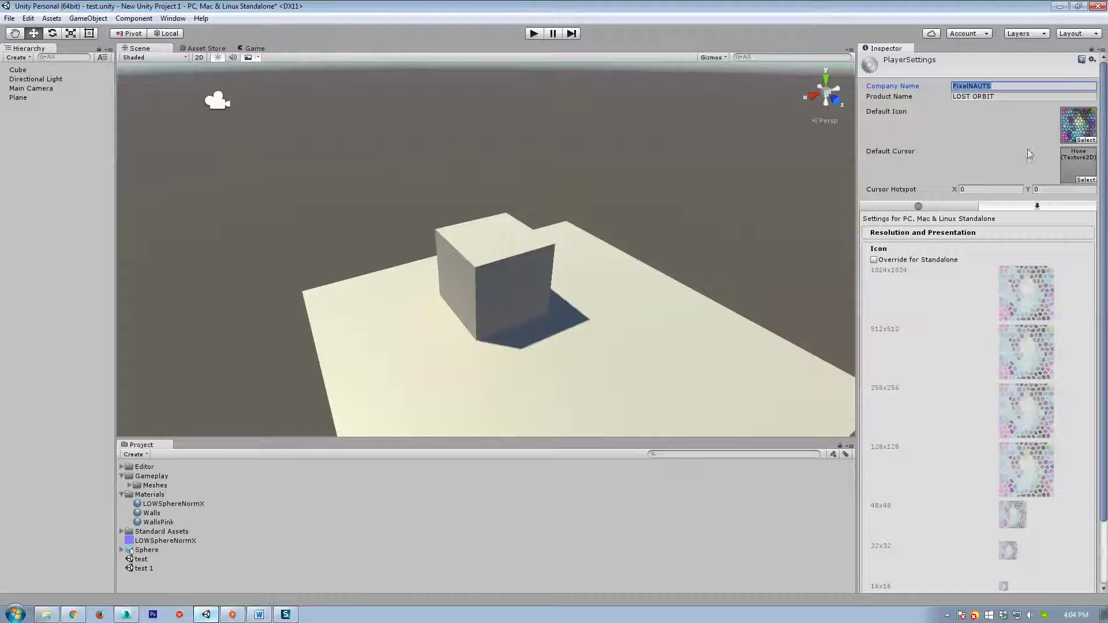
Step: Review the Splash Image and Other Settings sections, comparing the Web Player options with those for PC, Mac & Linux Standalone
click(886, 249)
click(891, 265)
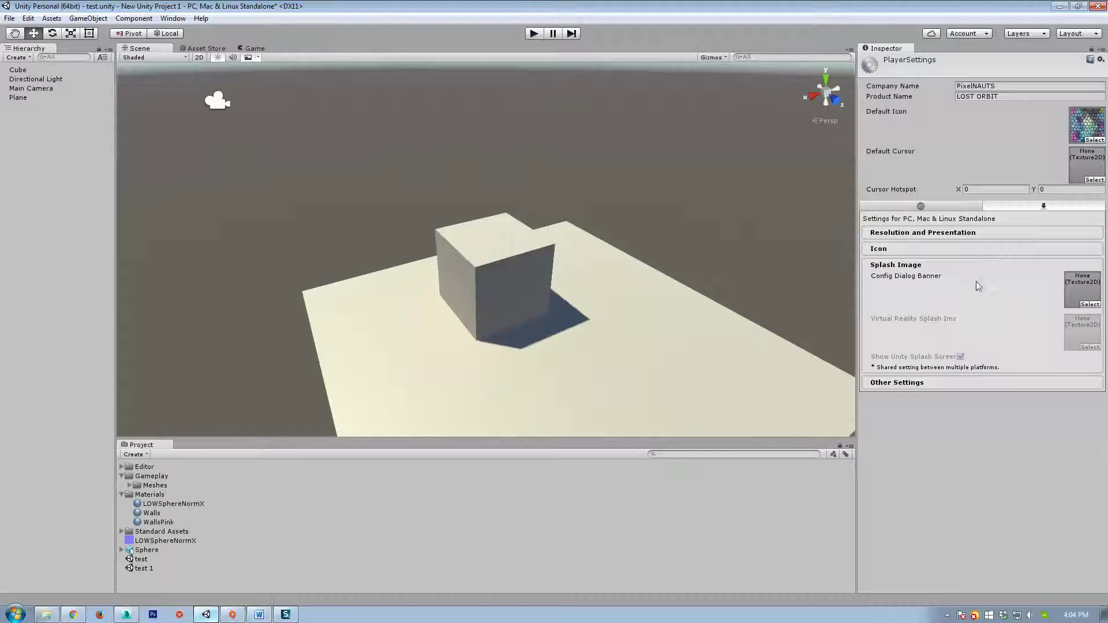
click(893, 382)
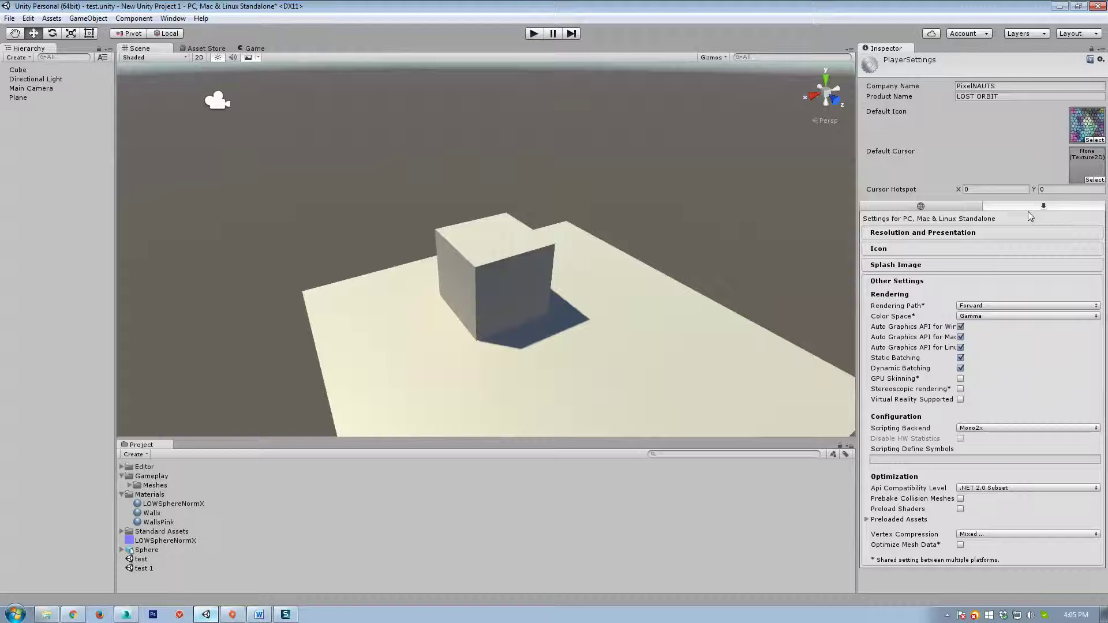
click(921, 207)
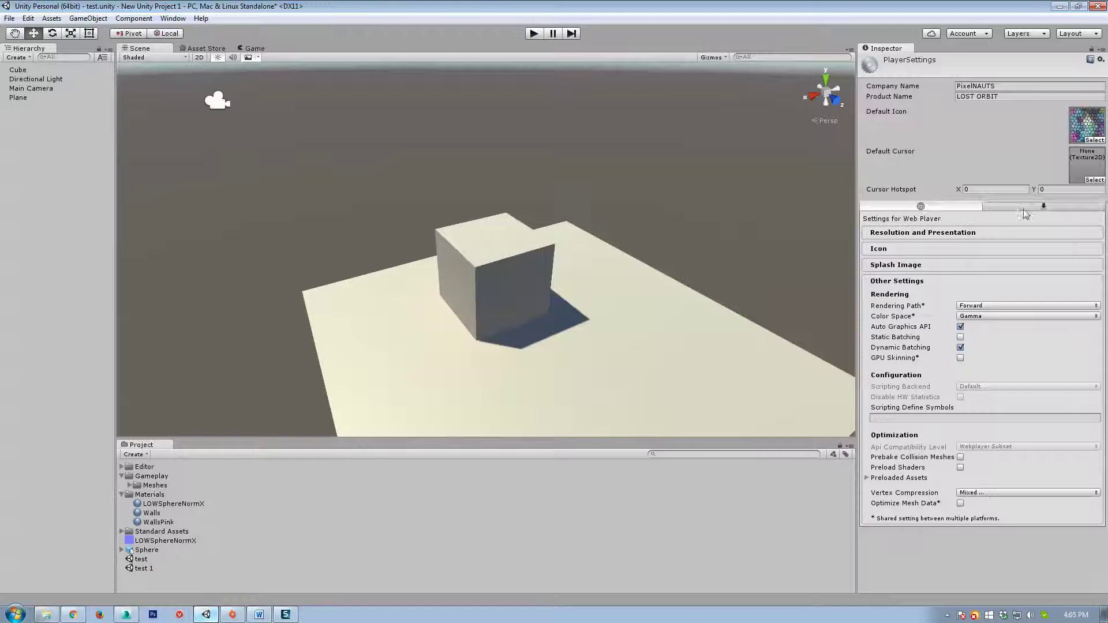
click(1025, 214)
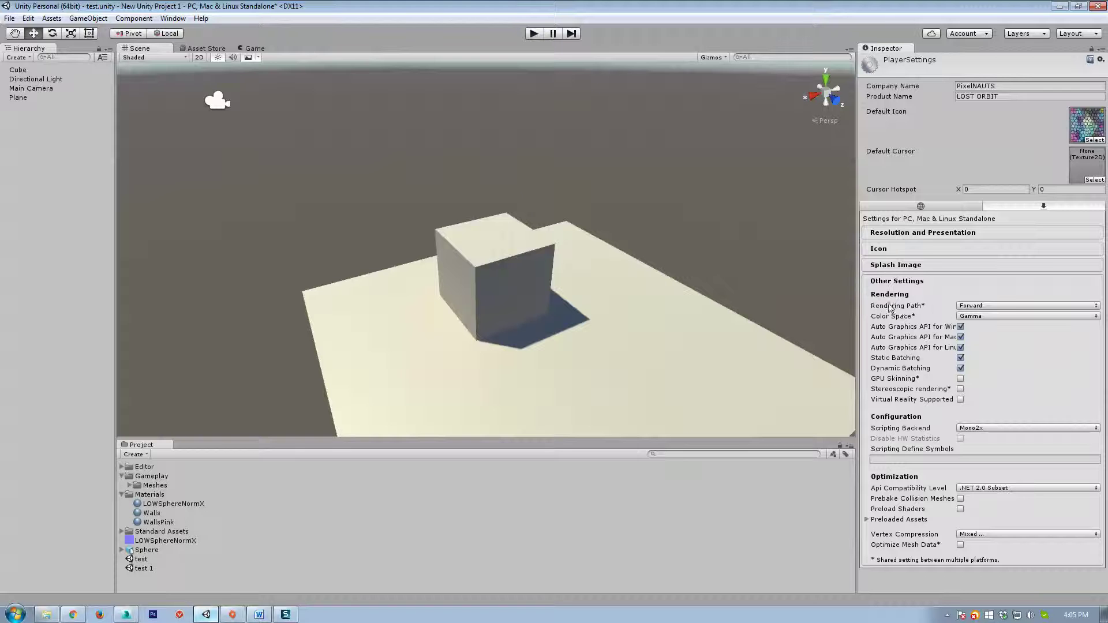
Step: Switch the Rendering Path to Deferred and back to Forward
click(974, 307)
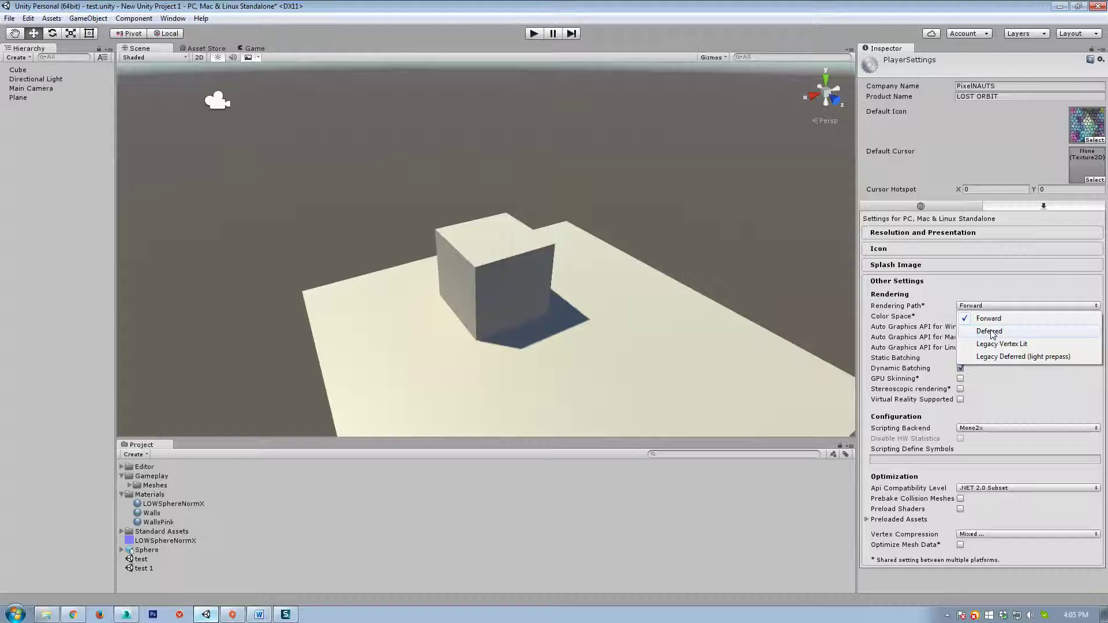
click(989, 331)
click(975, 306)
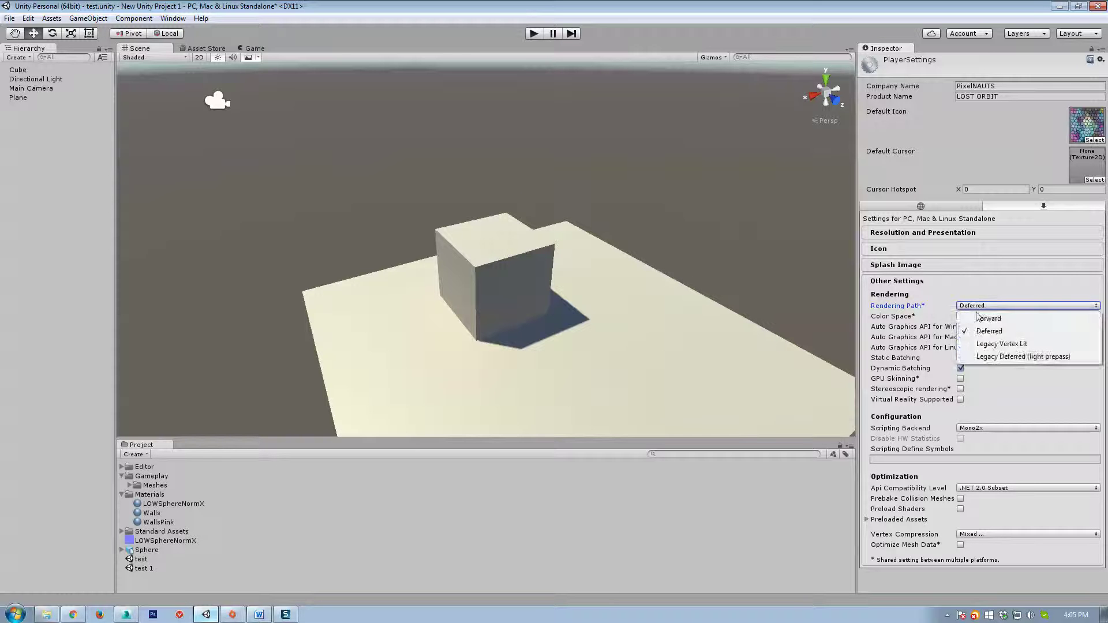
click(987, 322)
Step: Examine the cube's shading in the scene, set the Rendering Path to Deferred and inspect the scene again
mouse_move(640, 321)
right_down()
mouse_move(626, 319)
mouse_move(653, 366)
mouse_move(631, 292)
mouse_move(580, 284)
mouse_move(374, 300)
mouse_move(677, 314)
mouse_move(631, 322)
mouse_move(646, 332)
right_up()
key(w)
key(s)
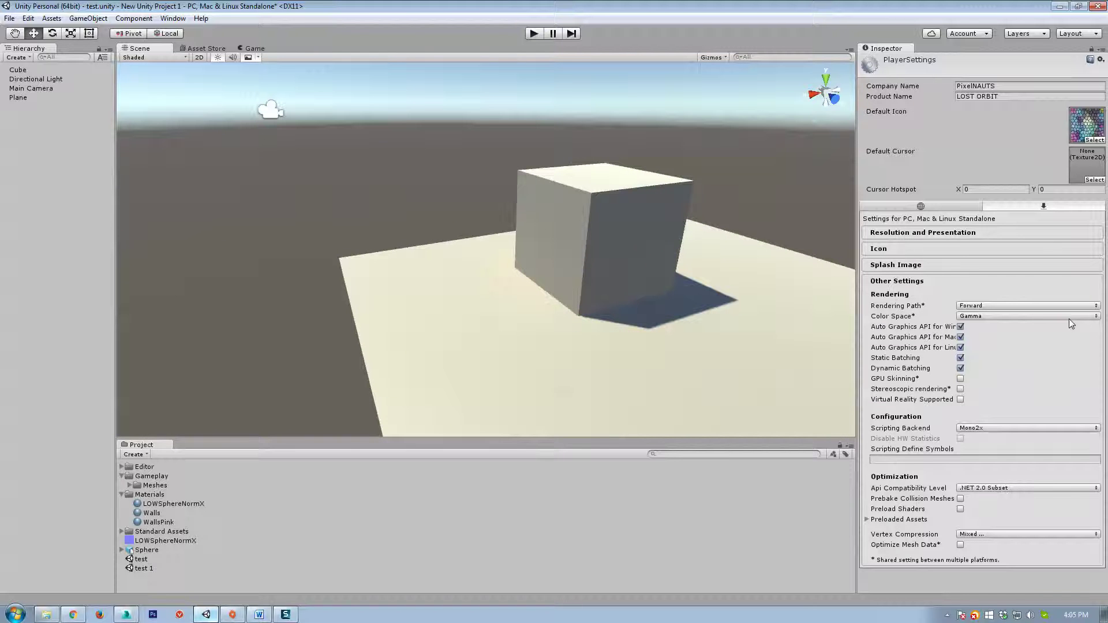
right_drag(601, 293, 650, 295)
key(d)
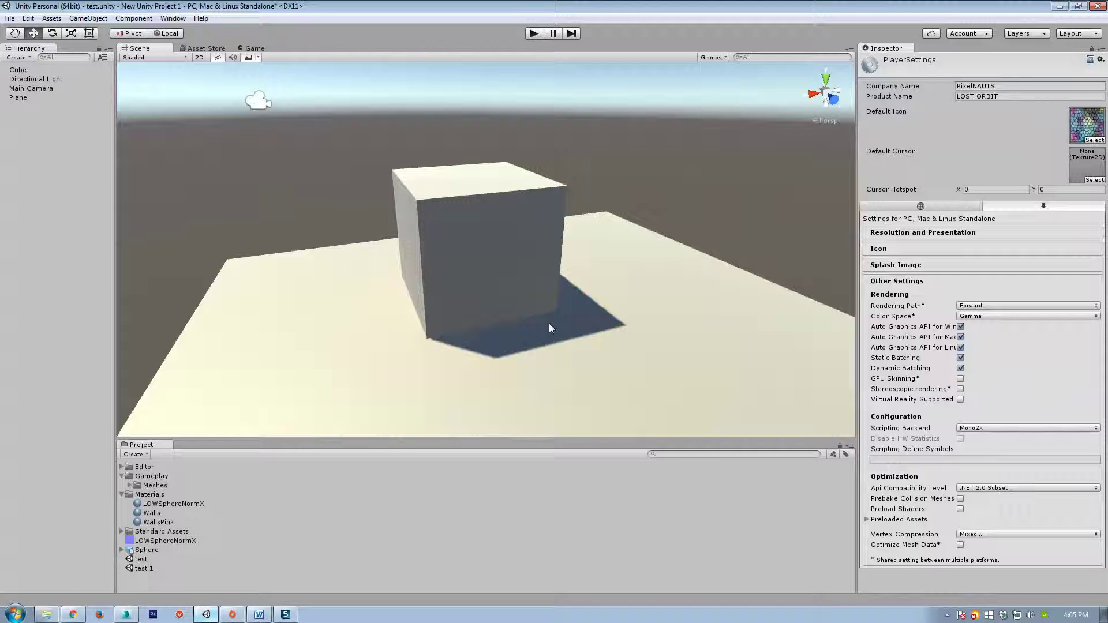
right_drag(532, 296, 540, 294)
key(a)
click(1005, 306)
click(991, 330)
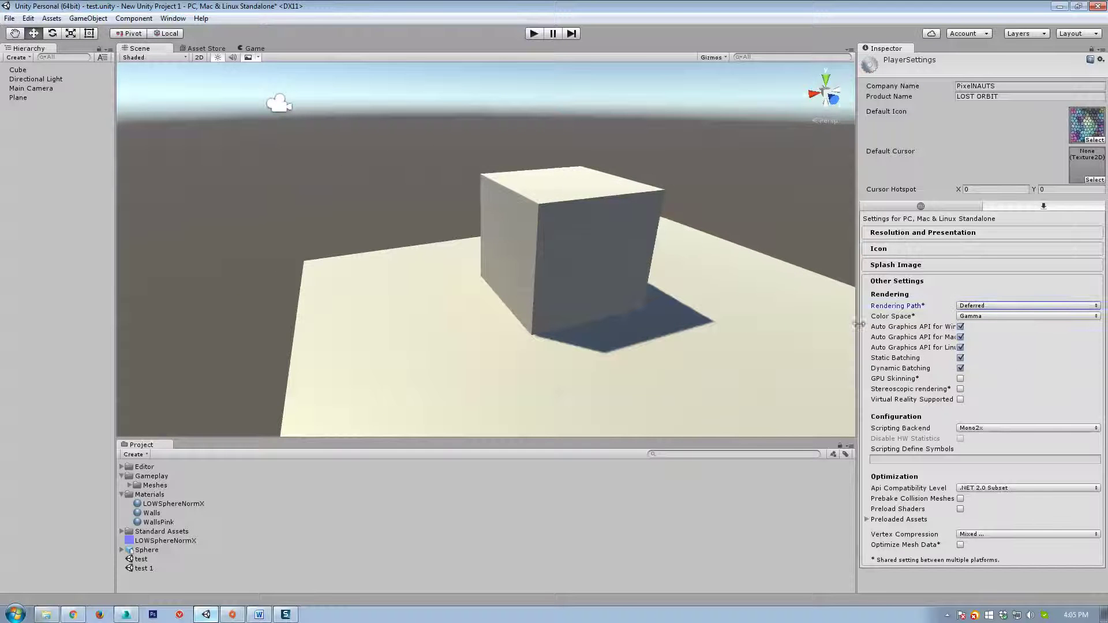
alt+drag(741, 317, 684, 288)
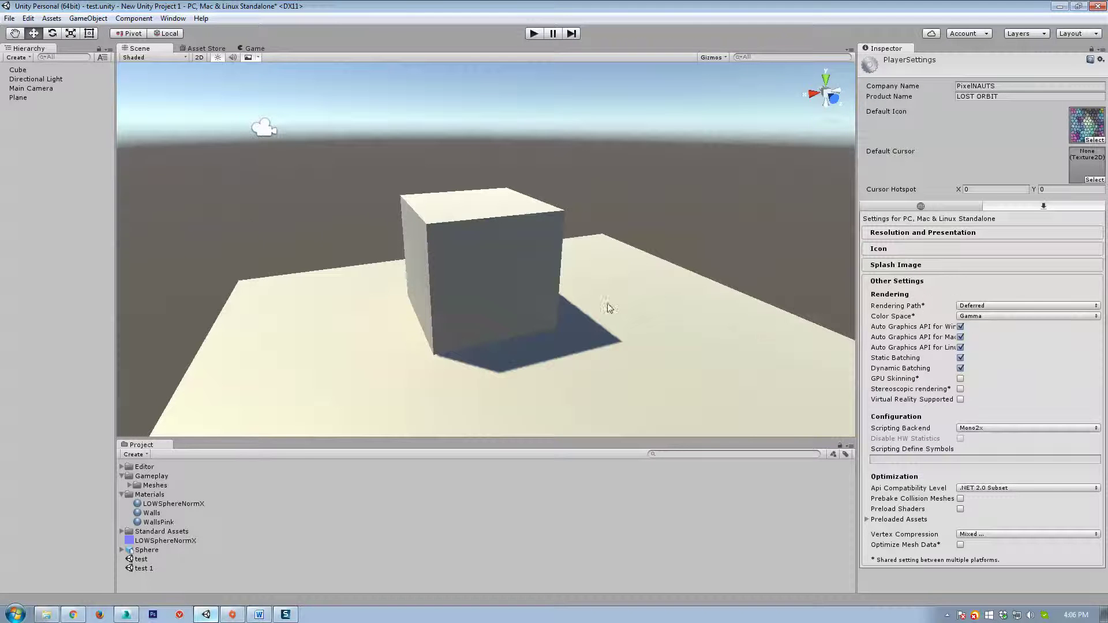
mouse_move(607, 307)
right_down()
mouse_move(623, 331)
mouse_move(618, 322)
right_up()
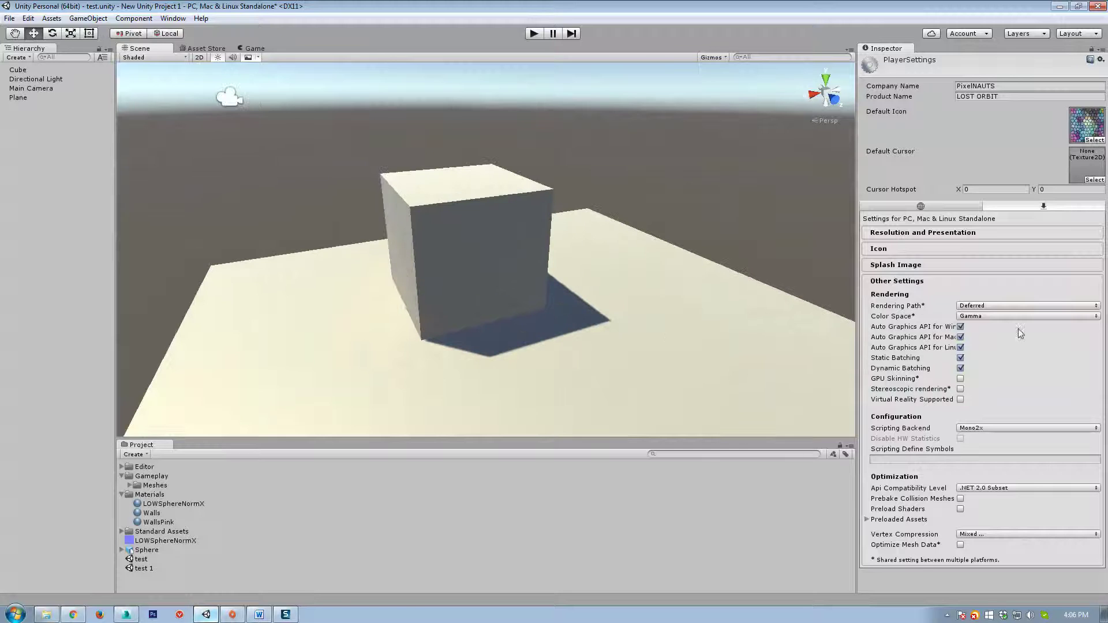
Step: Change the Color Space to Linear to compare the scene's lighting, and return it to Gamma
click(972, 317)
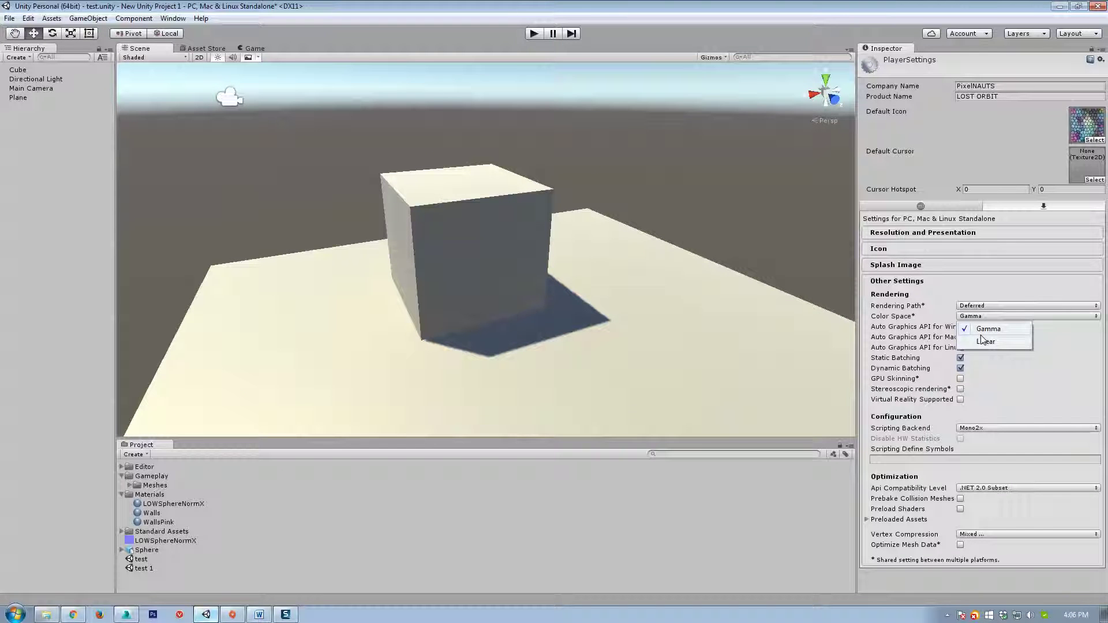
click(985, 342)
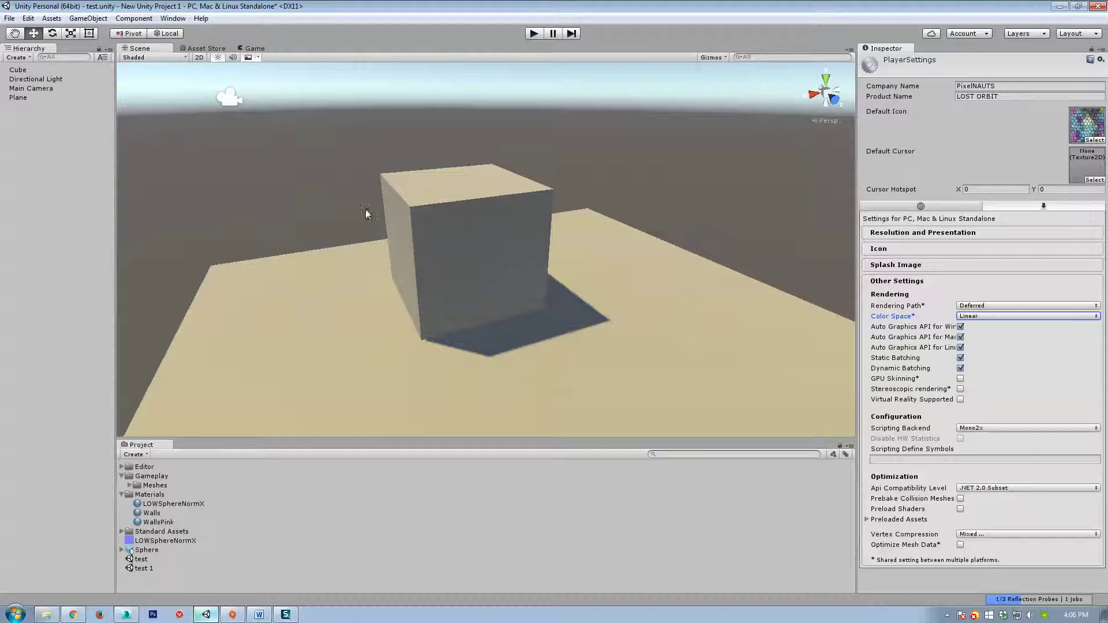
right_drag(569, 360, 542, 362)
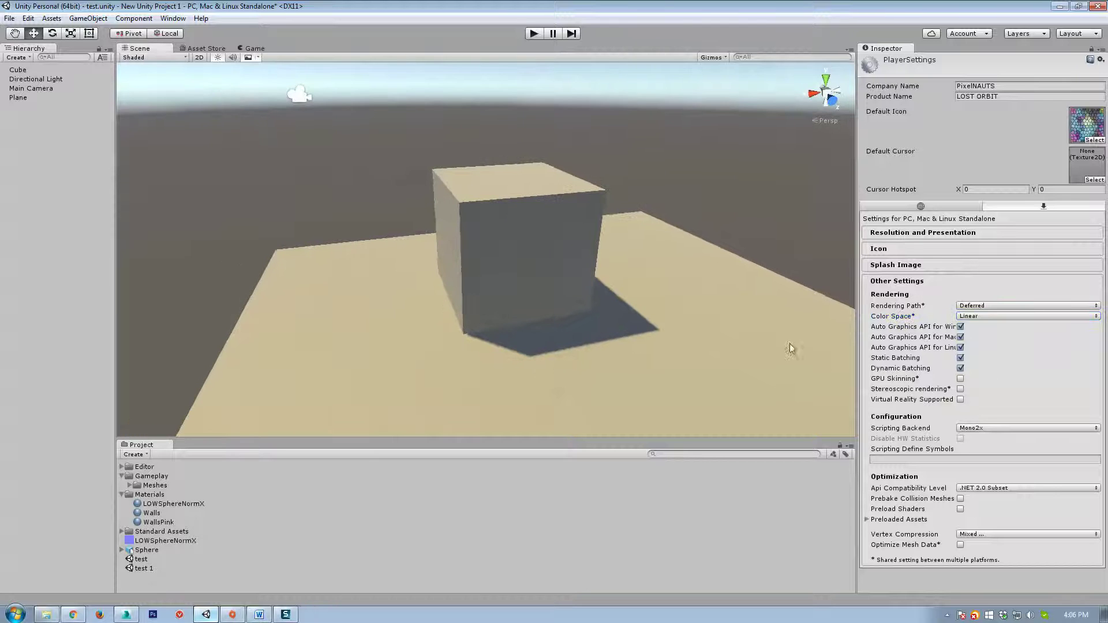
click(962, 317)
click(981, 329)
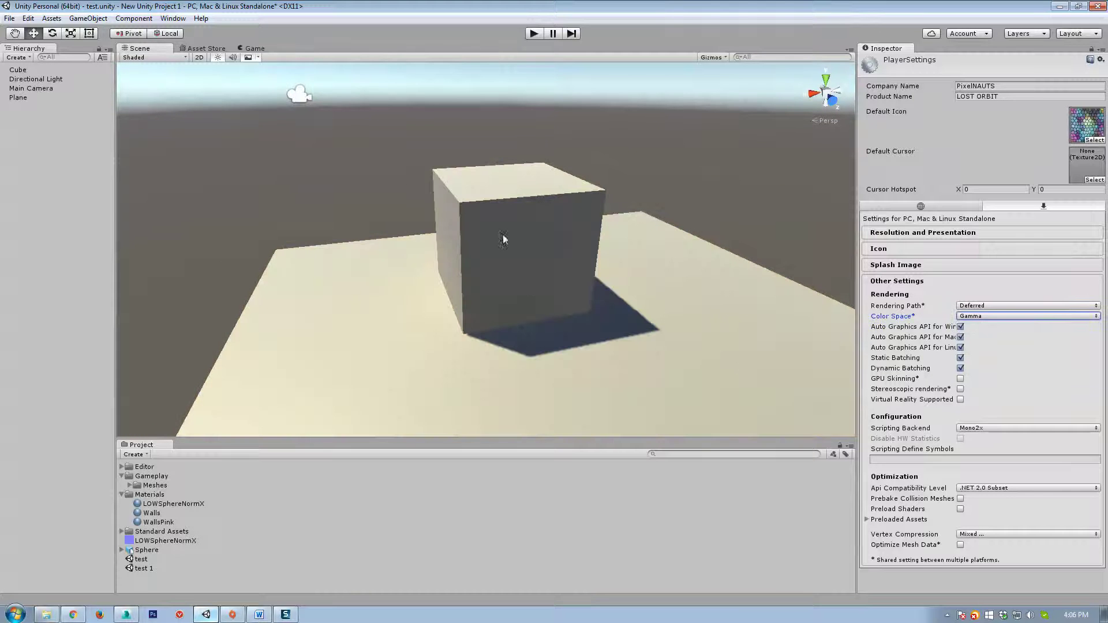
alt+drag(504, 240, 705, 357)
right_drag(706, 358, 703, 356)
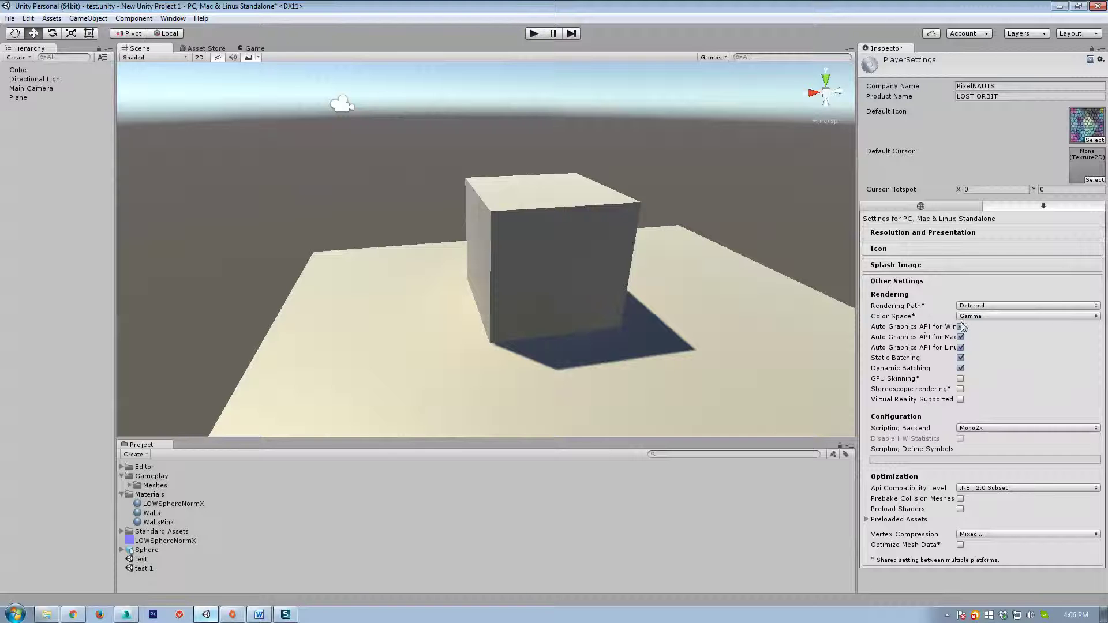
Step: Select the cube in the scene and expand the Materials list of its Mesh Renderer
click(961, 326)
scroll(597, 338, down, 5)
click(483, 248)
alt+drag(648, 293, 541, 259)
scroll(541, 259, up, 5)
click(542, 258)
scroll(608, 312, down, 5)
alt+drag(608, 312, 571, 324)
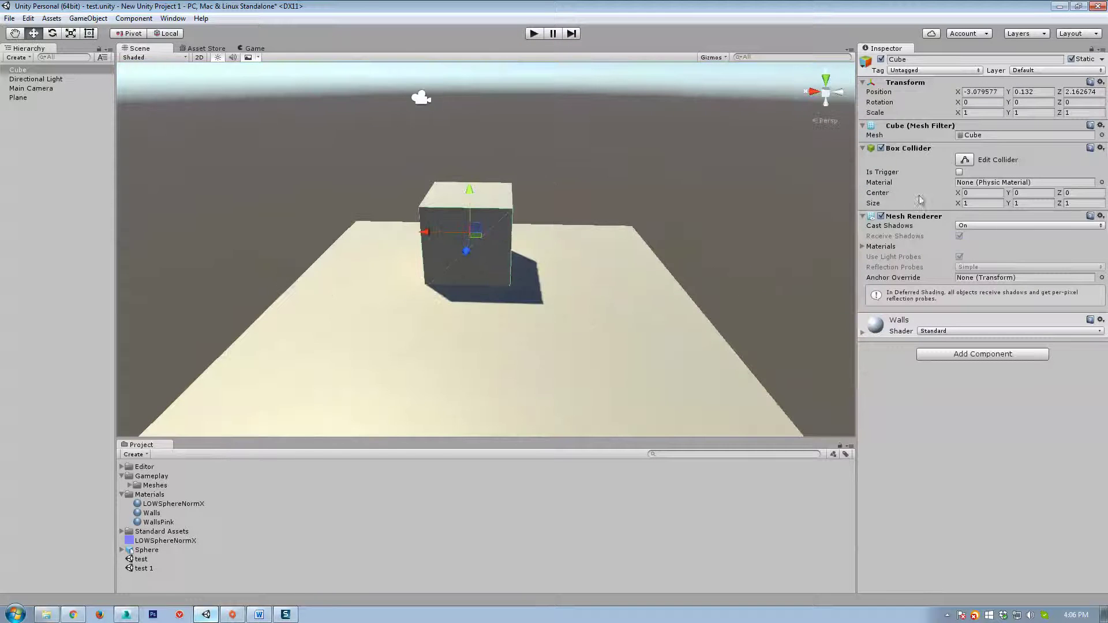
click(864, 247)
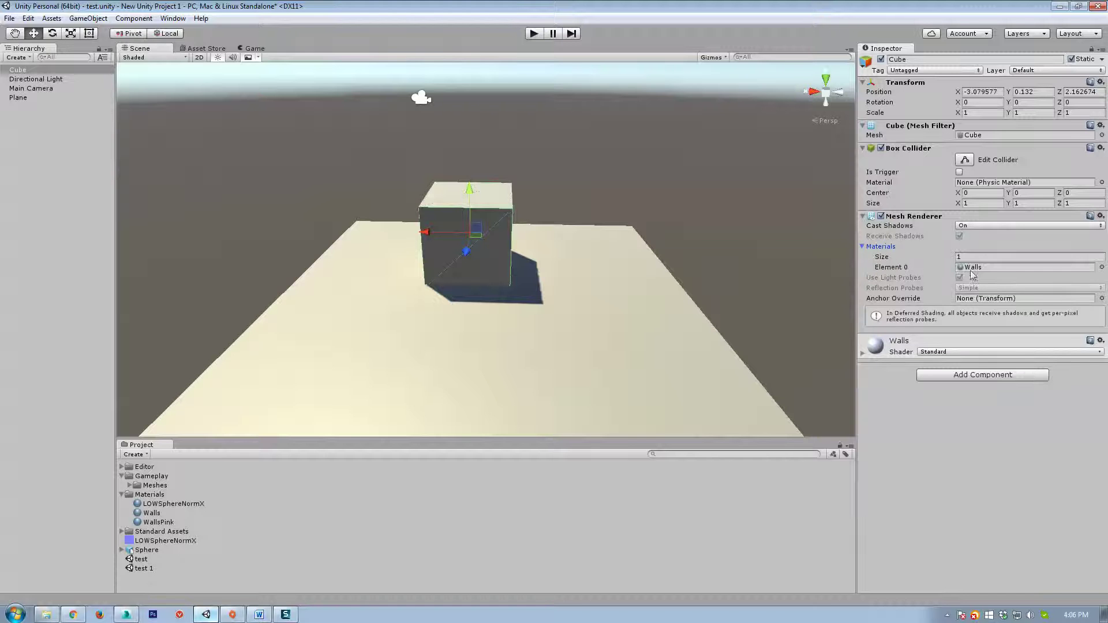
Step: Duplicate the cube four times and spread the copies across the plane, placing the last one at X -4.18, Y 0.132, Z 0.09
alt+drag(468, 242, 530, 185)
key(ctrl+d)
key(ctrl+d)
key(ctrl+d)
key(ctrl+d)
right_drag(589, 276, 600, 166)
key(w)
key(s)
key(w)
alt+drag(600, 167, 629, 201)
right_drag(629, 199, 621, 202)
key(w)
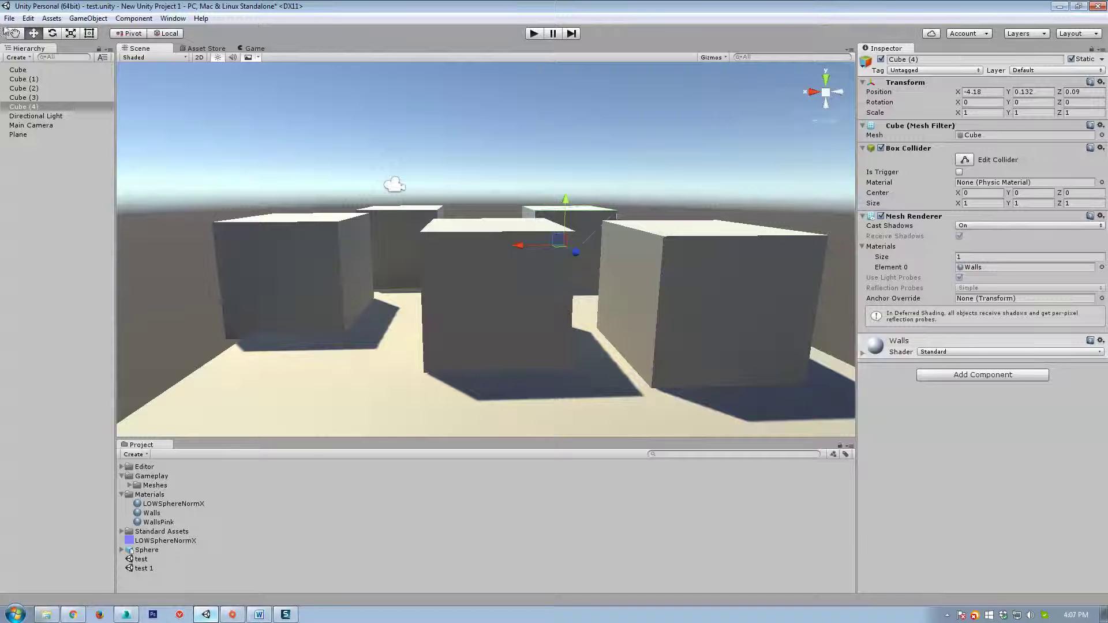
click(28, 17)
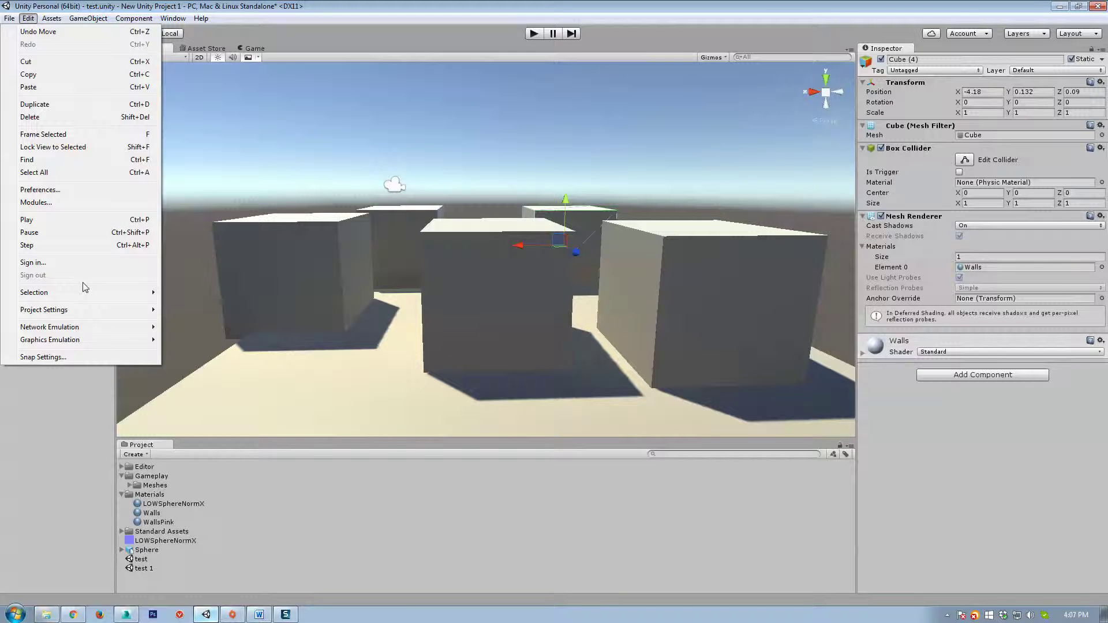
mouse_move(80, 312)
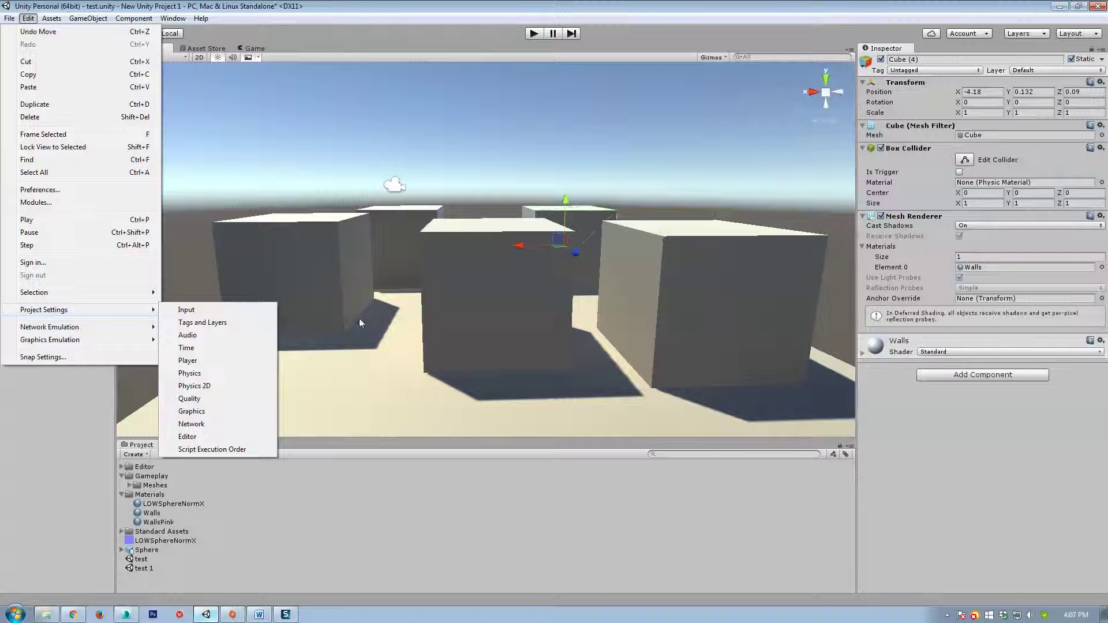
click(500, 181)
click(499, 180)
Step: Select the original cube and examine the shading and shadows of the five cubes from several viewpoints
alt+drag(500, 181, 576, 317)
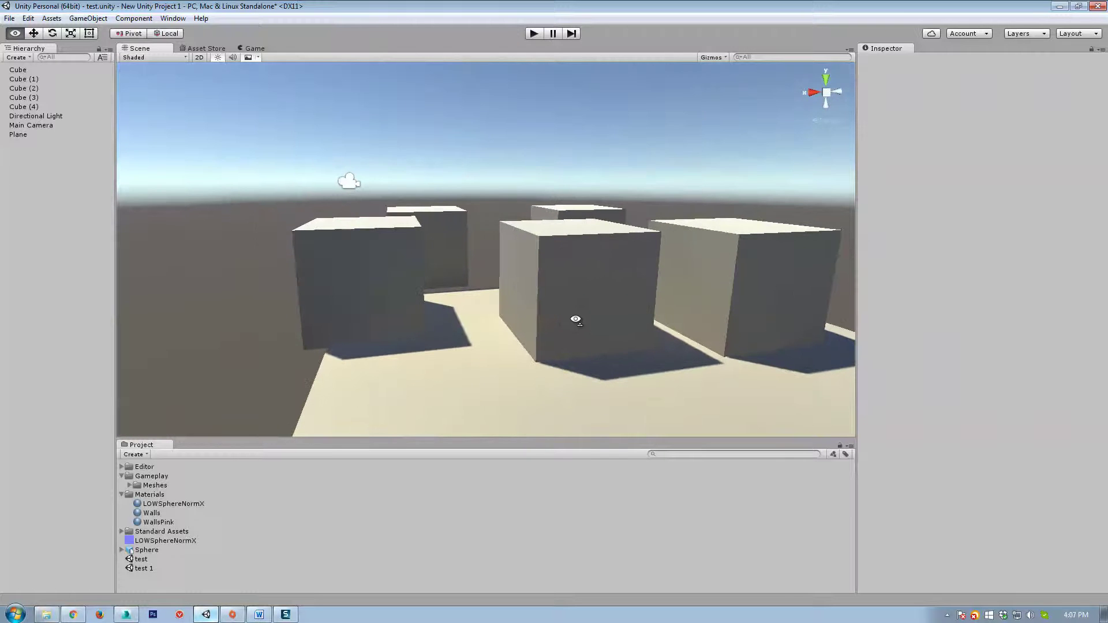
click(563, 299)
right_drag(526, 287, 454, 302)
key(w)
click(503, 277)
key(s)
key(a)
key(w)
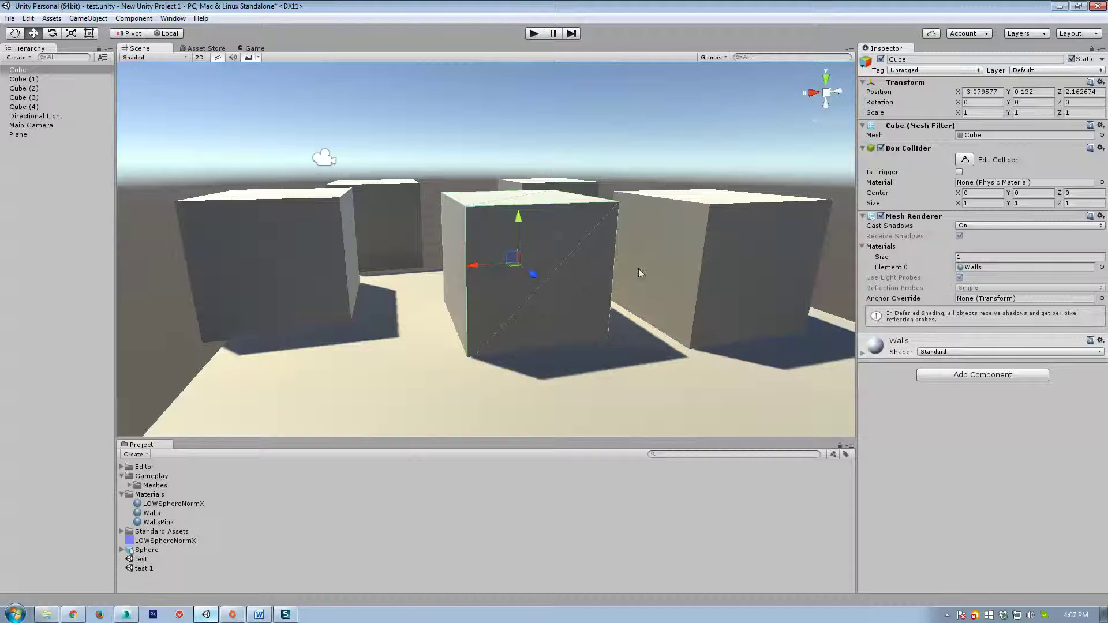
right_drag(438, 315, 477, 314)
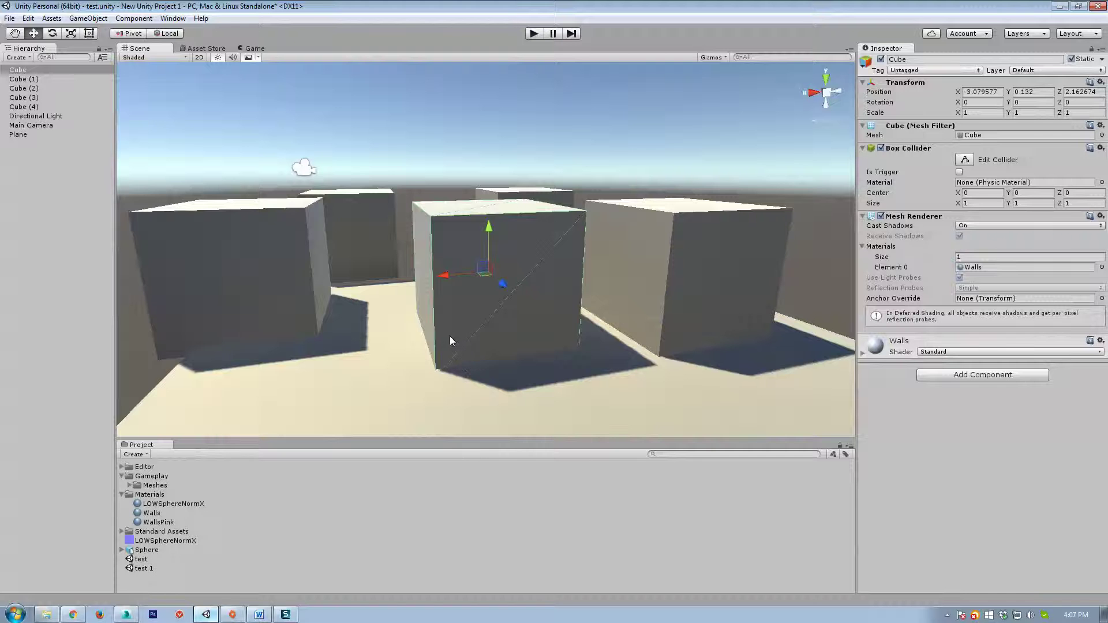
right_drag(442, 334, 469, 363)
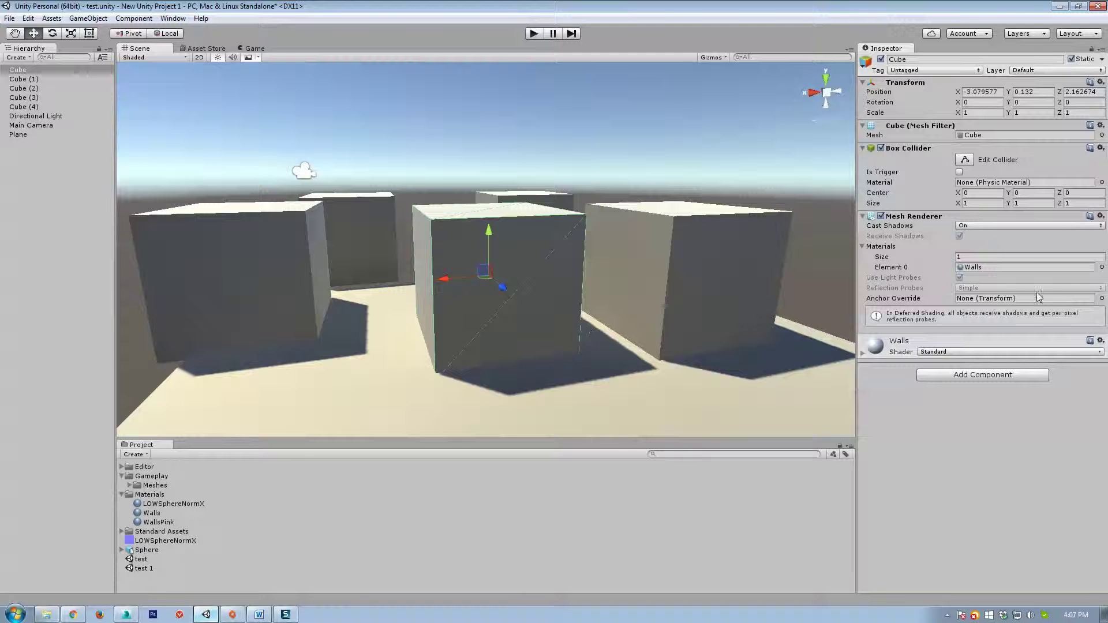
right_drag(687, 264, 672, 269)
scroll(652, 253, down, 5)
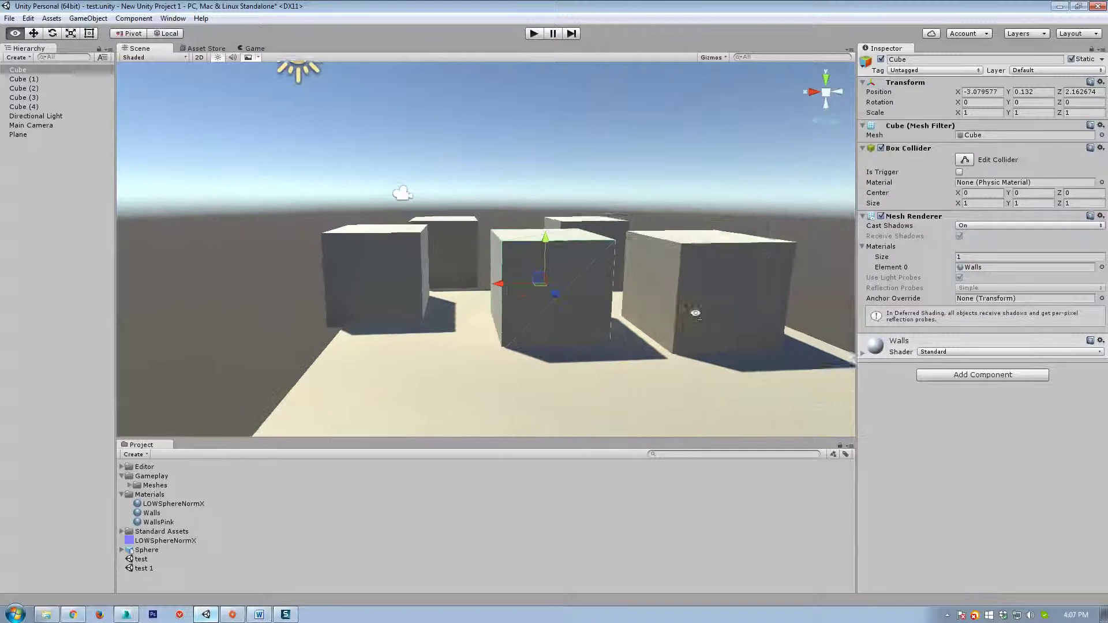
Step: Examine the five cubes and their shadows from closer and farther viewpoints while checking the selected cube's Static setting
right_drag(500, 350, 535, 350)
key(w)
key(s)
right_drag(563, 205, 585, 236)
key(a)
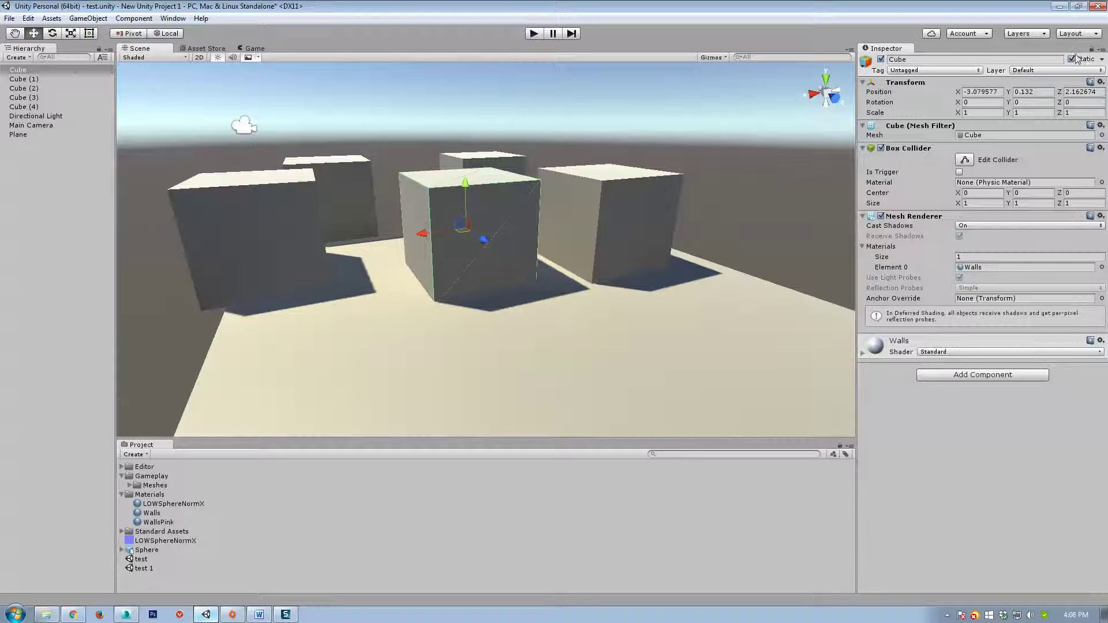
right_drag(692, 208, 602, 198)
key(d)
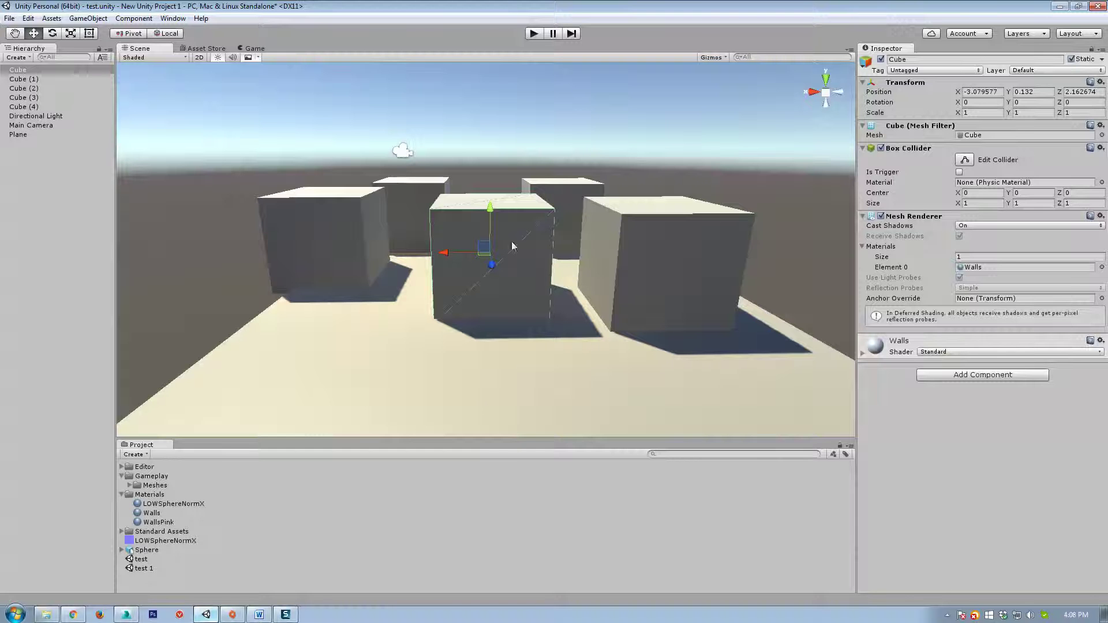
right_drag(554, 307, 559, 268)
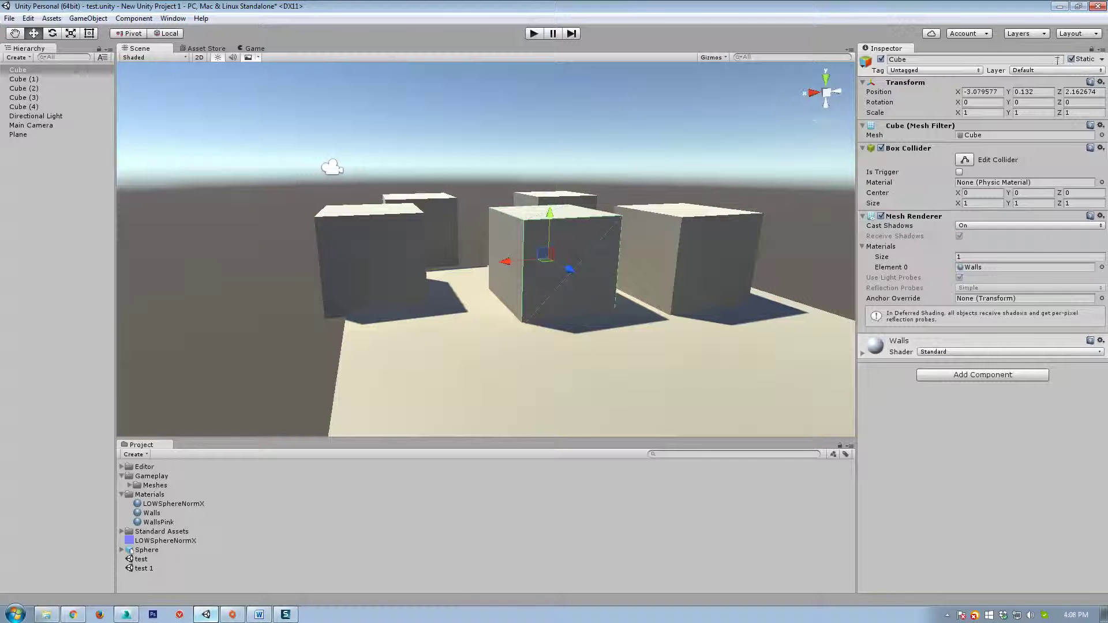
key(w)
mouse_move(541, 329)
right_down()
mouse_move(490, 329)
mouse_move(507, 317)
mouse_move(551, 325)
right_up()
key(d)
key(a)
Step: Reopen the Player project settings and check the Preloaded Assets list under Optimization, collapsing it again
click(8, 18)
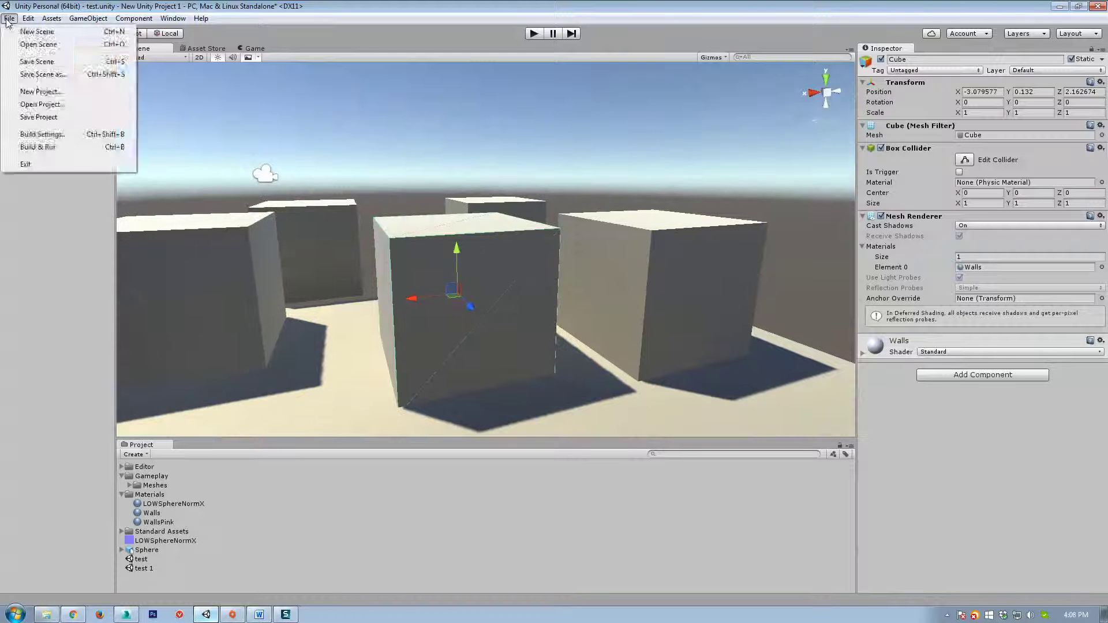
mouse_move(28, 18)
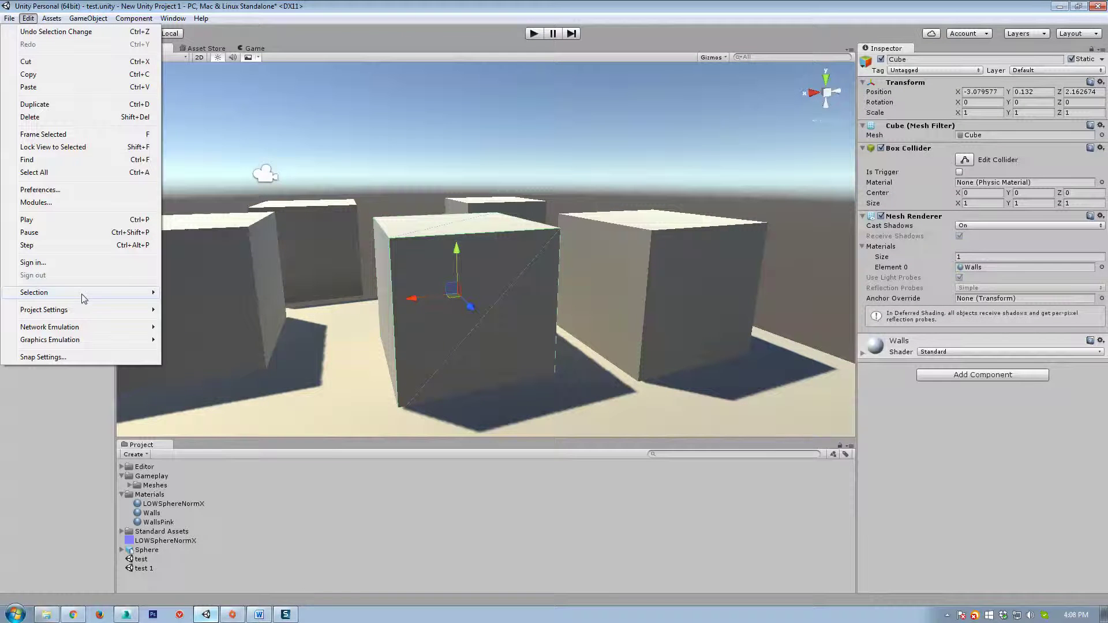
mouse_move(110, 311)
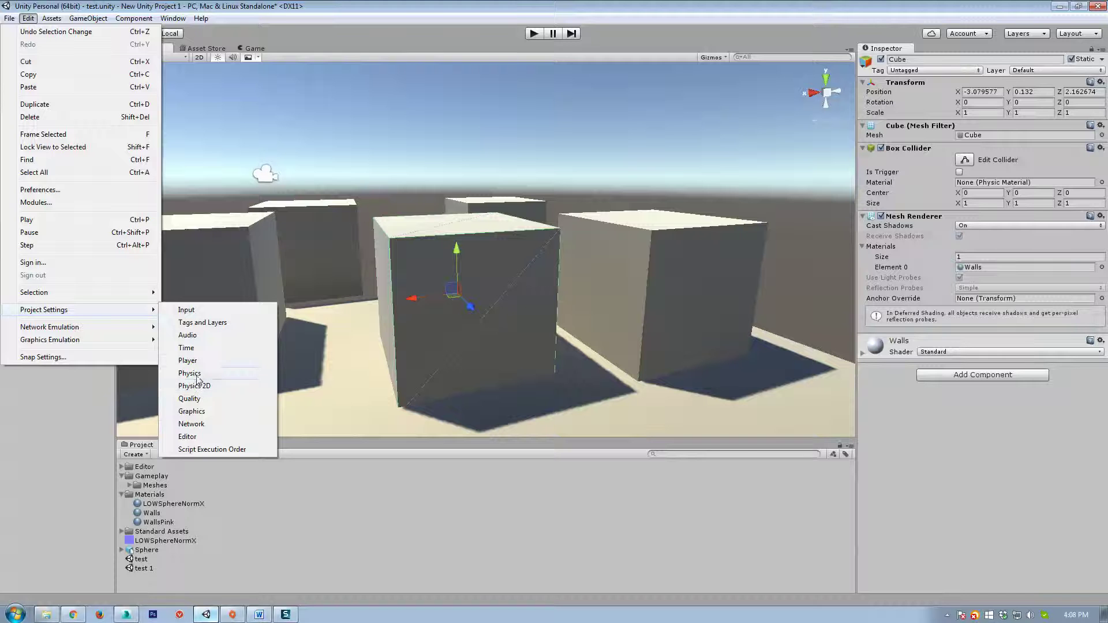
click(188, 361)
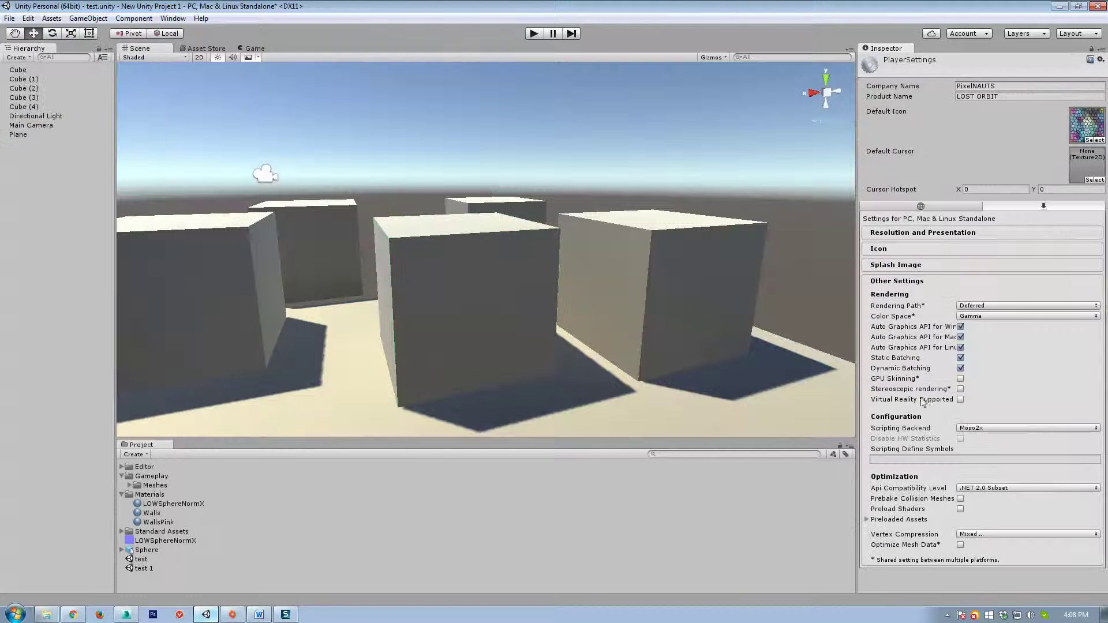
click(910, 520)
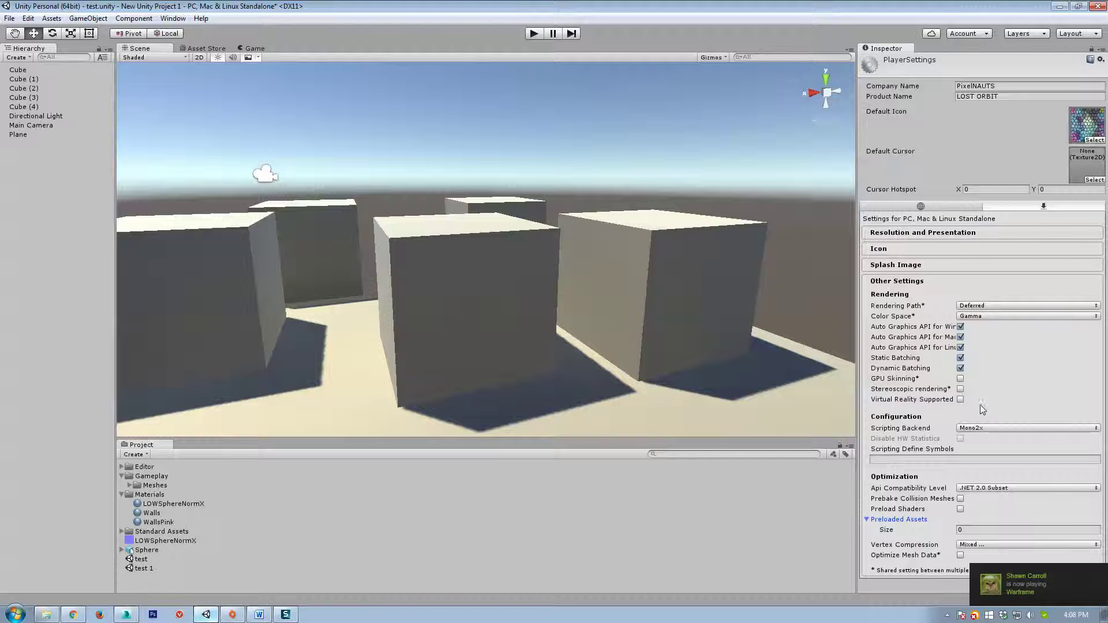
click(886, 520)
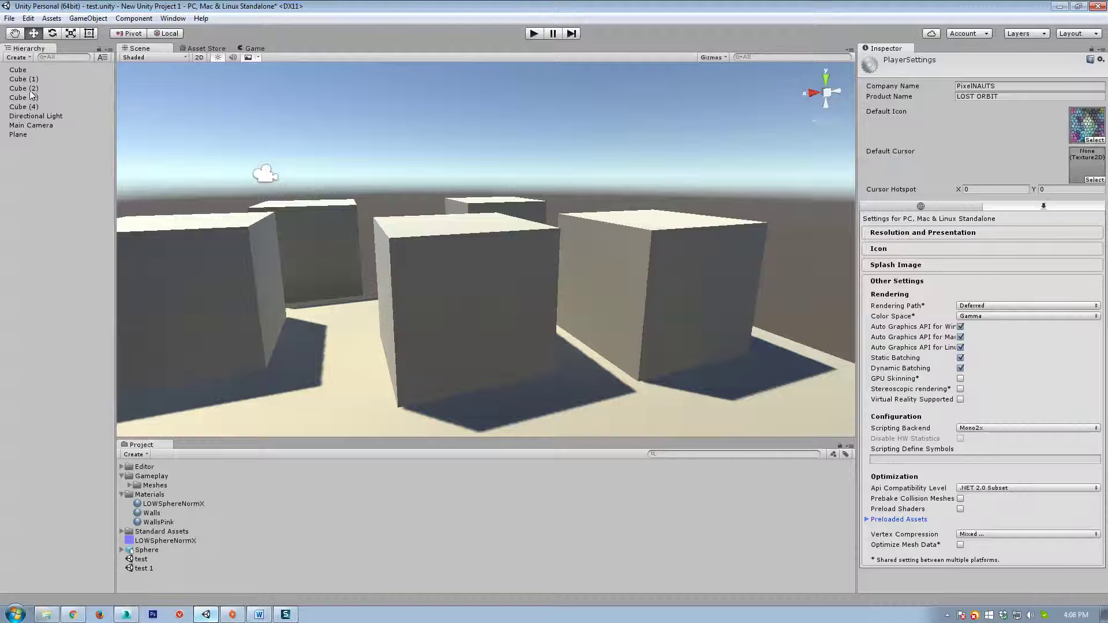
Step: Open the Physics project settings and examine the Y gravity value and the Layer Collision Matrix
click(28, 18)
mouse_move(63, 317)
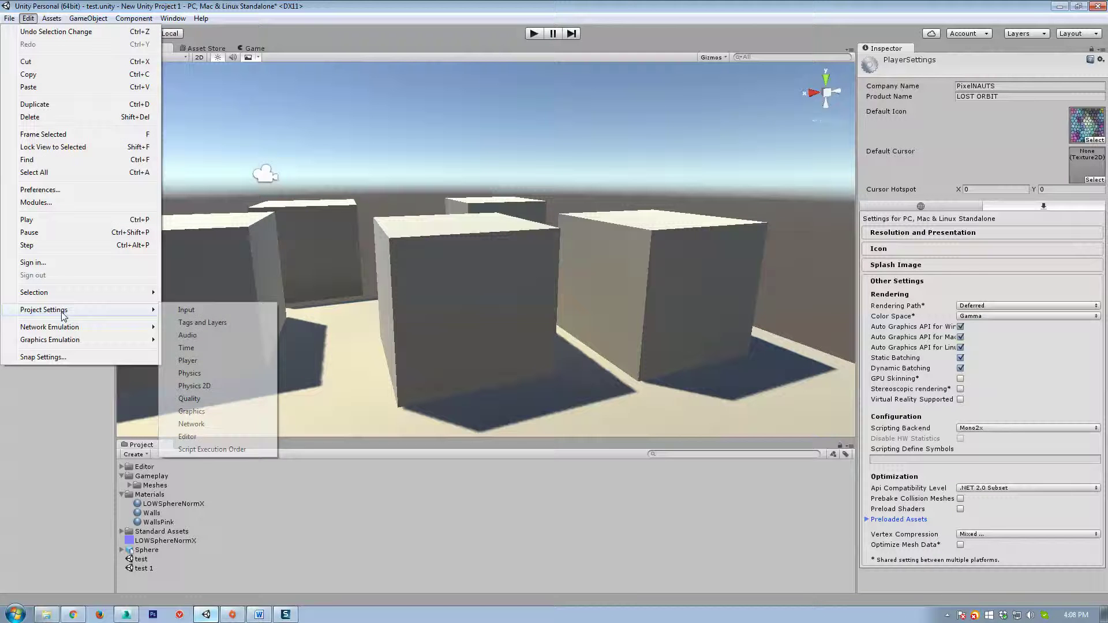
click(197, 377)
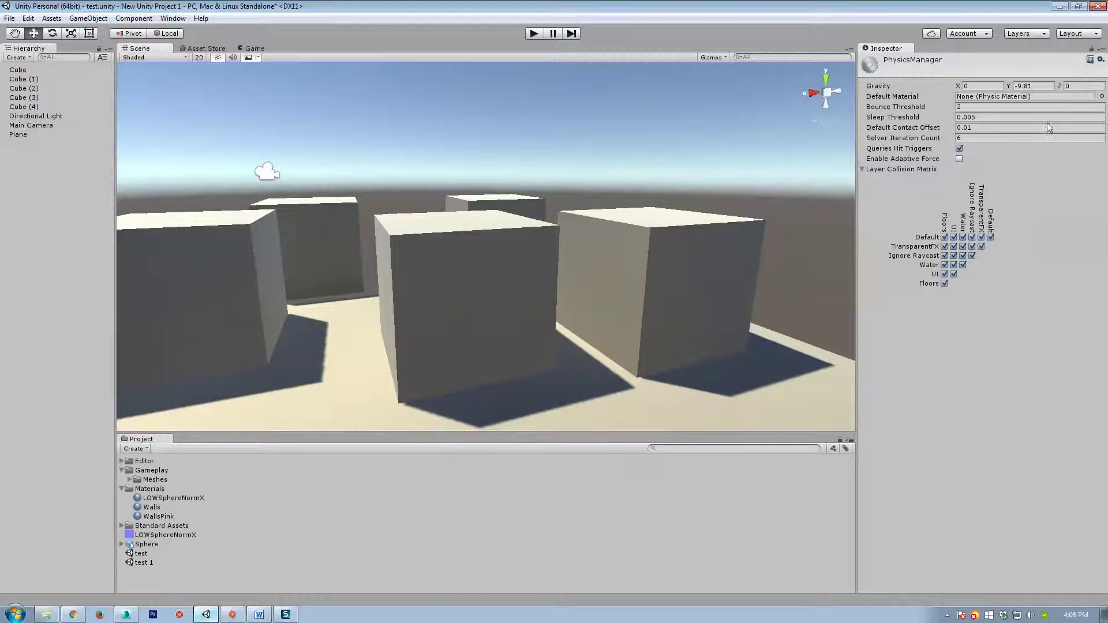
click(1033, 86)
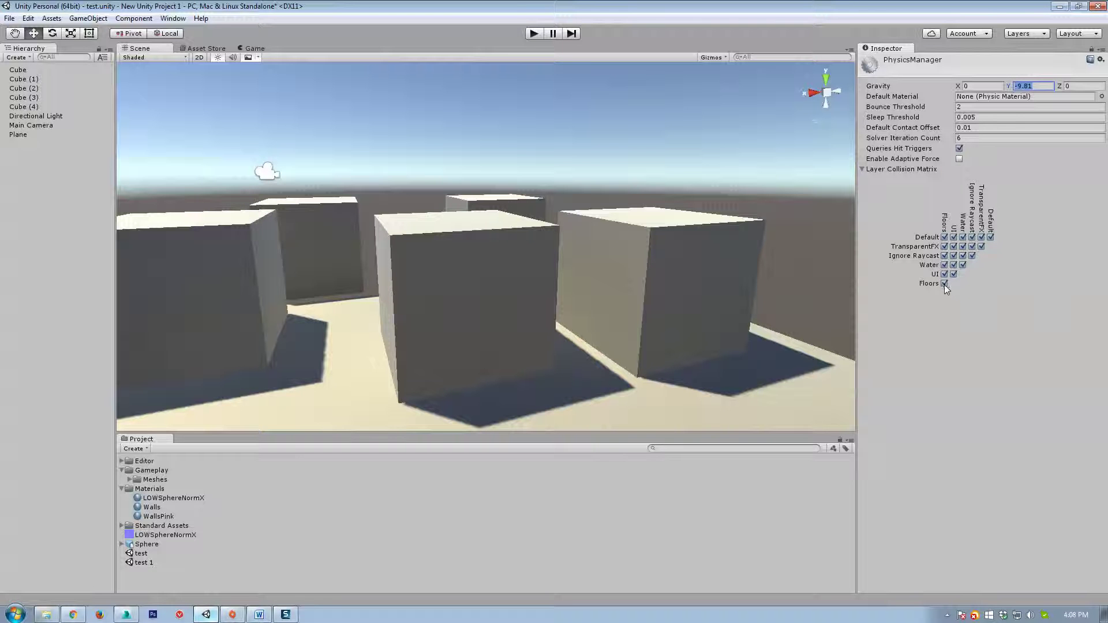
Step: Select Cube (1) in the scene and look through the layers it can be assigned to
mouse_move(558, 274)
right_down()
mouse_move(514, 292)
mouse_move(529, 285)
mouse_move(515, 277)
mouse_move(533, 299)
mouse_move(558, 284)
right_up()
key(s)
key(w)
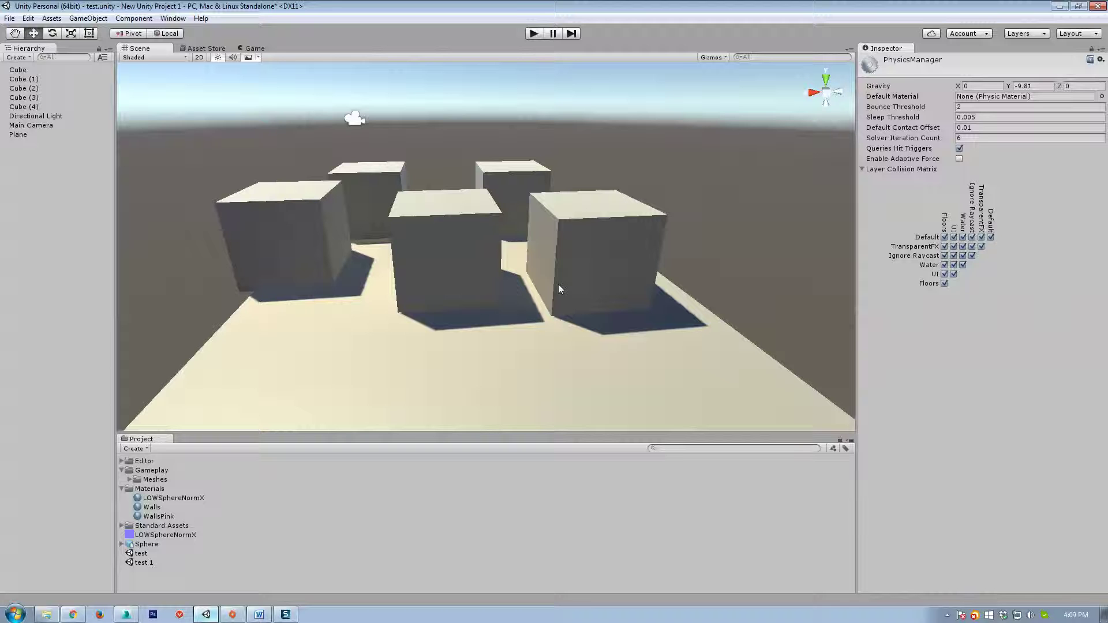
click(586, 239)
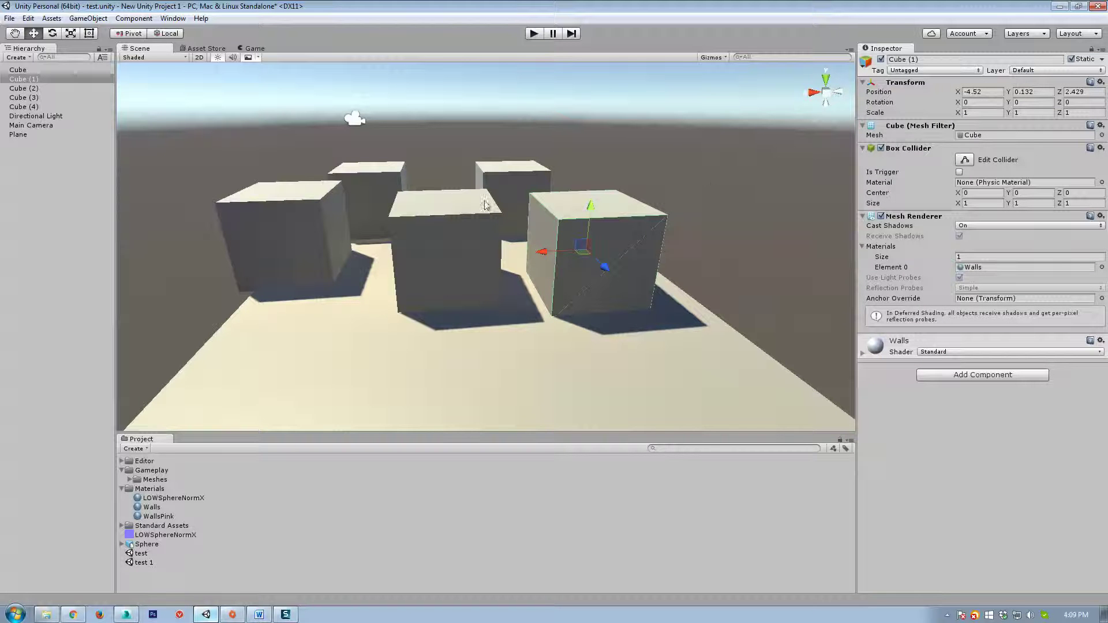
click(1030, 71)
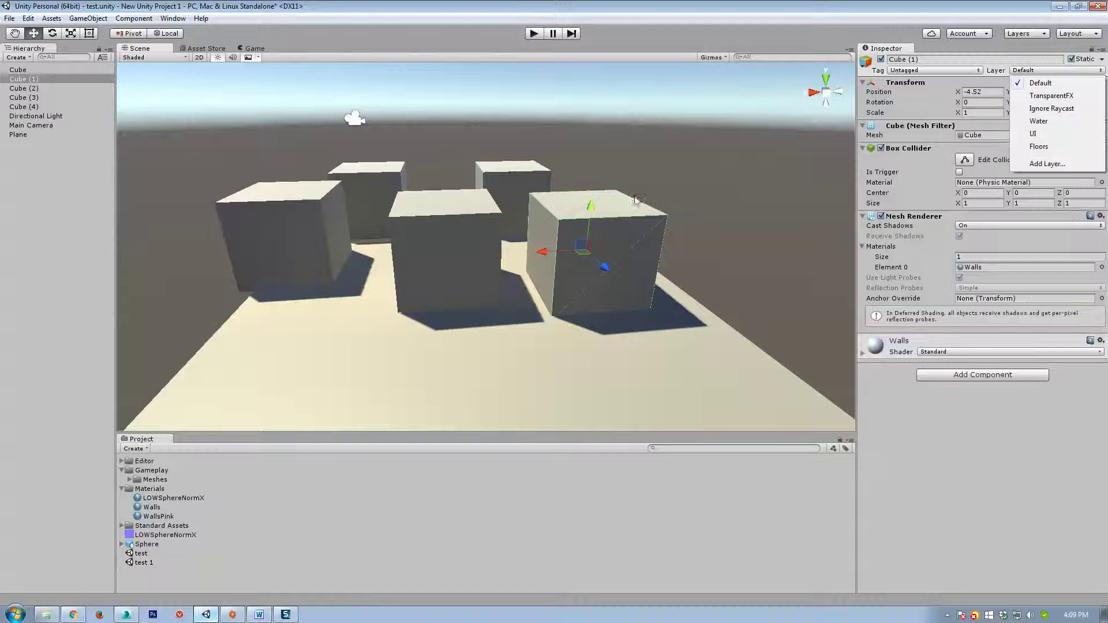
Step: Move Cube (1) close to the neighbouring front cube, placing it at X -4.209, Y 0.132, Z 2.208
right_drag(635, 200, 666, 237)
scroll(665, 237, up, 5)
scroll(635, 245, down, 4)
drag(572, 263, 532, 249)
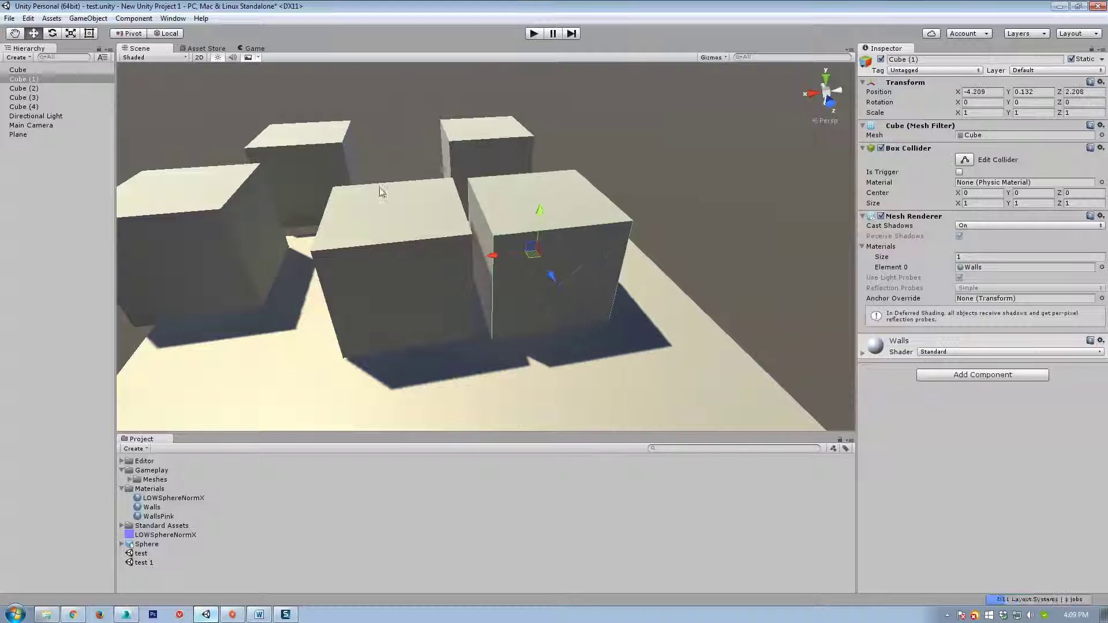
Step: Reopen the Physics project settings and disable Floors-to-Floors collision in the Layer Collision Matrix
click(30, 19)
mouse_move(103, 310)
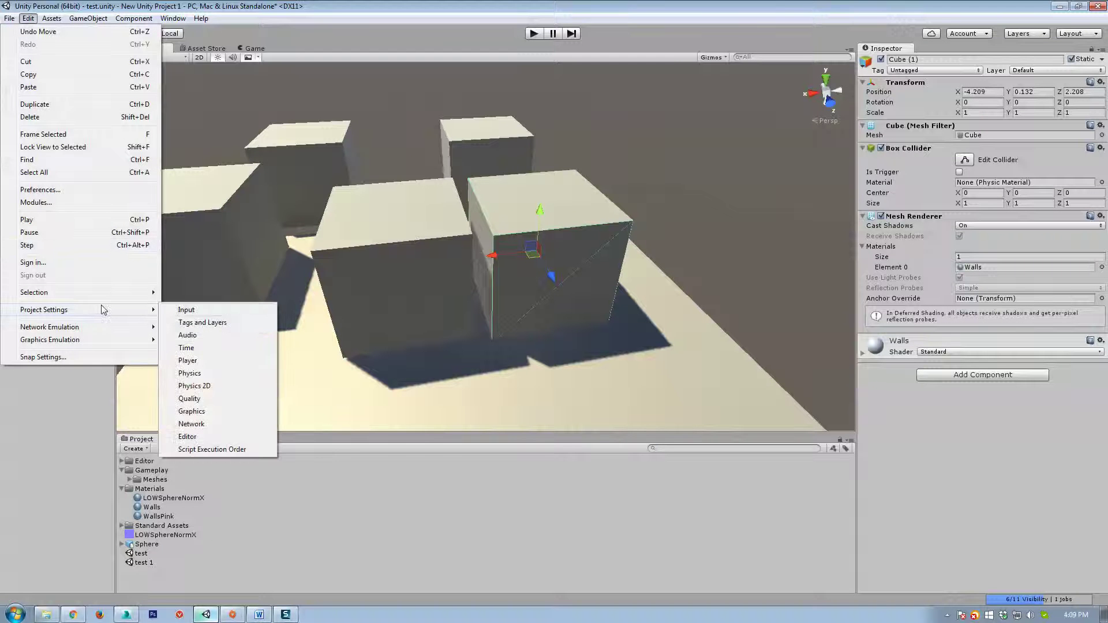
click(197, 375)
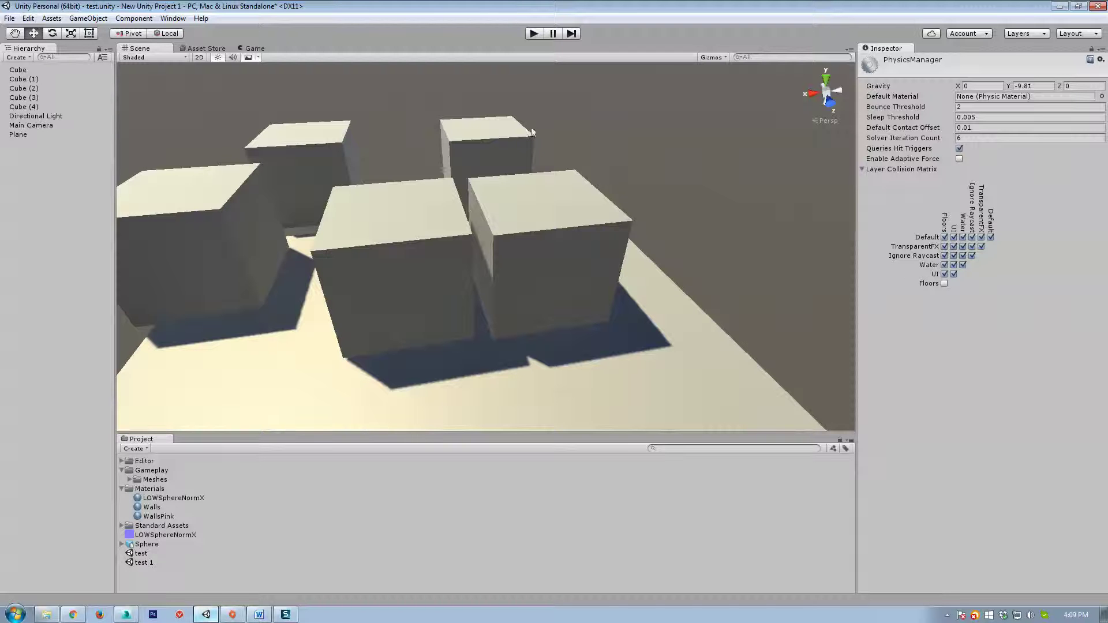
Step: Open the Quality project settings and compare the Good, Fast, Fastest and Beautiful levels in the scene, returning to Fantastic
click(9, 18)
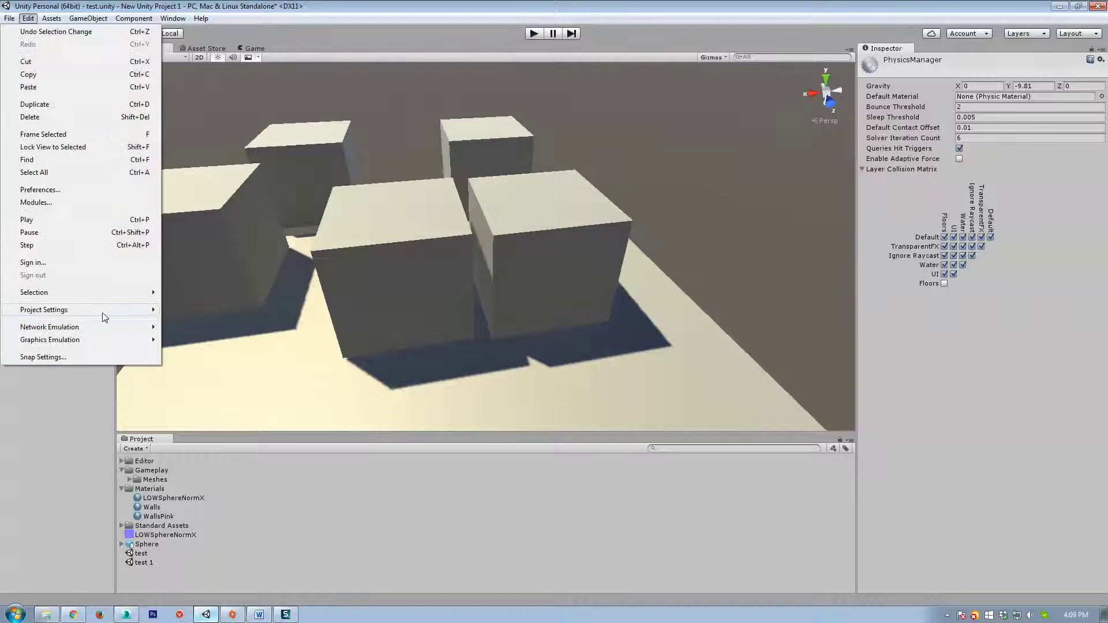
mouse_move(114, 316)
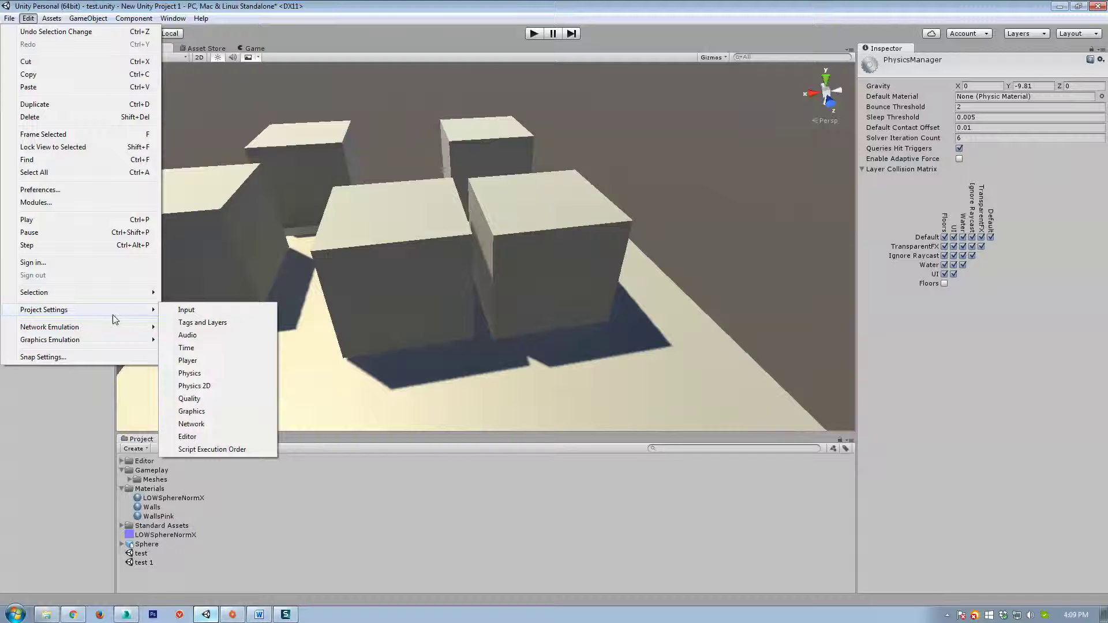
click(189, 399)
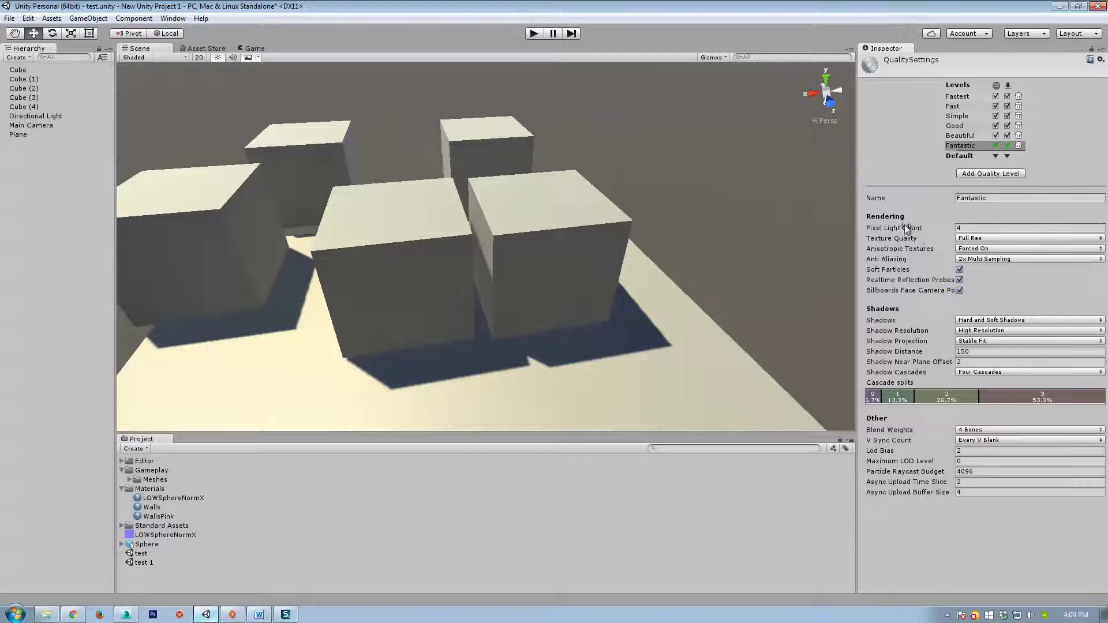
click(965, 127)
click(961, 106)
click(961, 97)
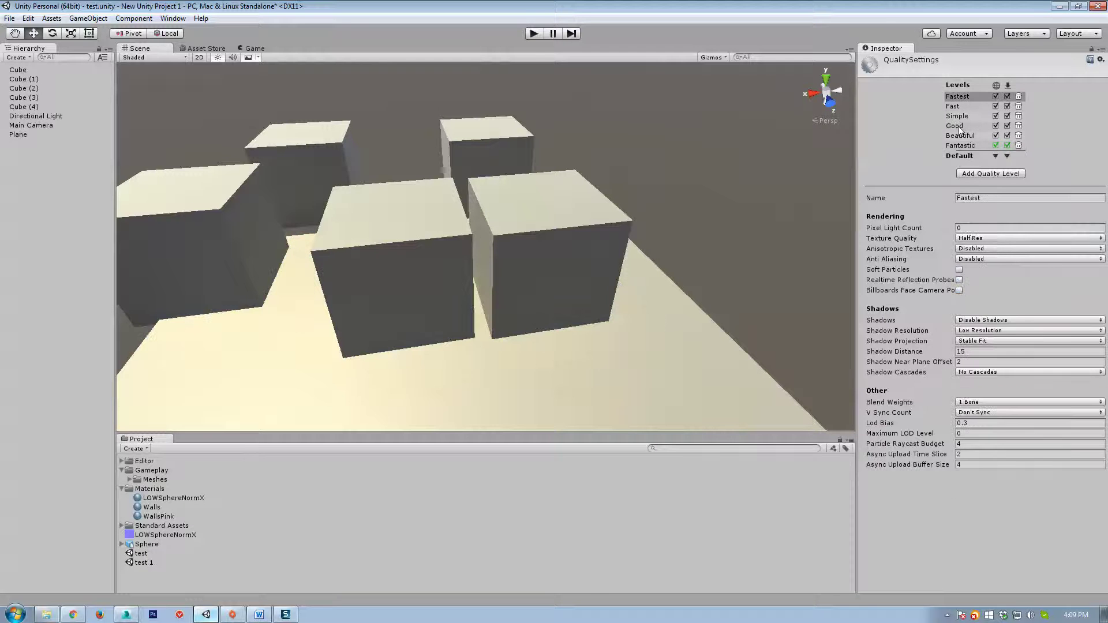
click(963, 126)
click(963, 136)
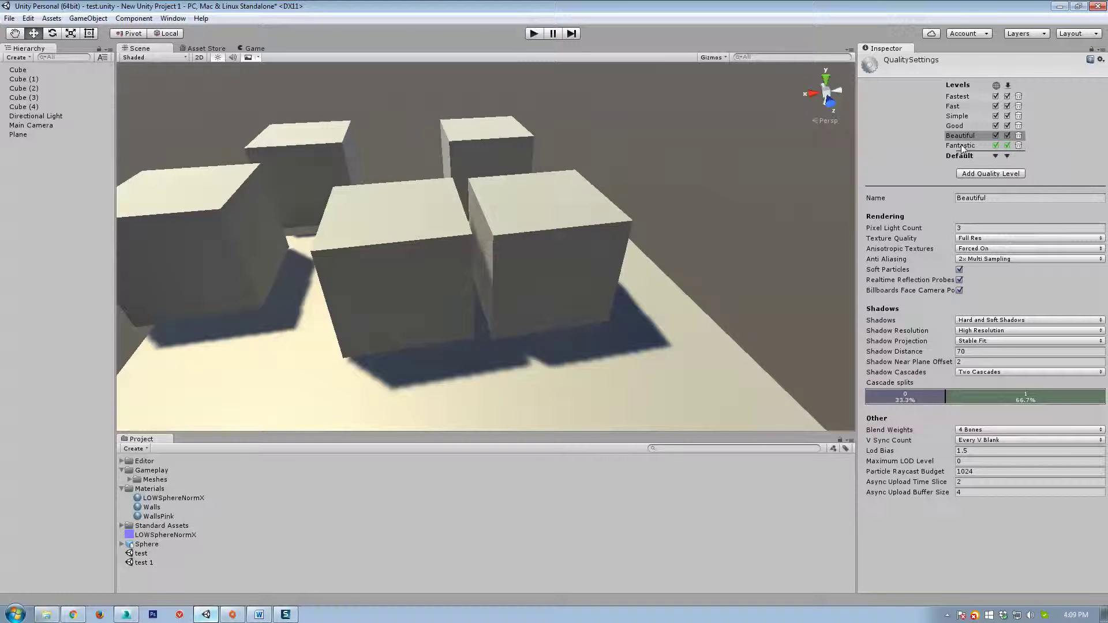
click(958, 146)
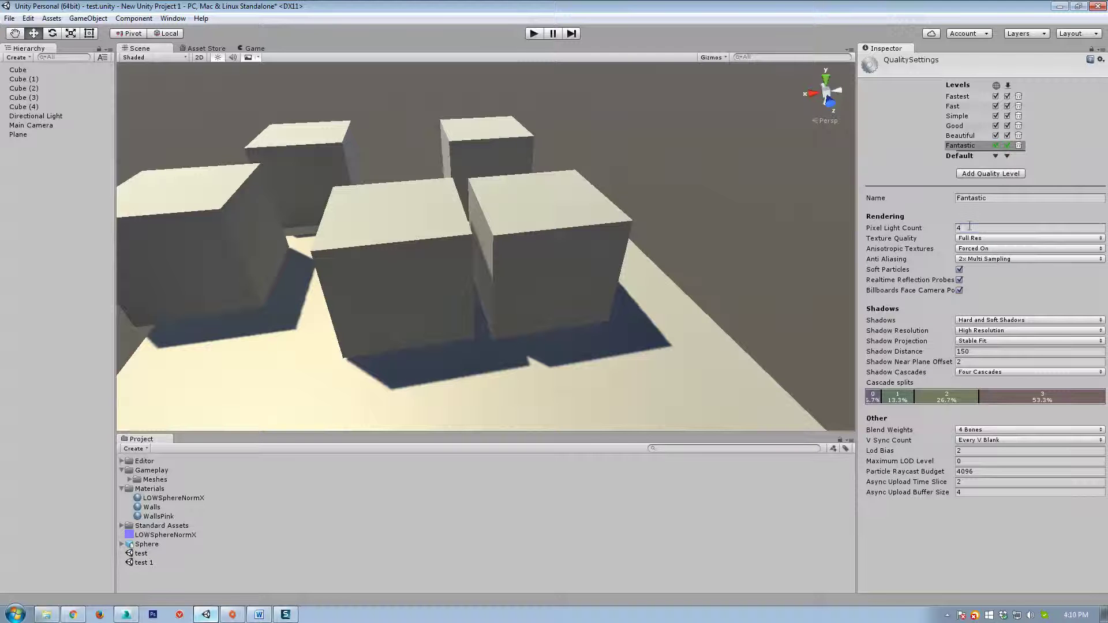
Step: Lock the Inspector so that it keeps showing the Quality settings
alt+drag(568, 307, 548, 287)
click(87, 18)
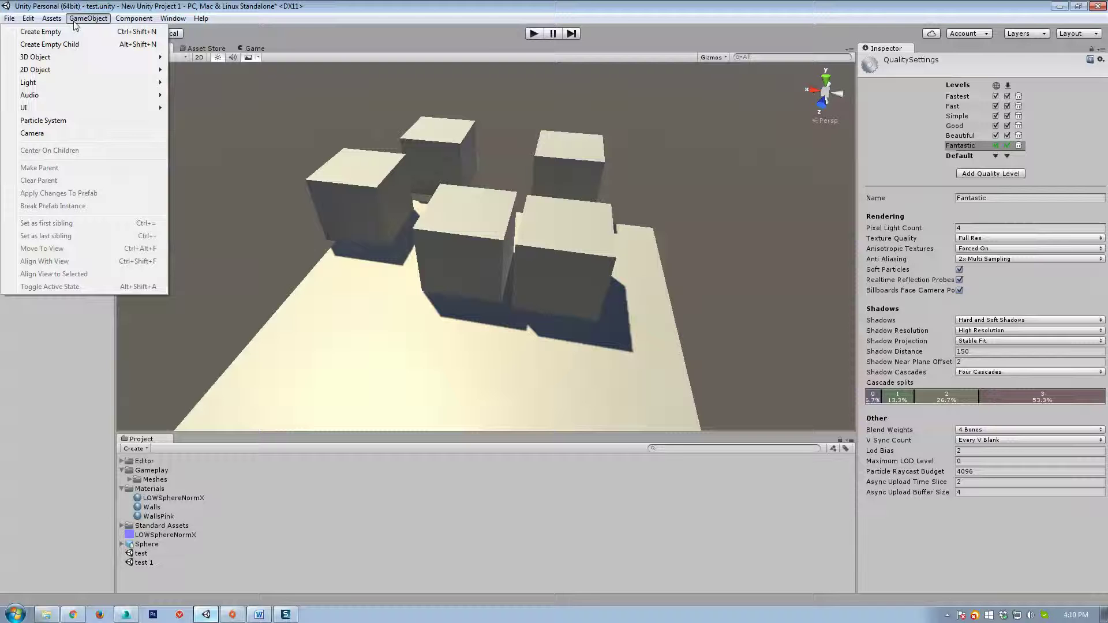
click(1091, 52)
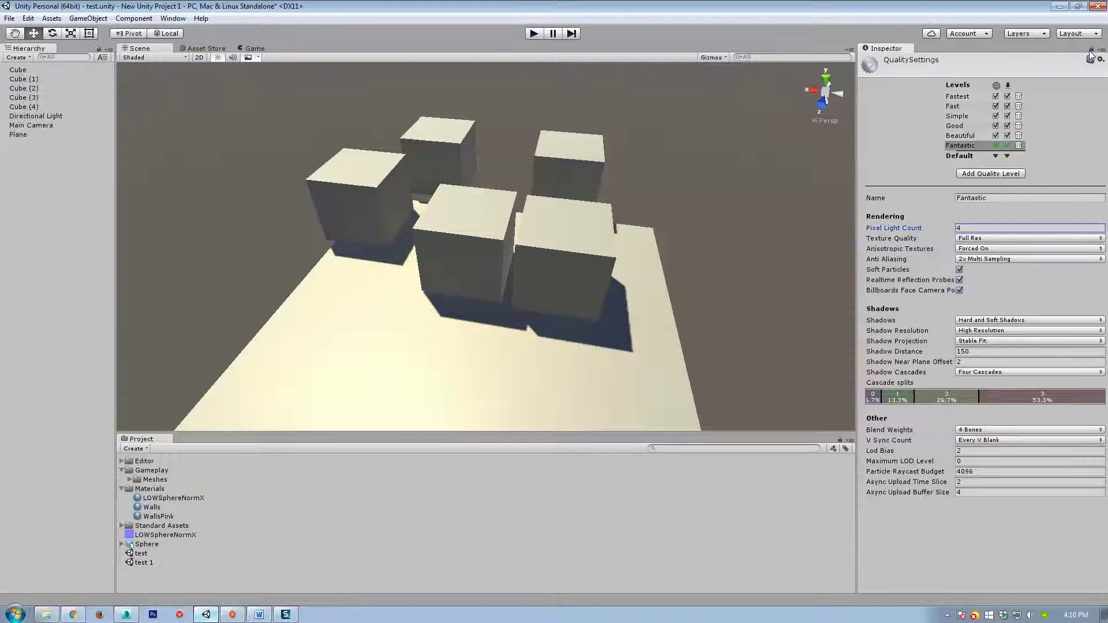
Step: Add a point light to the scene and move it in front of the outermost front cube
click(27, 18)
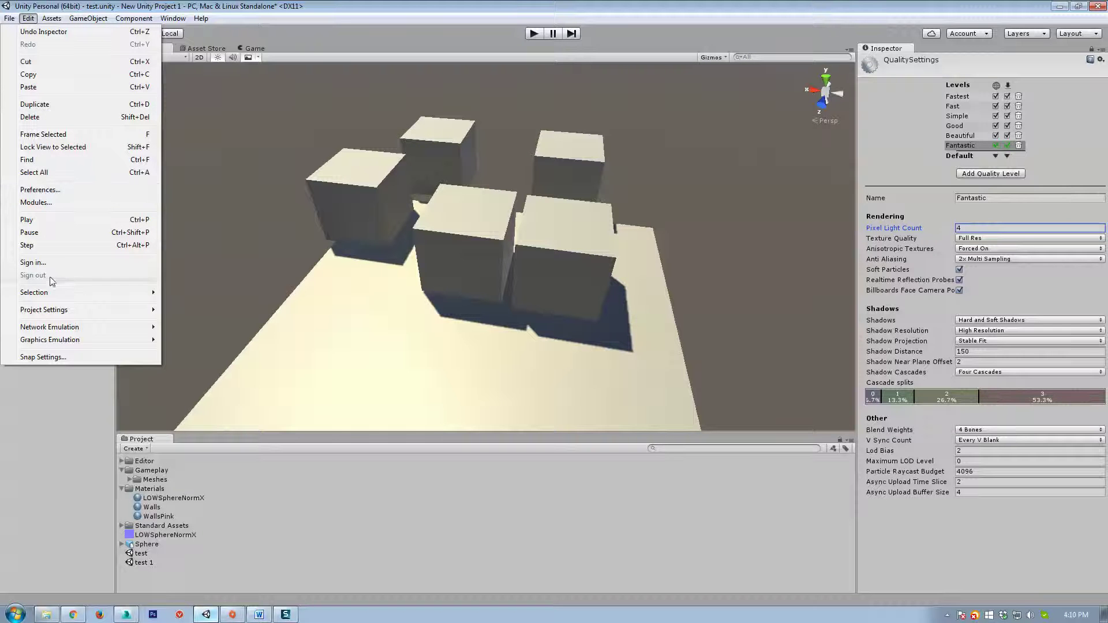
mouse_move(93, 19)
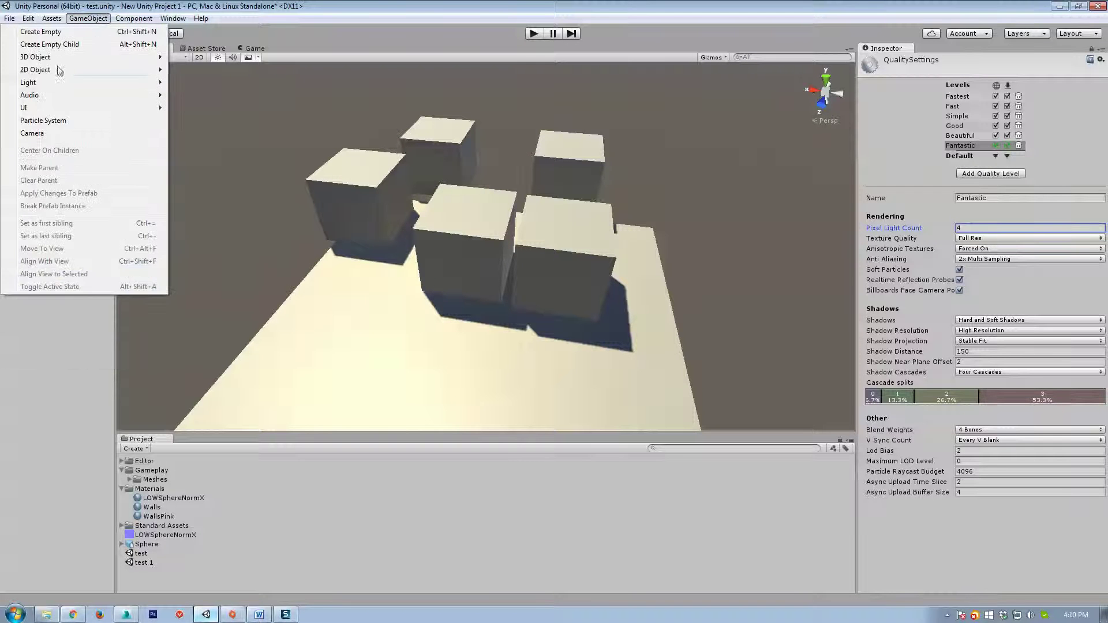
mouse_move(50, 82)
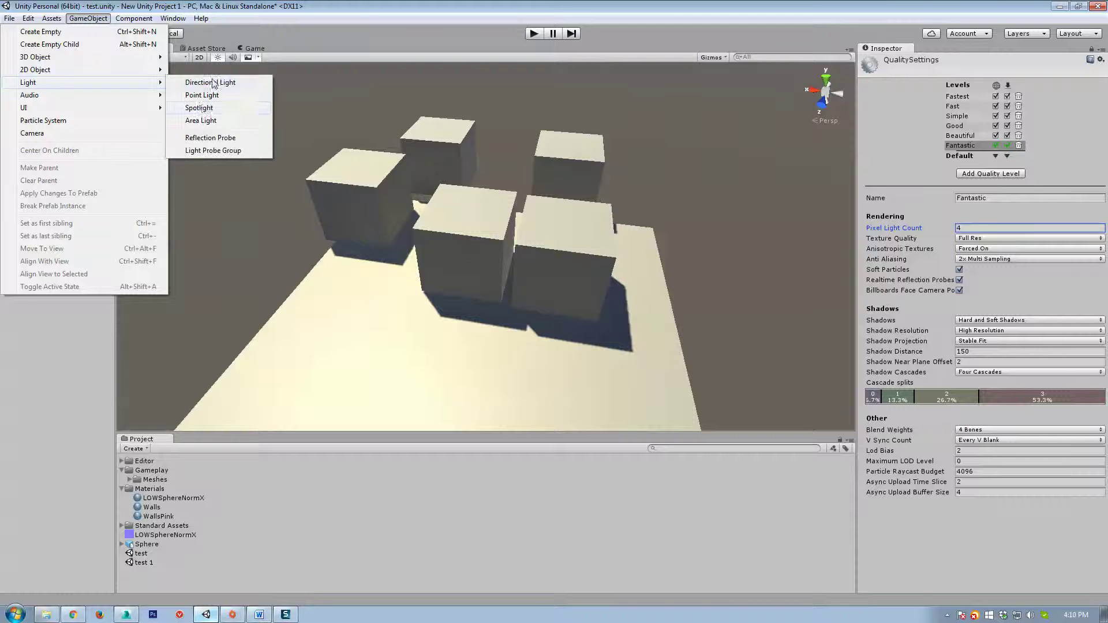
click(203, 108)
click(134, 18)
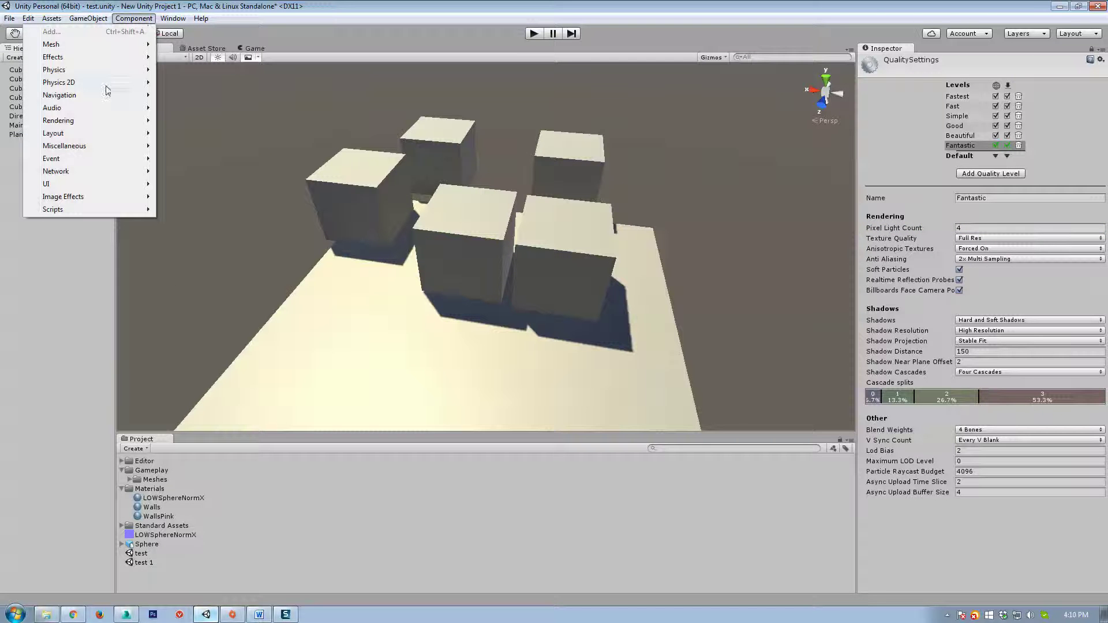
mouse_move(88, 18)
mouse_move(74, 86)
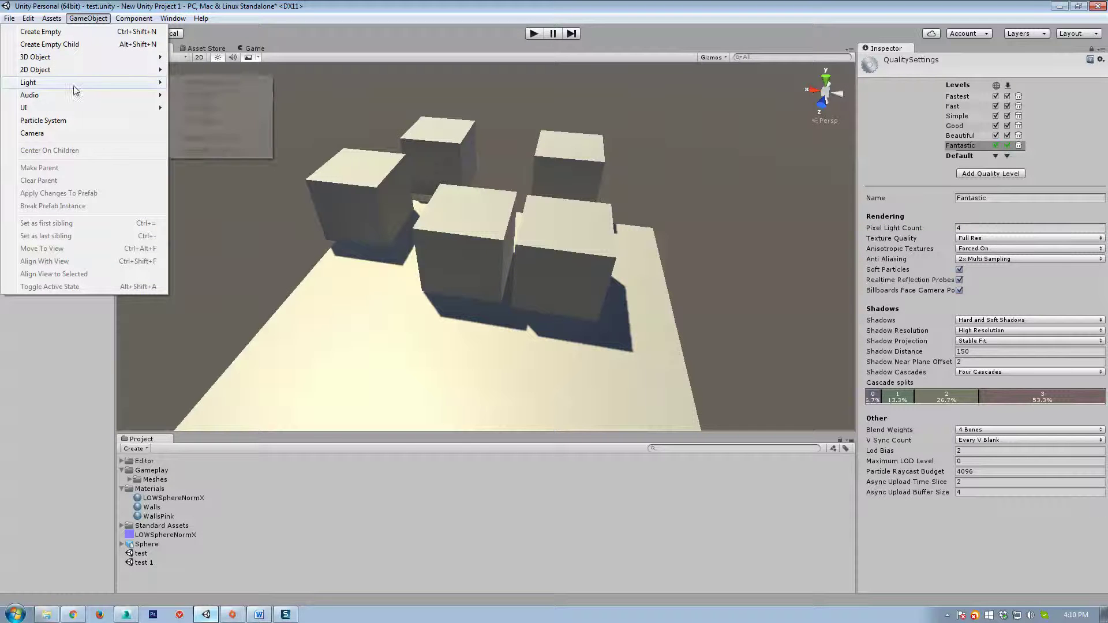
click(208, 96)
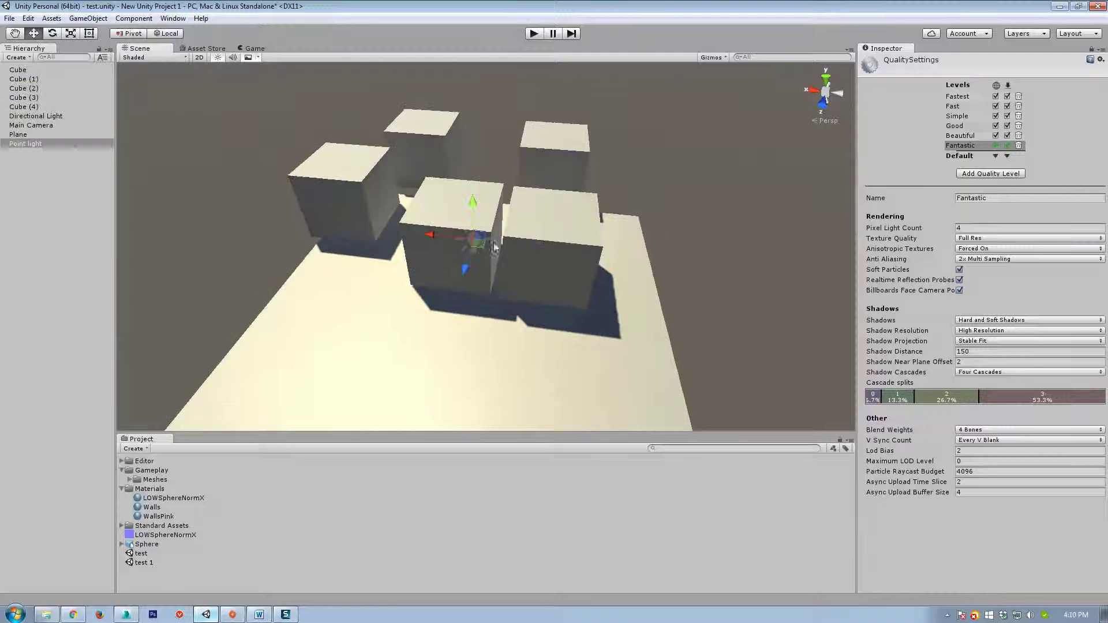
drag(494, 247, 334, 228)
right_drag(363, 234, 428, 237)
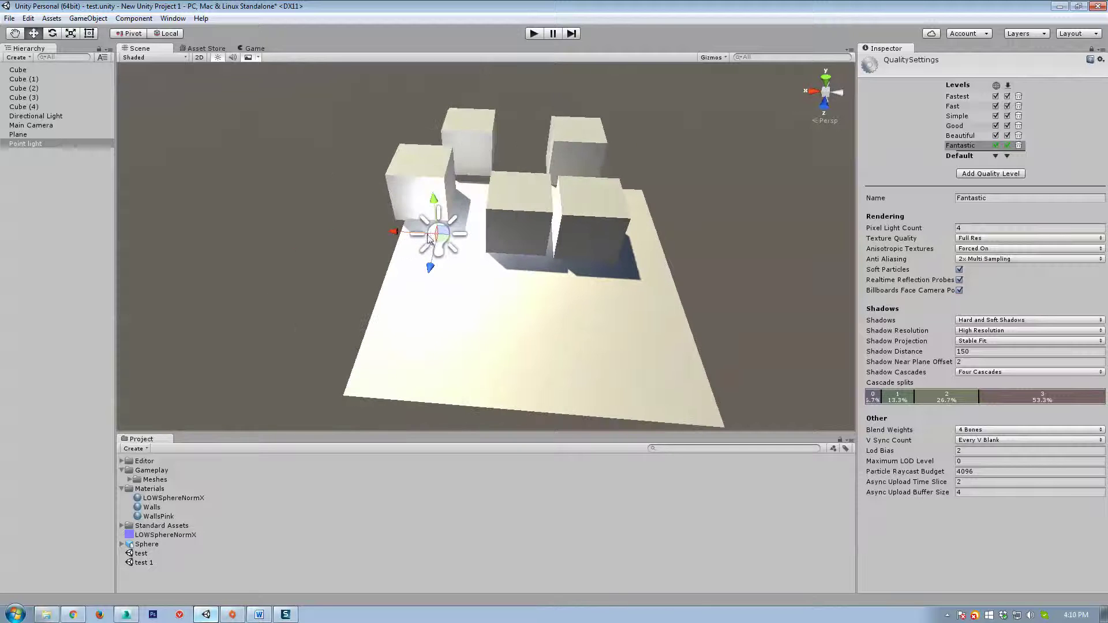
Step: Duplicate the point light twice, spread the copies around the cubes, and colour Point light (2) red with hex F71B1BFF
drag(429, 238, 610, 337)
key(ctrl+d)
key(ctrl+d)
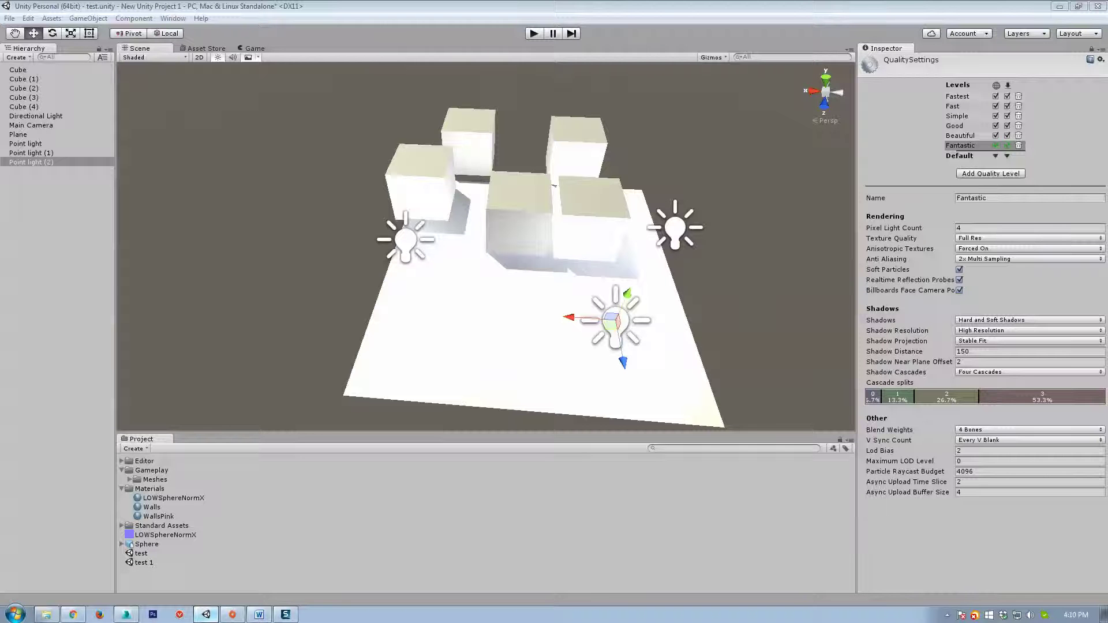
click(173, 193)
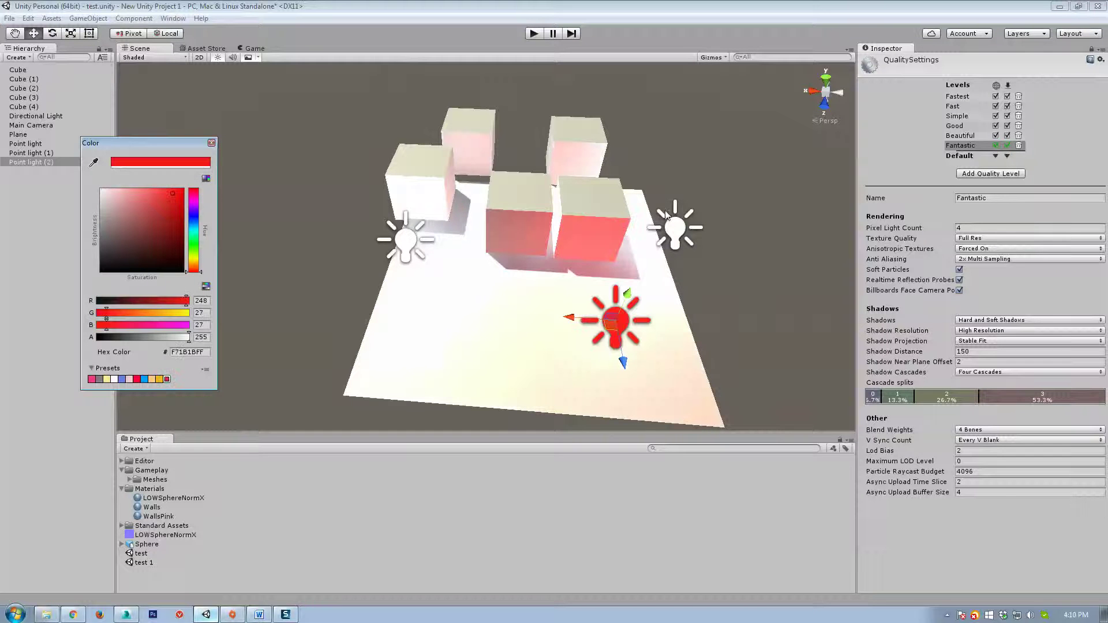
Step: Colour the original Point light blue with hex 2575E4FF
click(422, 264)
click(408, 246)
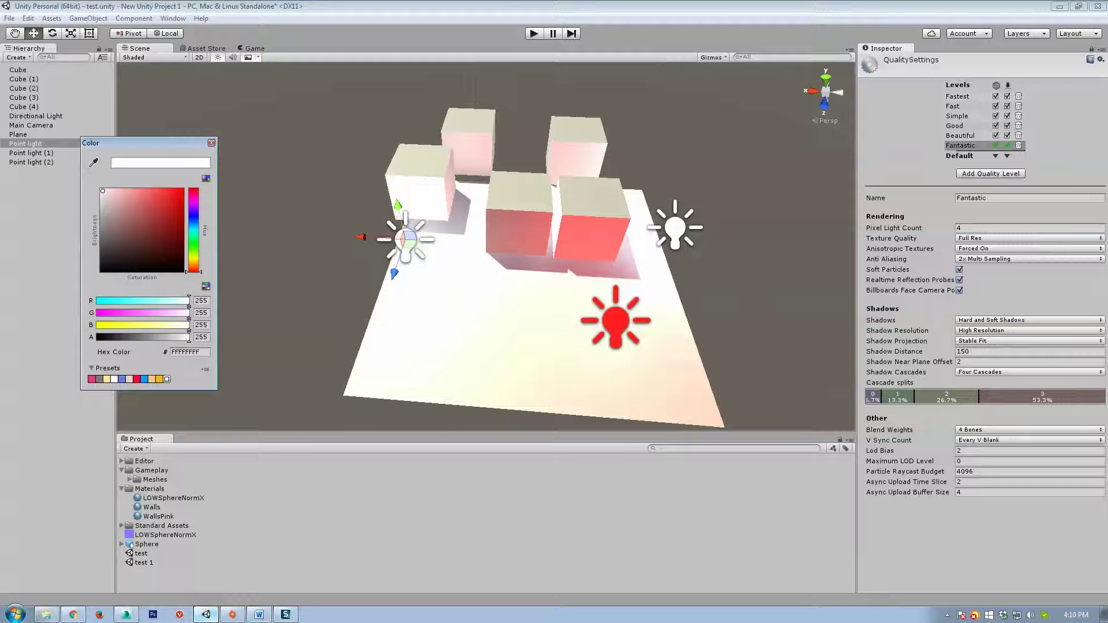
click(168, 198)
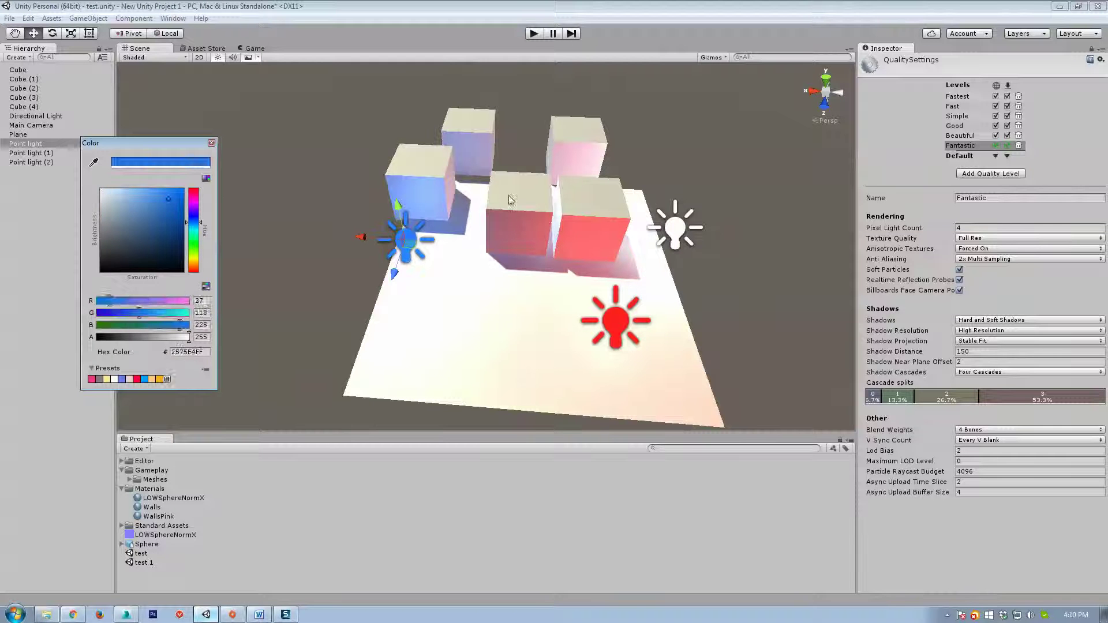
Step: Move Point light (1) slightly towards the back beside the cubes and colour it yellow with hex E6D70DFF
click(679, 229)
click(677, 231)
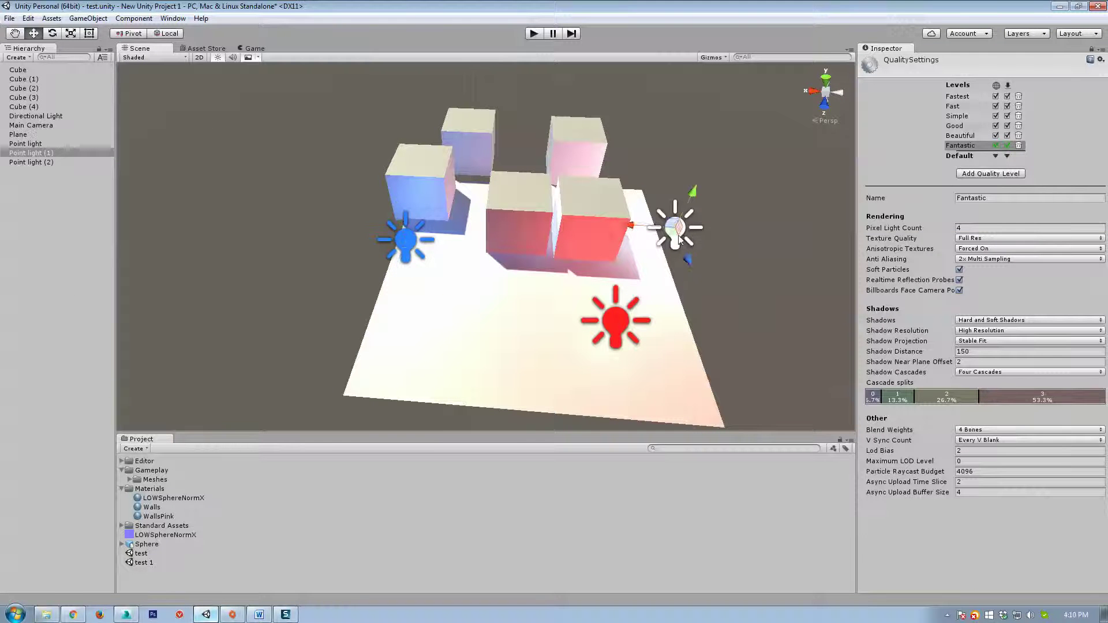
drag(679, 240, 673, 211)
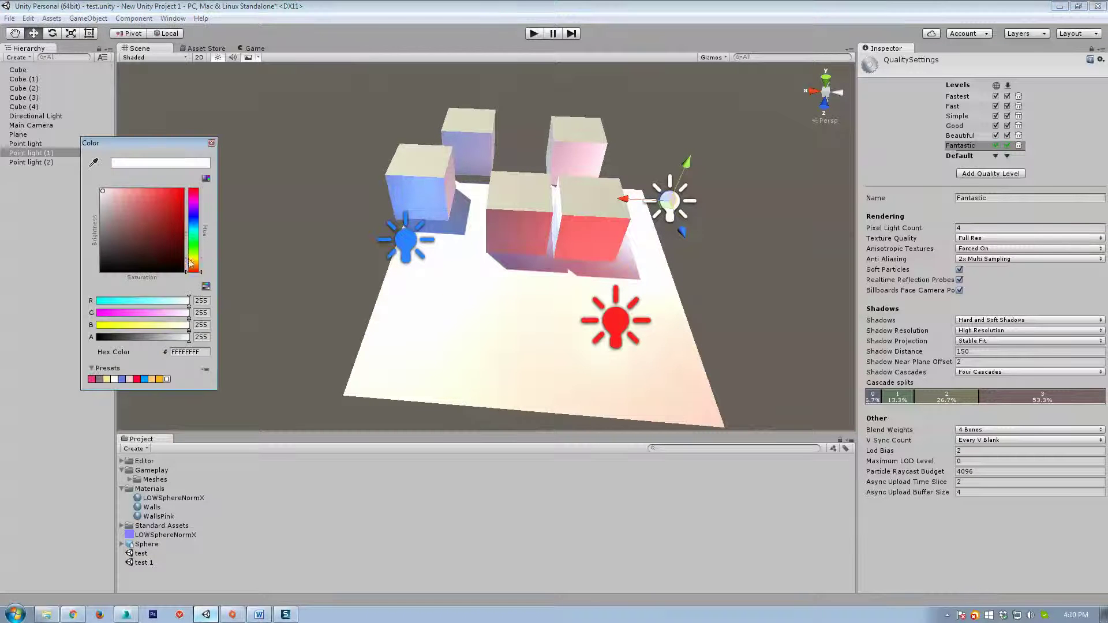
click(193, 259)
click(174, 197)
click(590, 211)
Step: Duplicate the yellow point light, place the copy above the cubes, and colour it green with hex 1DEA1EFF
right_drag(671, 231, 654, 227)
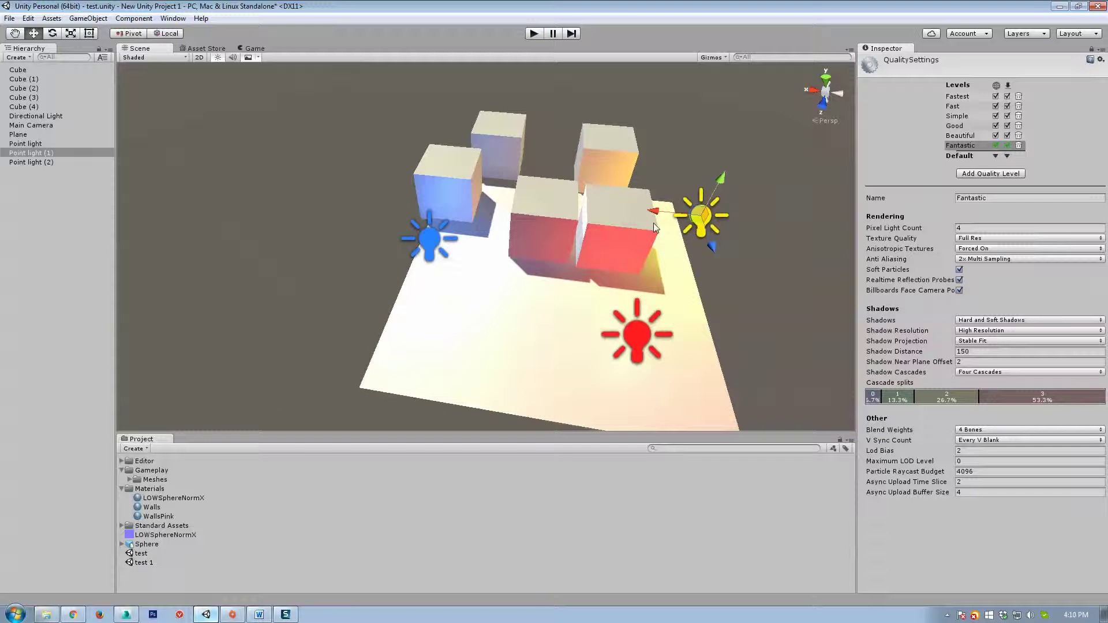
key(ctrl+d)
drag(700, 218, 573, 135)
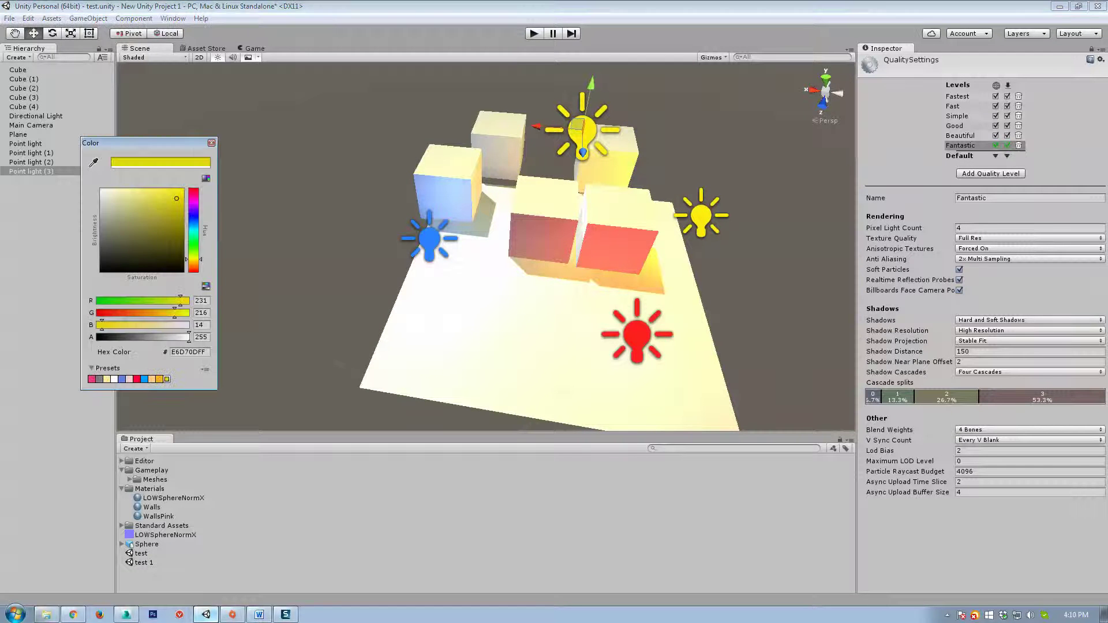
click(194, 245)
click(172, 198)
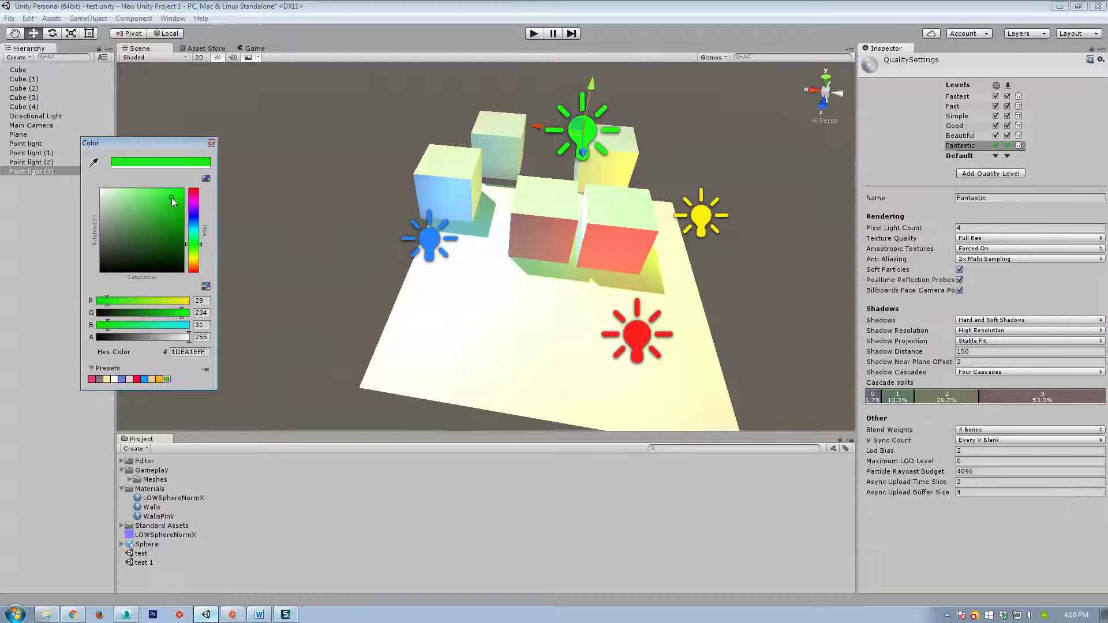
click(590, 84)
drag(592, 86, 584, 116)
Step: Duplicate the green point light, place the copy low between the front and back cubes, and colour it magenta
alt+drag(670, 187, 340, 109)
drag(316, 147, 532, 287)
key(ctrl+d)
alt+drag(614, 253, 534, 223)
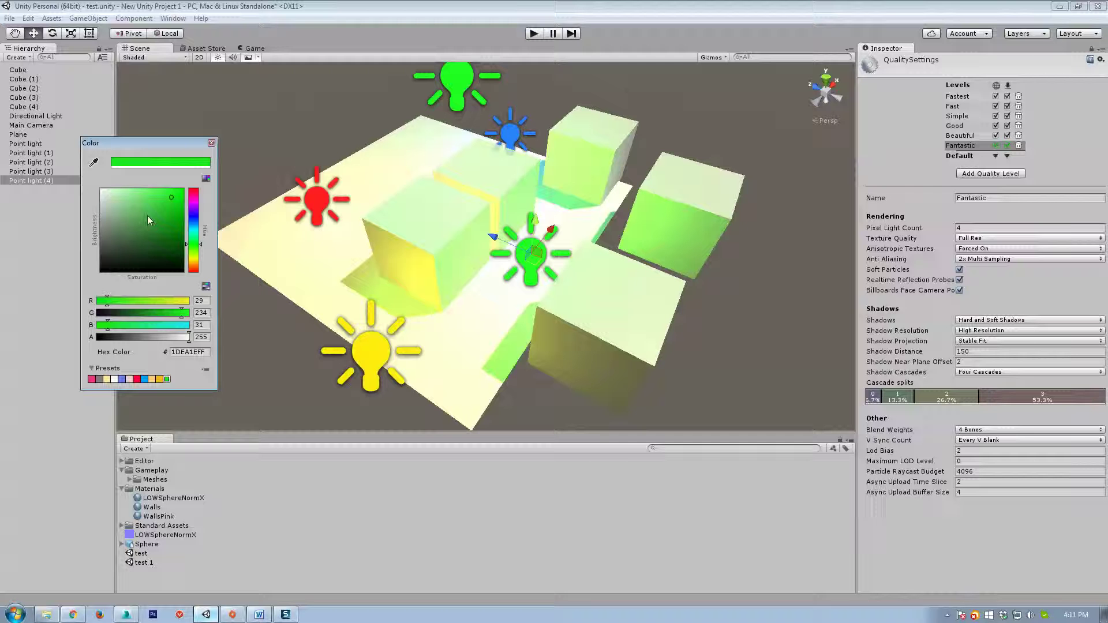
click(194, 201)
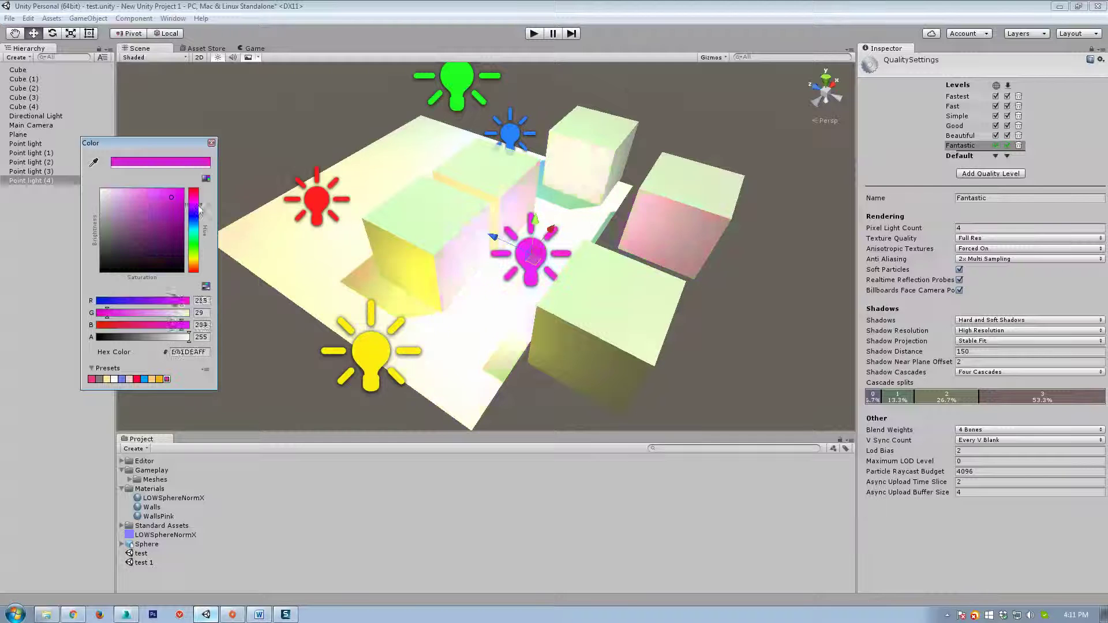
click(211, 143)
Step: Set the Fantastic level's Pixel Light Count to 1 and check the lighting on the cubes up close
alt+drag(316, 169, 727, 213)
alt+right_drag(669, 133, 756, 254)
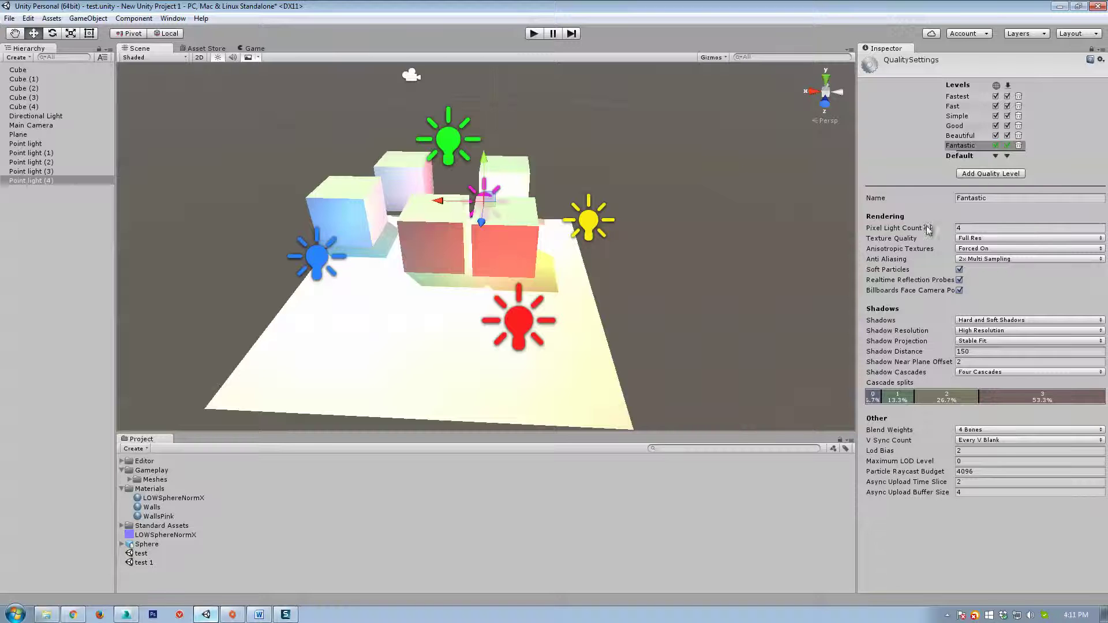
click(978, 228)
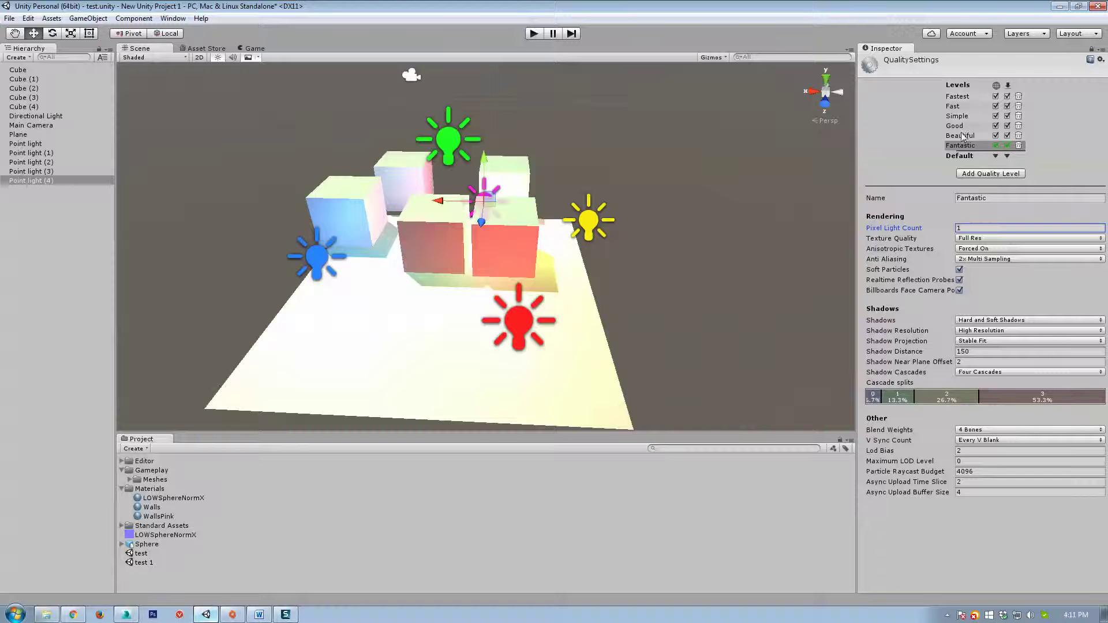
alt+drag(508, 251, 260, 263)
scroll(461, 262, up, 5)
click(461, 262)
alt+drag(462, 265, 744, 253)
Step: Open the Player project settings
click(28, 18)
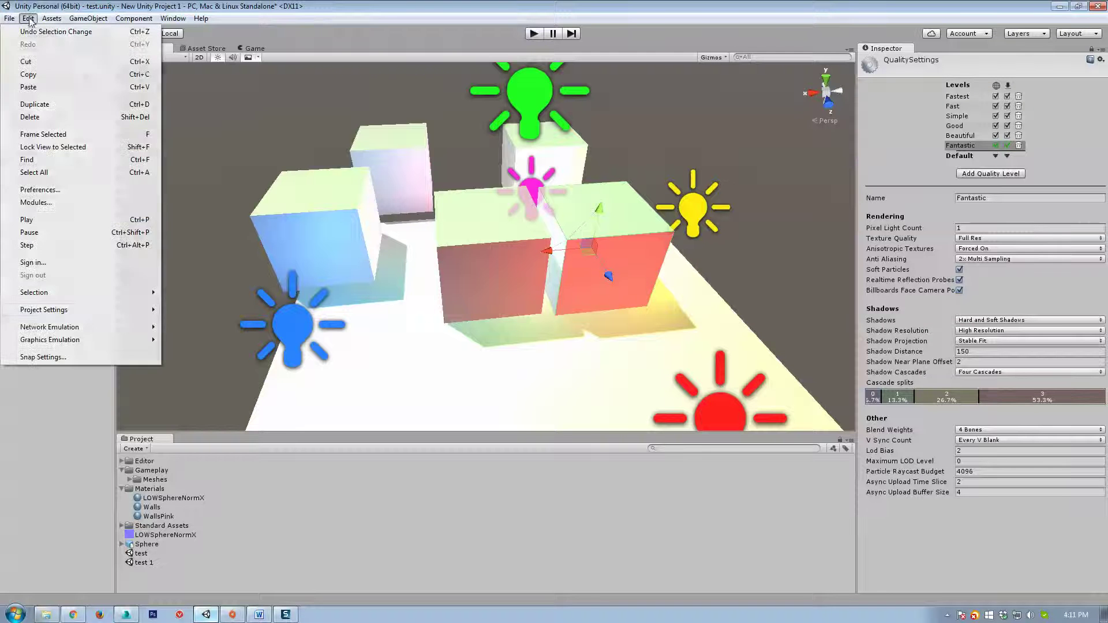
mouse_move(81, 310)
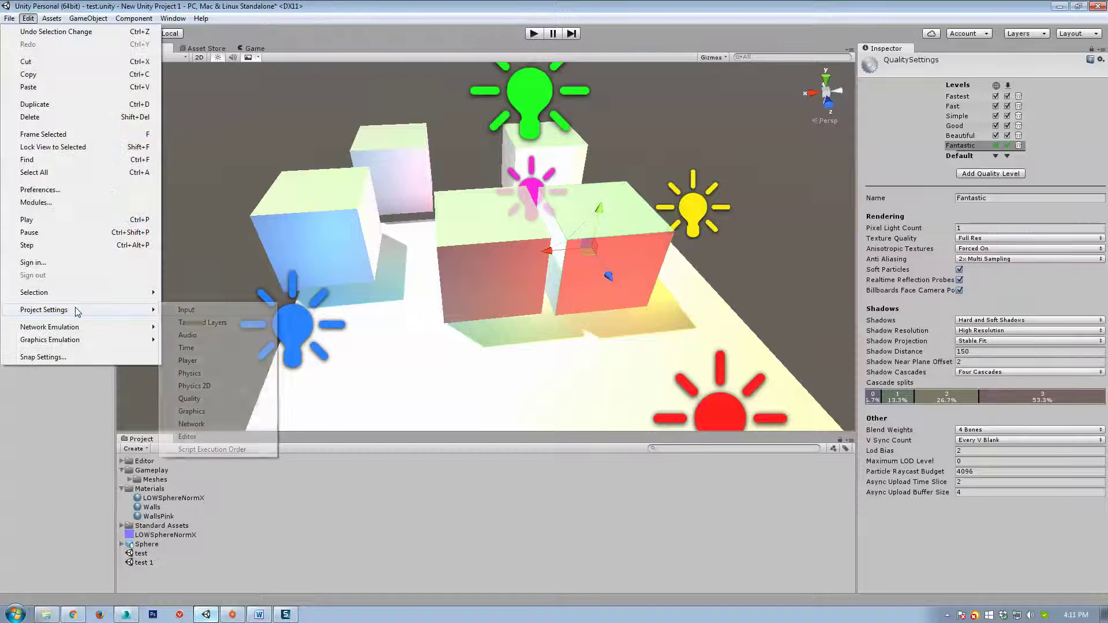
click(200, 361)
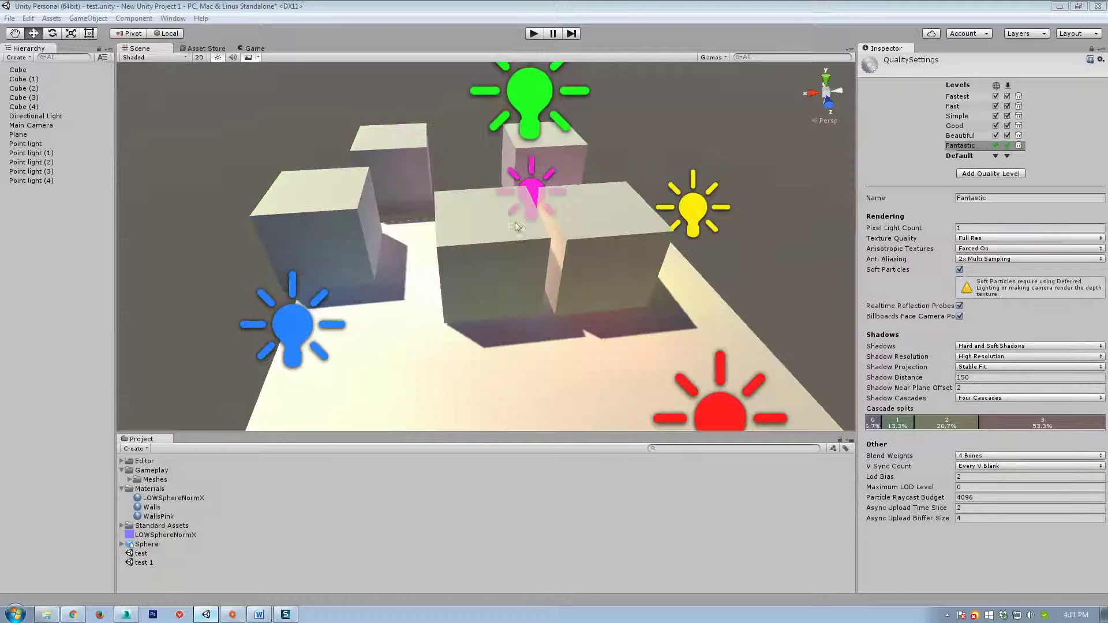
Step: Examine from several angles how the coloured point lights affect the cubes with a Pixel Light Count of 1
alt+drag(518, 225, 783, 184)
key(w)
right_drag(783, 184, 592, 231)
key(d)
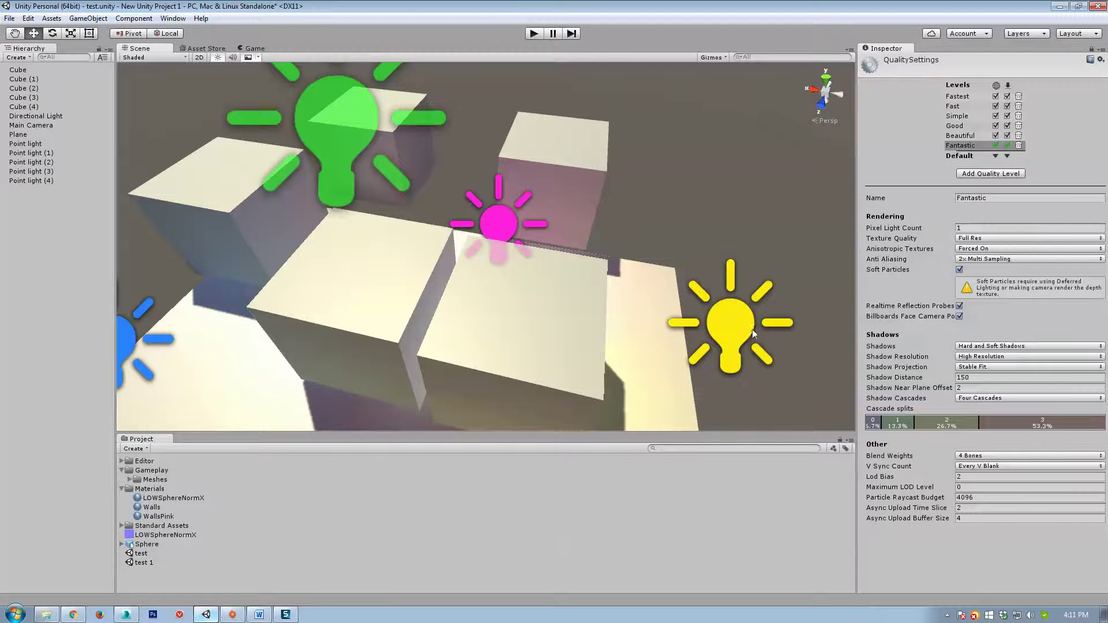
alt+drag(753, 333, 549, 281)
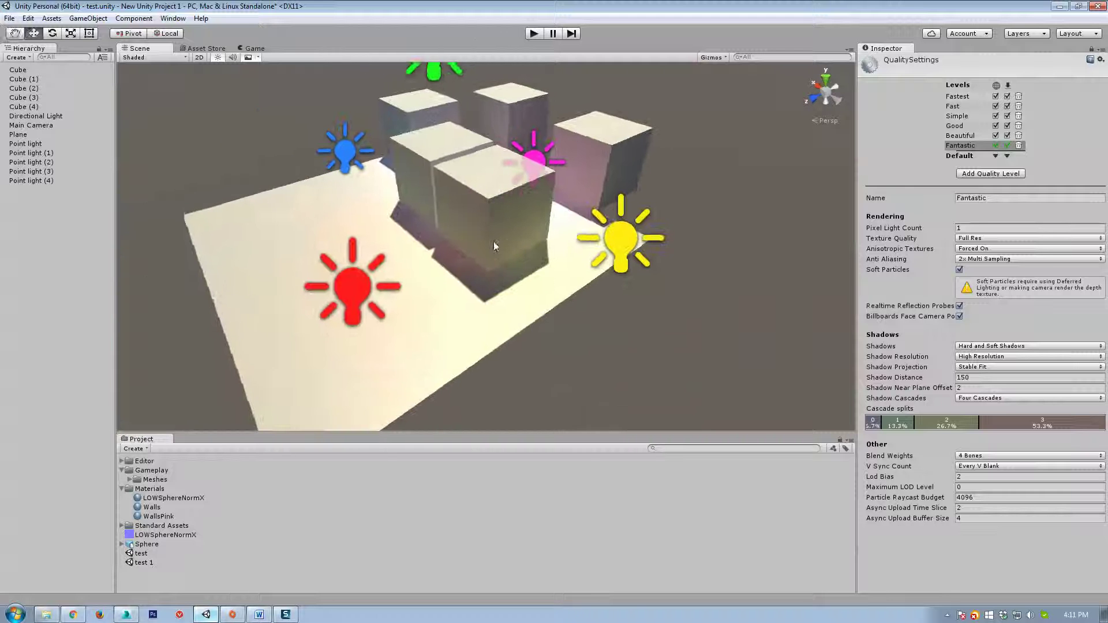
right_drag(608, 289, 637, 330)
key(w)
key(d)
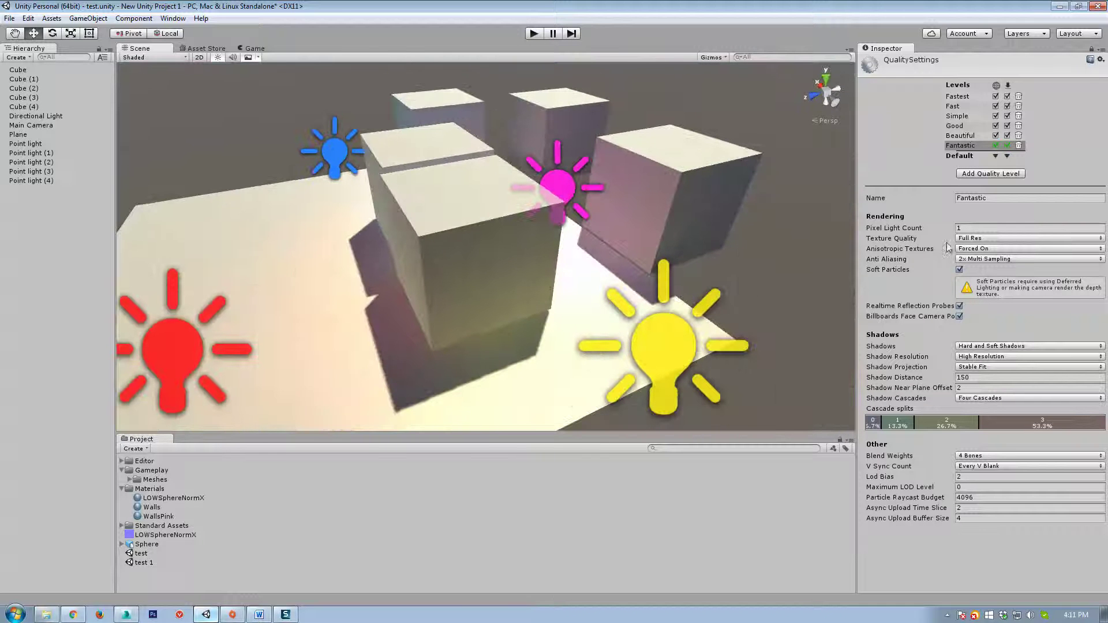
Step: Set the Pixel Light Count to 78 and check how the point lights fall on the cubes
click(988, 228)
text(78)
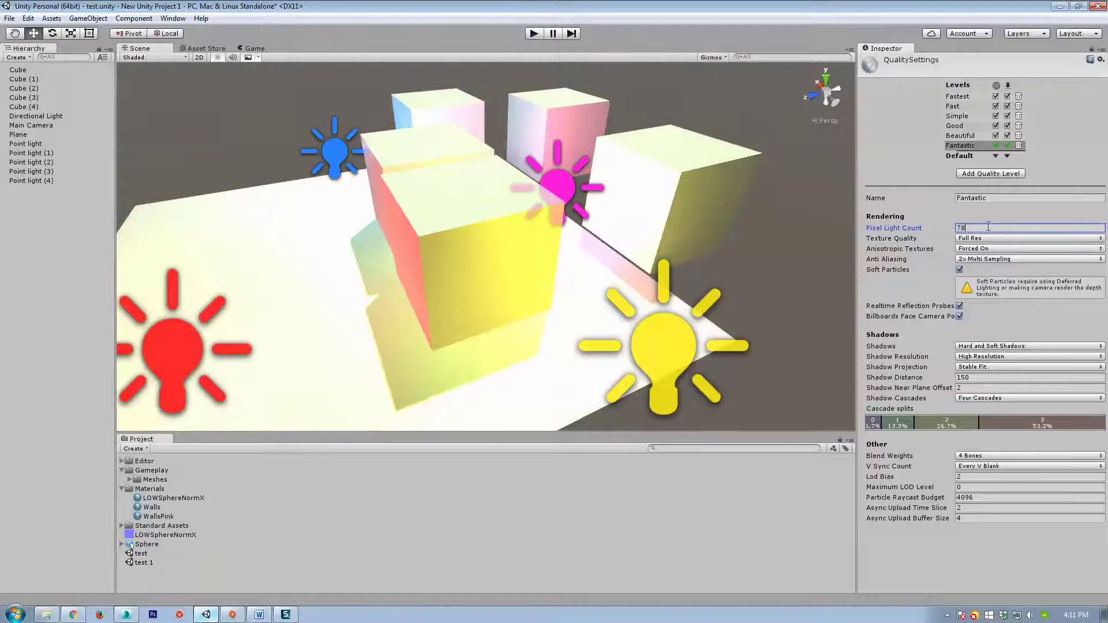
alt+drag(274, 214, 938, 245)
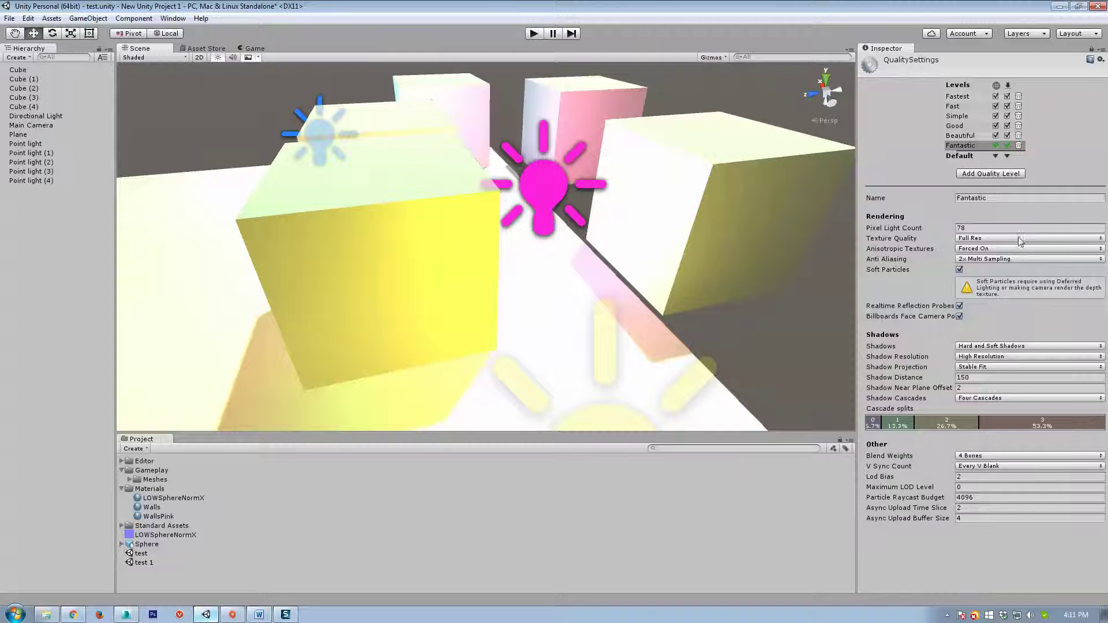
click(954, 230)
scroll(547, 248, down, 5)
mouse_move(586, 231)
alt+mouse_down()
mouse_move(546, 248)
mouse_move(578, 237)
alt+mouse_up()
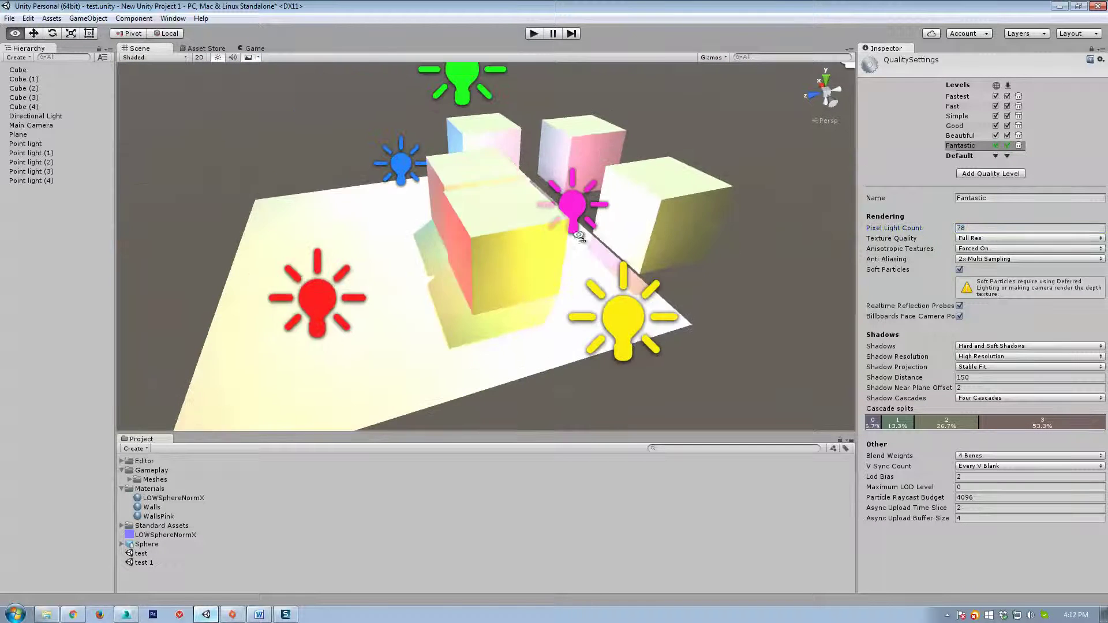
Step: Reduce the Pixel Light Count to 2 and inspect the lighting around the yellow and magenta point lights
click(993, 228)
text(2)
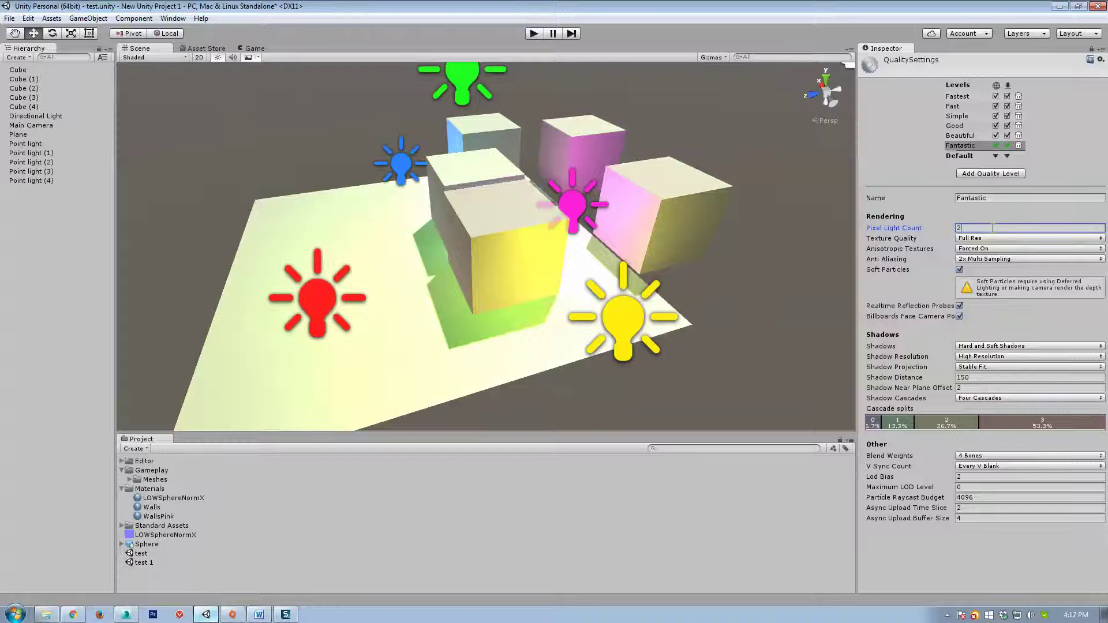
alt+drag(583, 262, 470, 215)
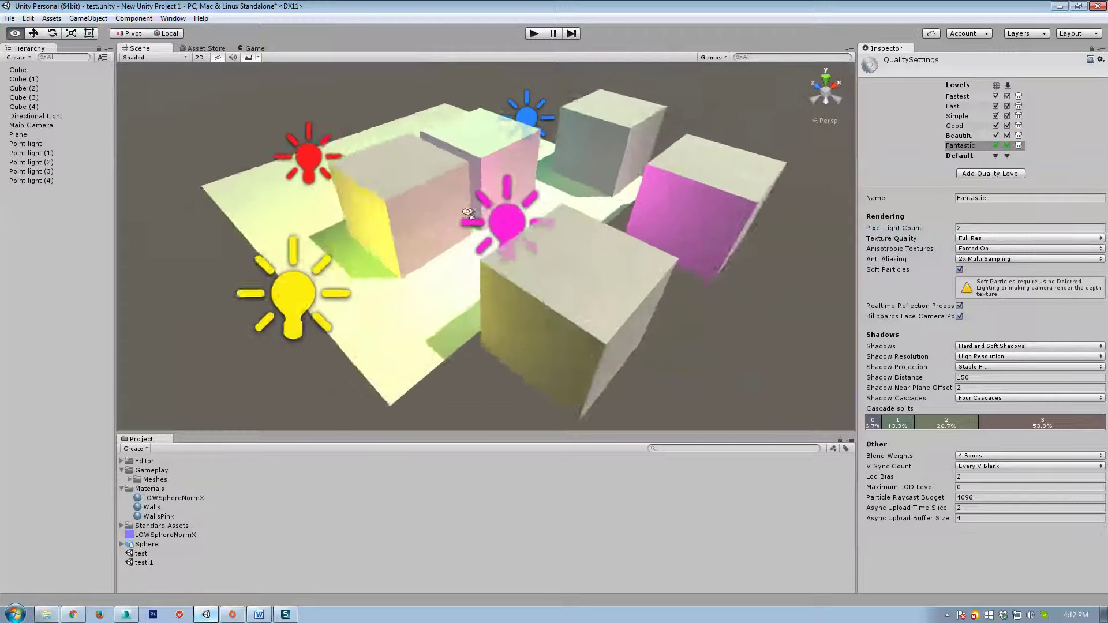
right_drag(469, 215, 461, 211)
key(w)
alt+drag(461, 211, 390, 281)
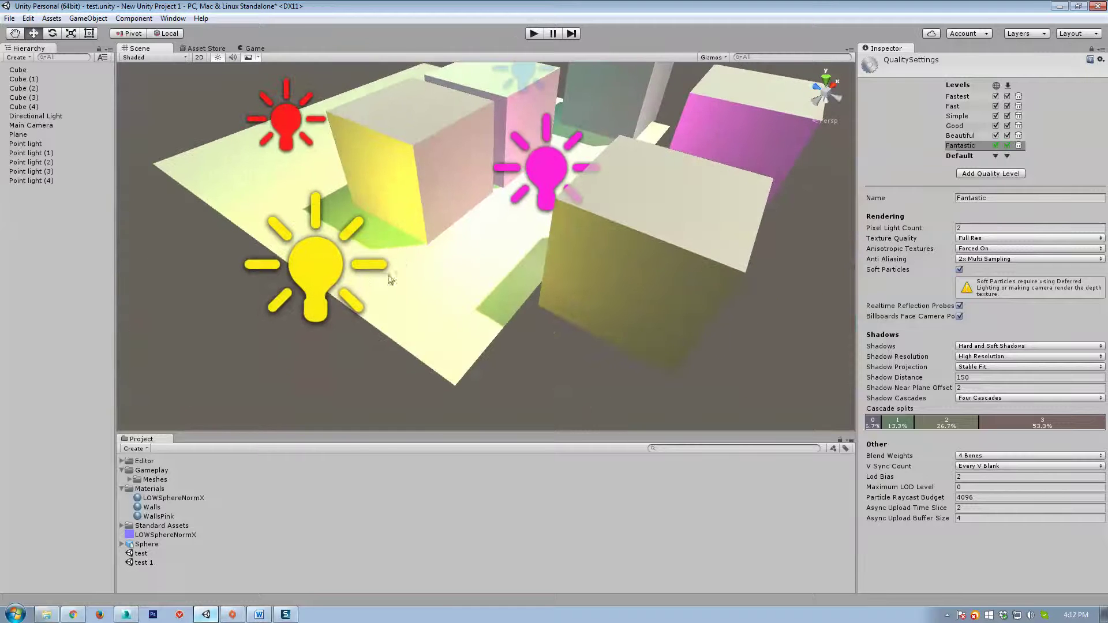
Step: Move the yellow Point light (1) around beyond the plane's corner to test its effect on the nearest cube
alt+drag(402, 203, 582, 353)
click(545, 294)
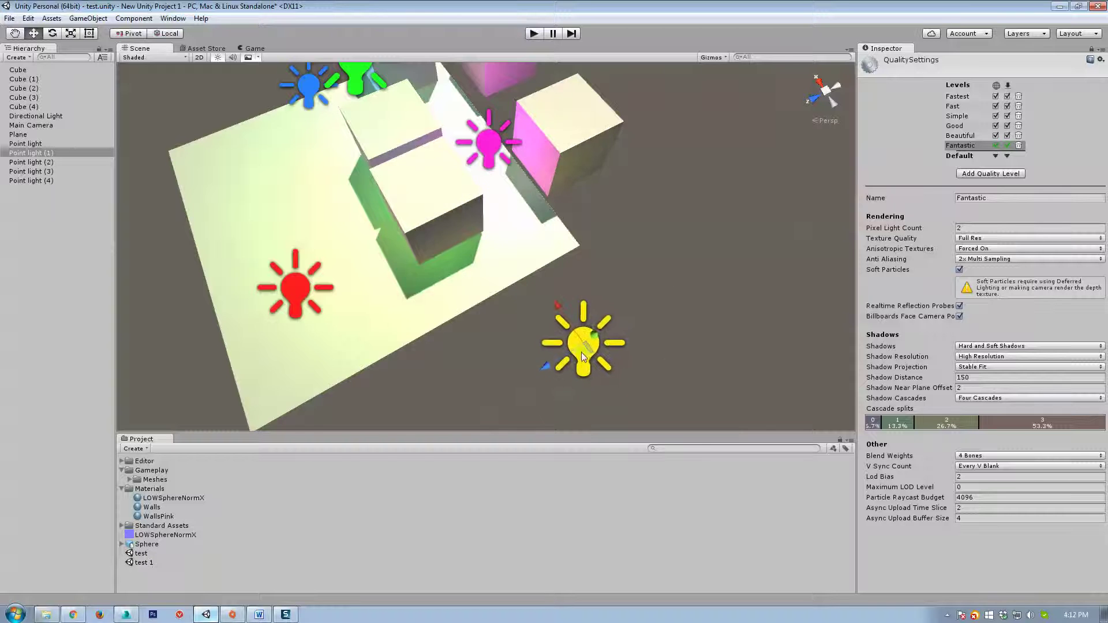
alt+drag(693, 321, 480, 258)
drag(397, 336, 714, 201)
scroll(627, 228, up, 5)
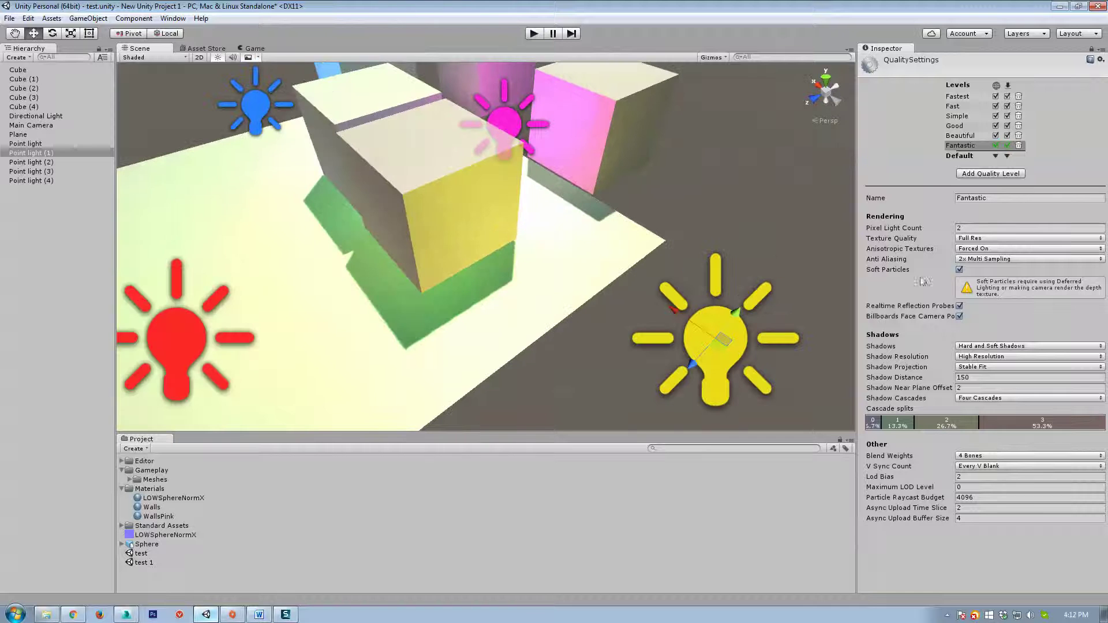
Step: Set the Fantastic level's Pixel Light Count to 6
click(977, 229)
text(6)
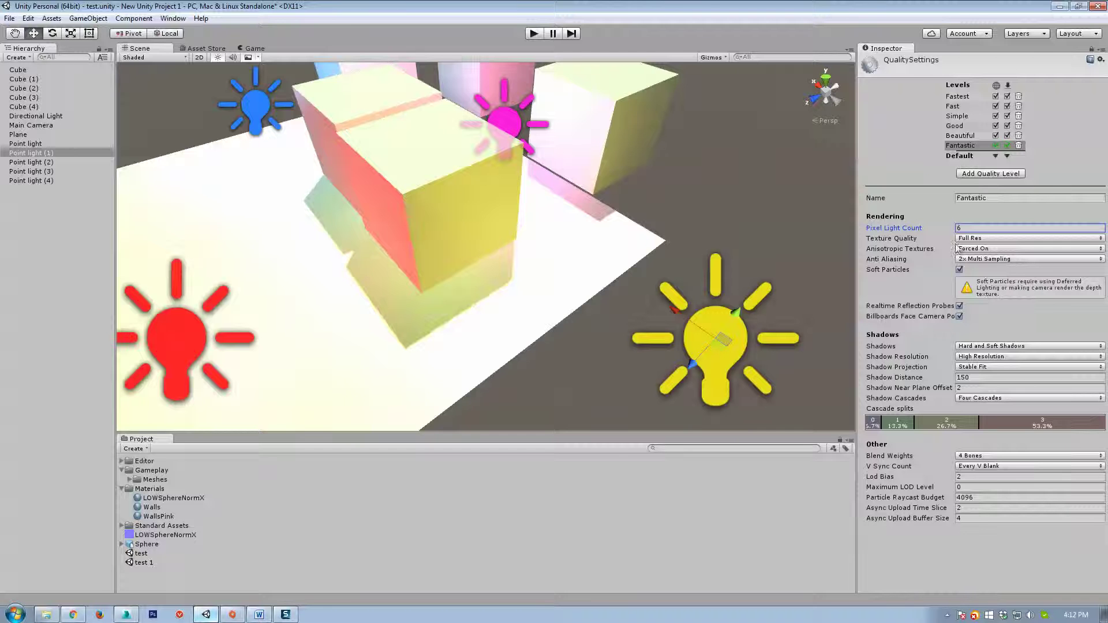
alt+drag(638, 280, 693, 266)
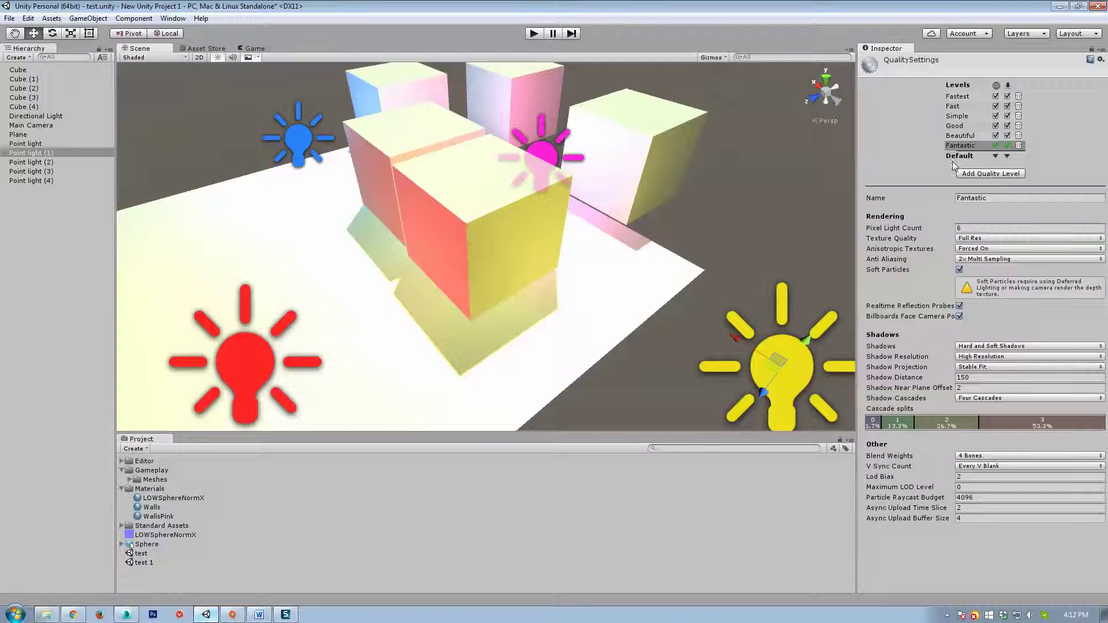
Step: Compare the Fastest quality level with Fantastic in the scene, ending on Fantastic
click(959, 97)
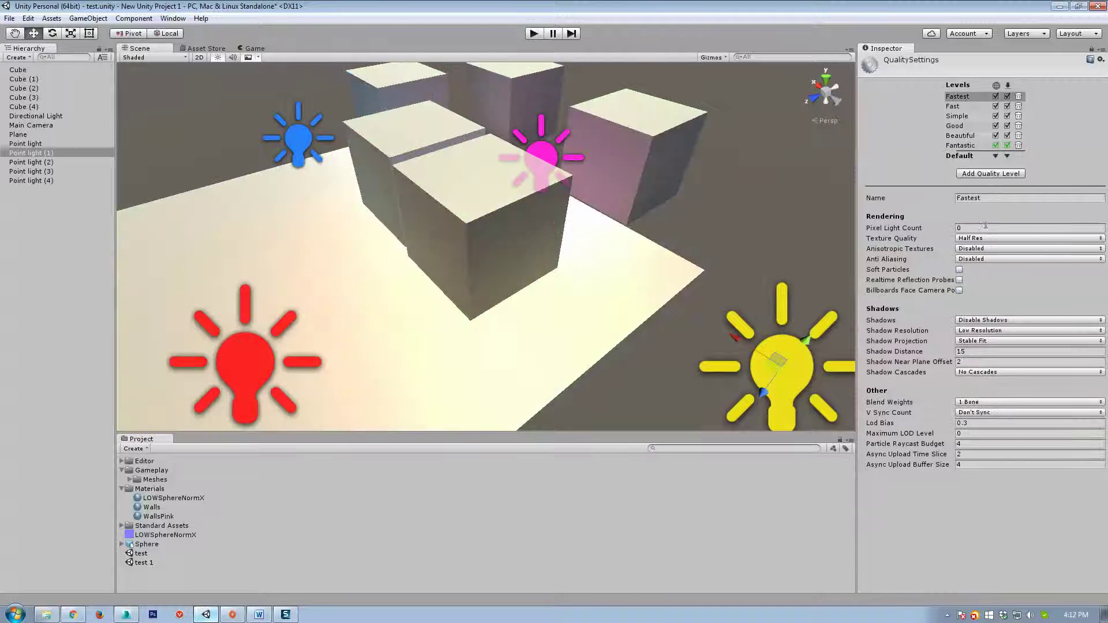
click(963, 146)
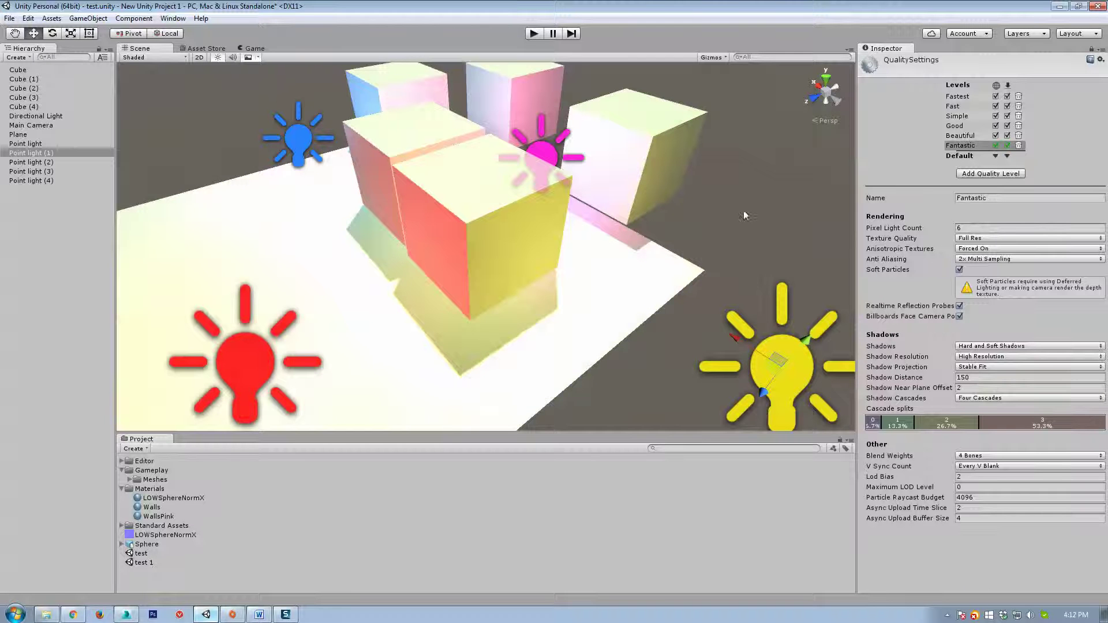
alt+drag(575, 266, 821, 283)
scroll(785, 288, down, 3)
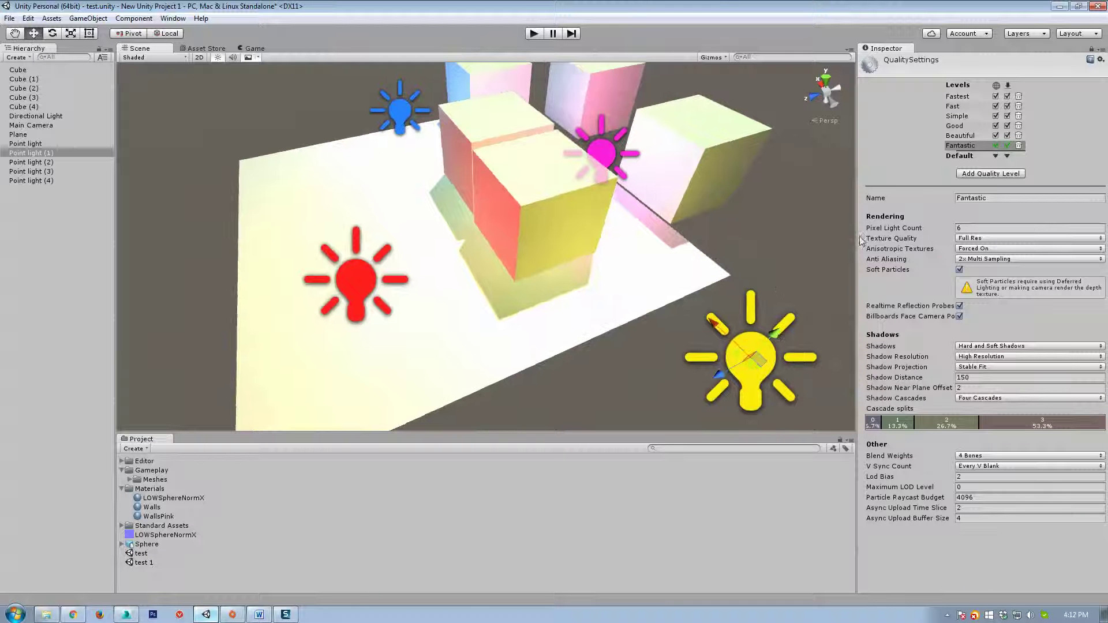
Step: Review the available Texture Quality and Anisotropic Textures options, keeping Full Res and Forced On
click(975, 239)
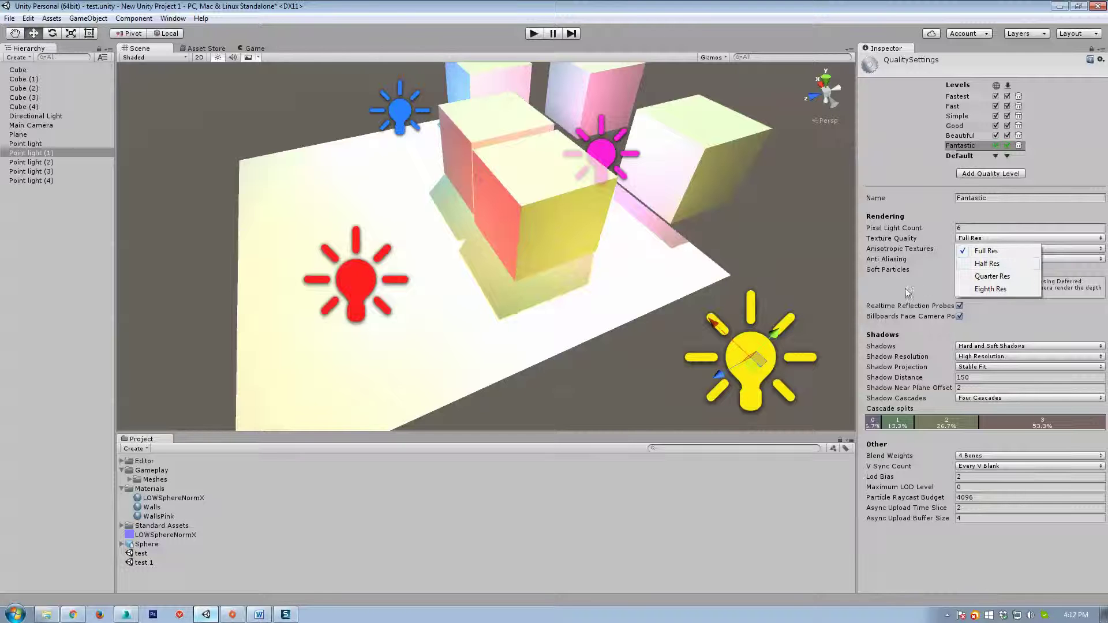
click(904, 249)
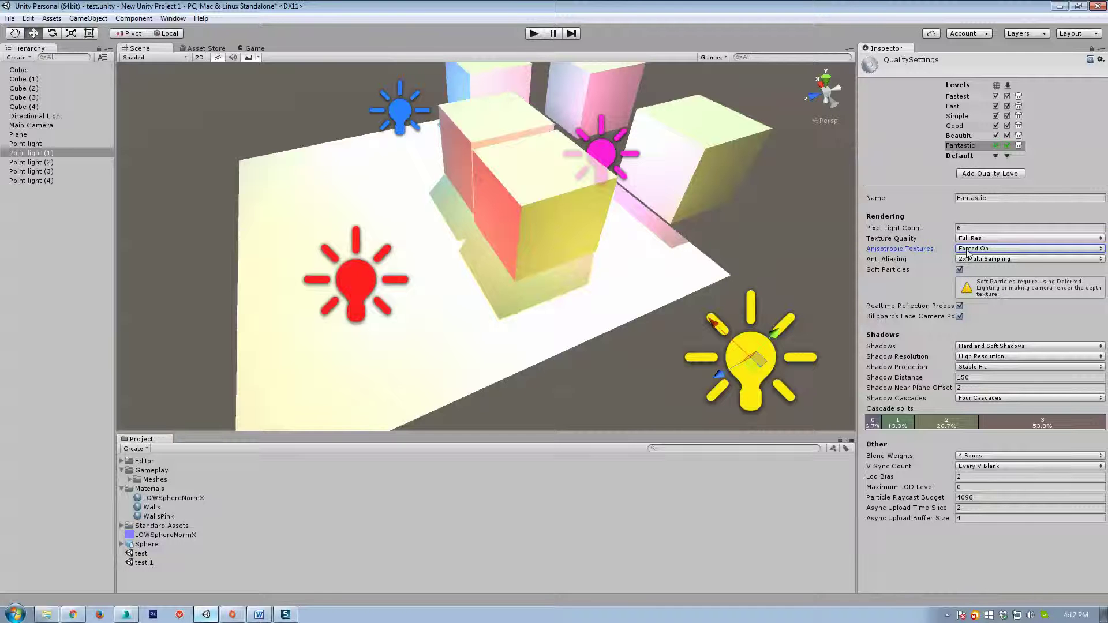
click(967, 251)
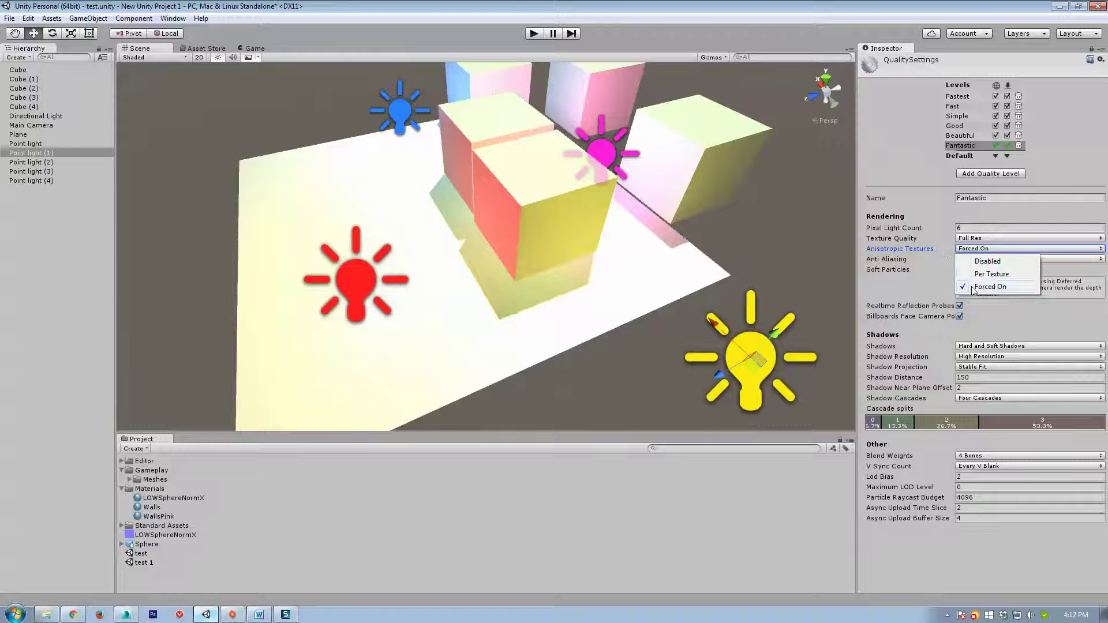
click(1041, 318)
Step: Disable Billboards Face Camera Position and set Anti Aliasing to 8x Multi Sampling for the Fantastic level
click(959, 316)
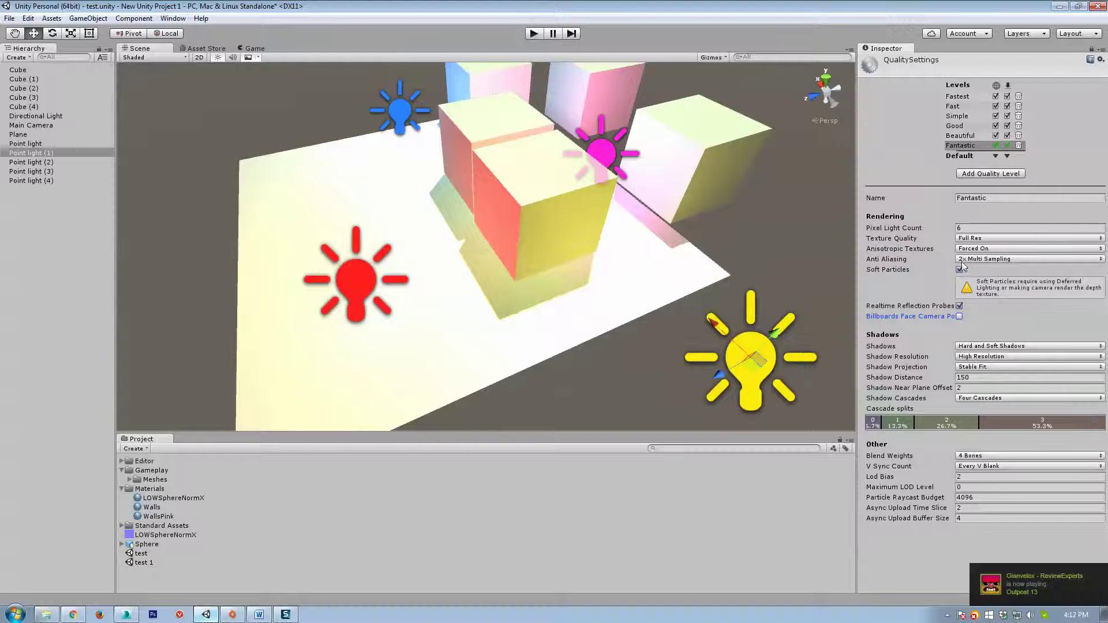
click(969, 259)
click(991, 311)
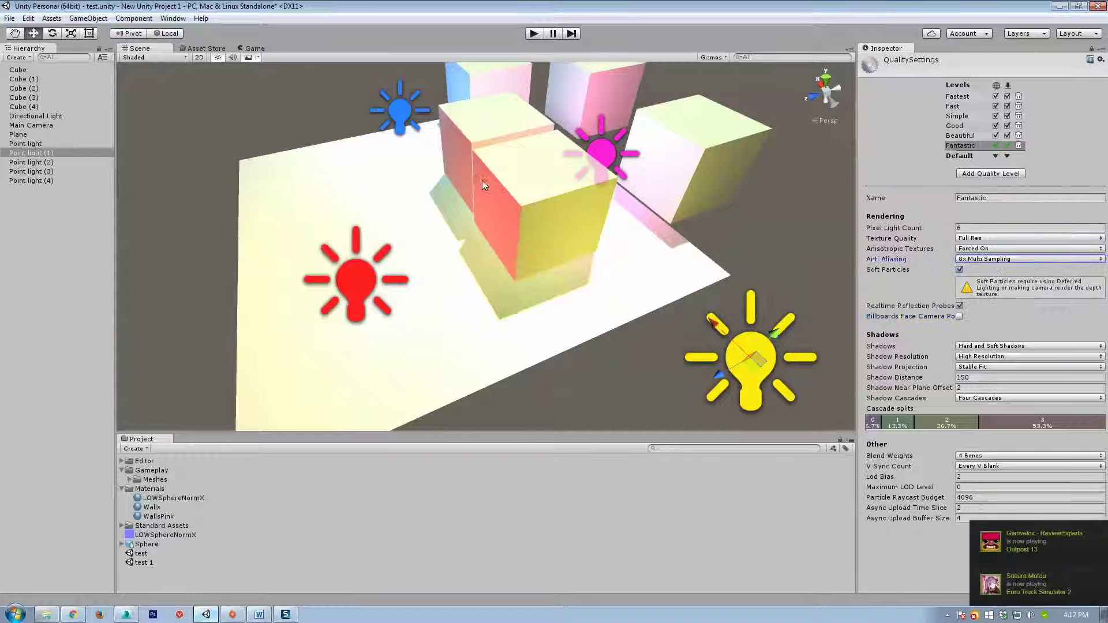
Step: Compare Anti Aliasing disabled and at 4x on the cube edges, ending on 2x Multi Sampling for the Fantastic level
right_drag(561, 211, 586, 186)
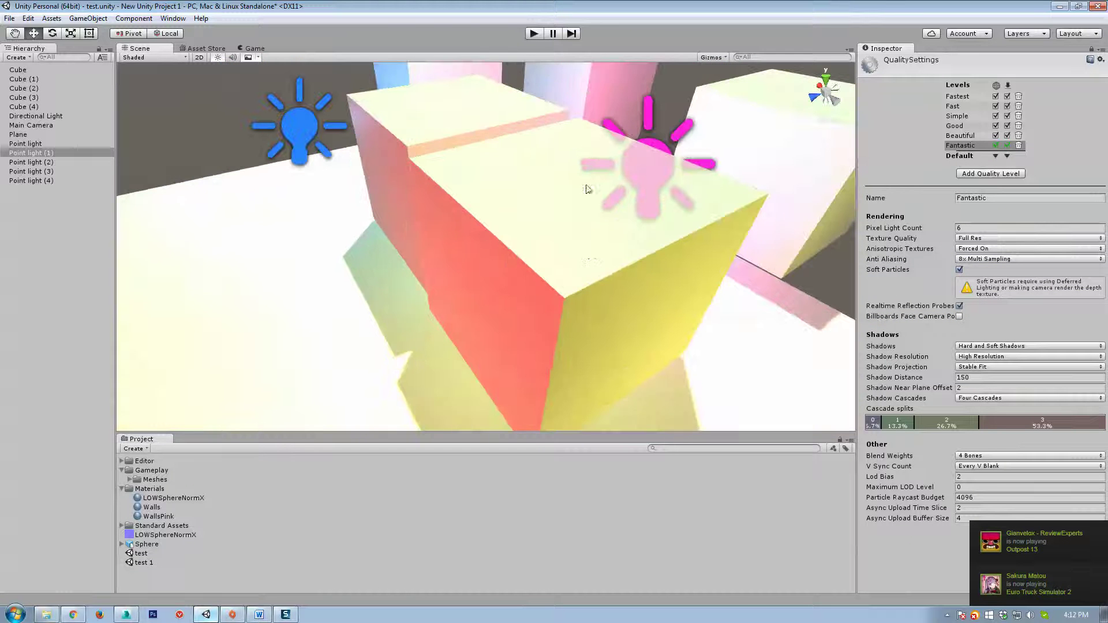
click(1059, 259)
click(981, 272)
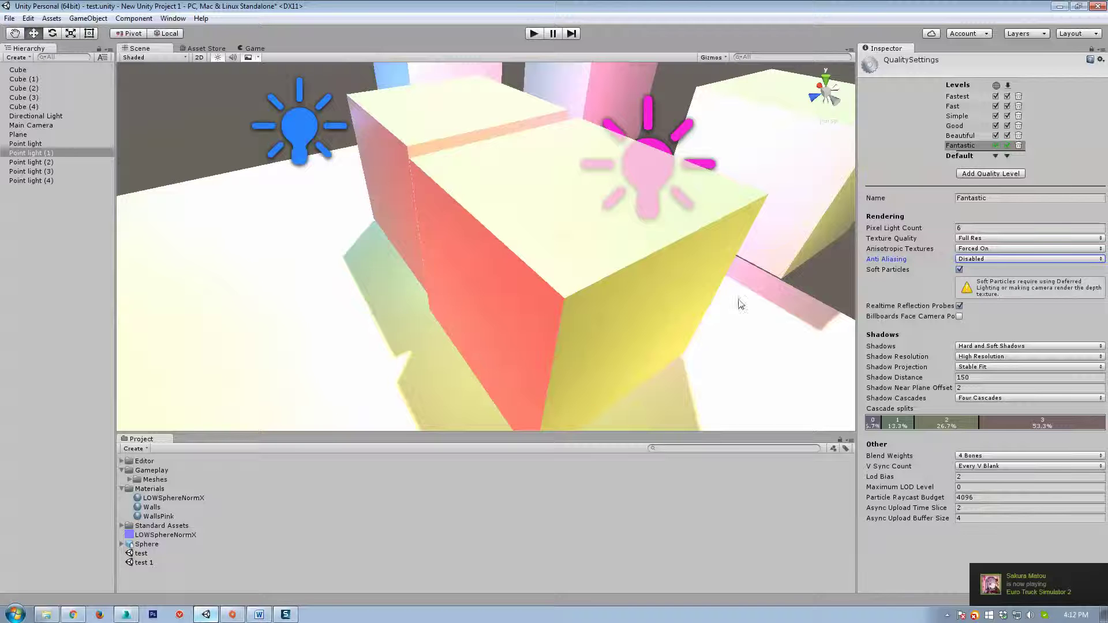
click(981, 259)
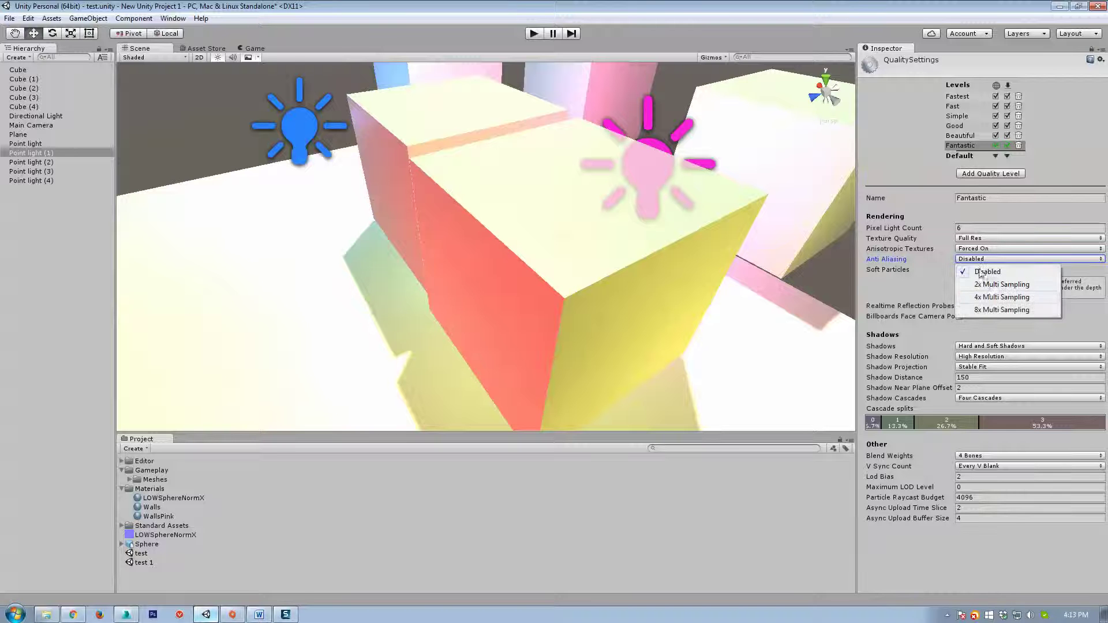
click(988, 297)
click(983, 259)
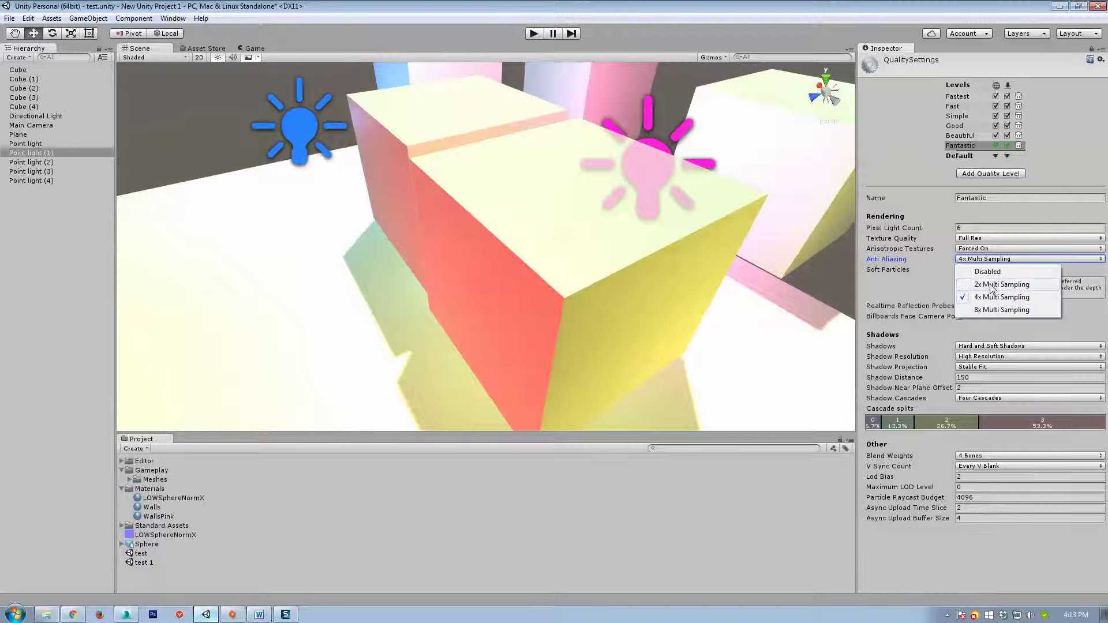
click(989, 284)
right_drag(686, 326, 688, 305)
right_drag(791, 325, 798, 326)
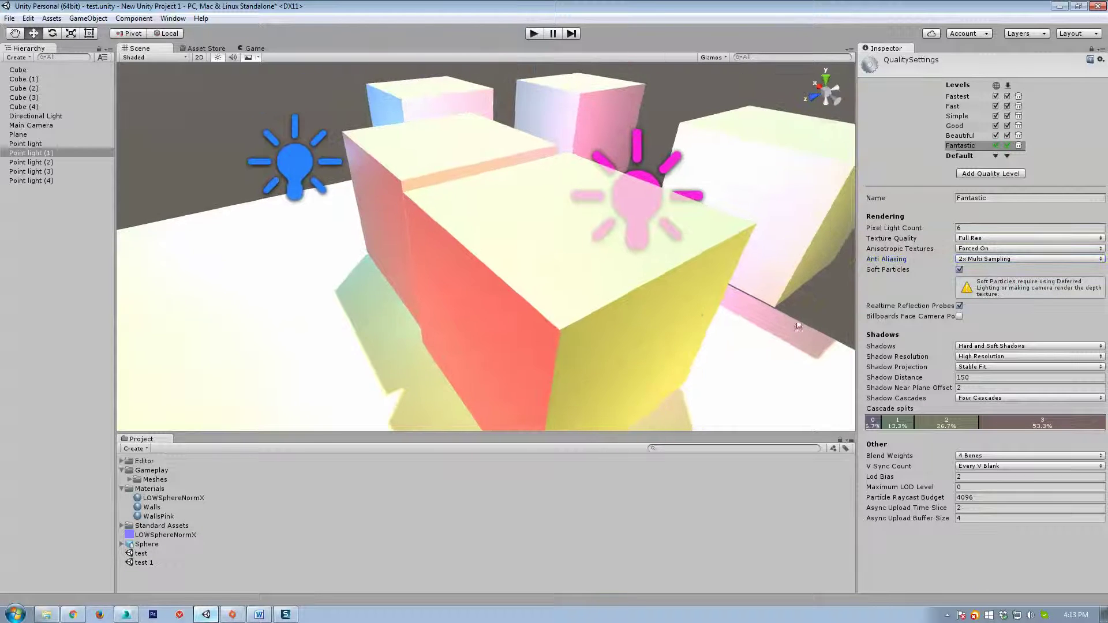
Step: Turn Soft Particles off and back on for the Fantastic level
click(960, 270)
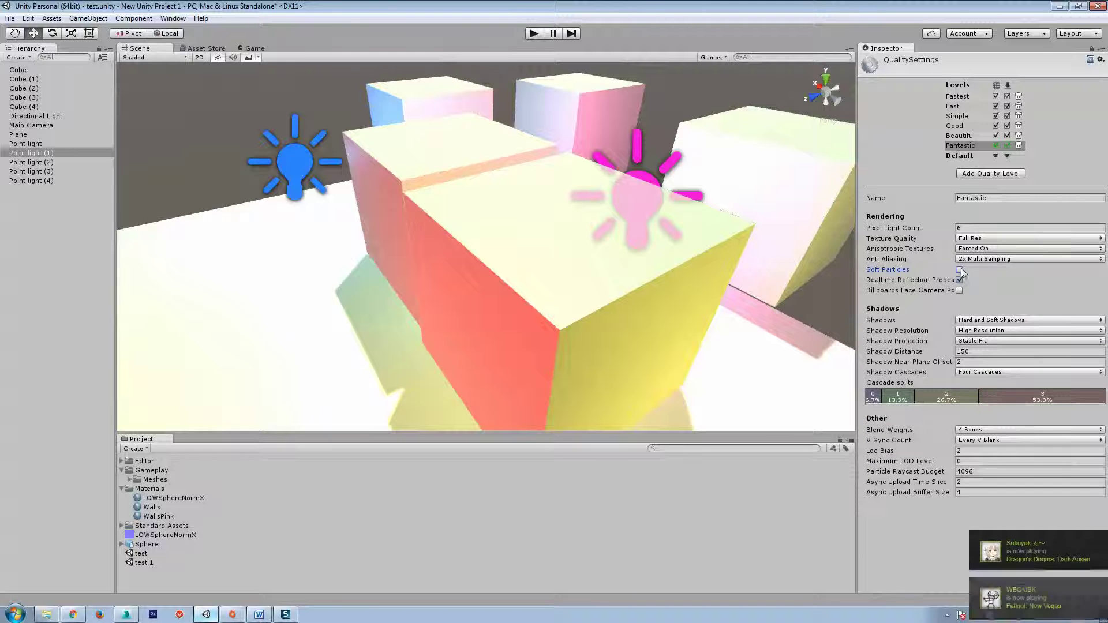
click(960, 270)
alt+drag(408, 230, 577, 270)
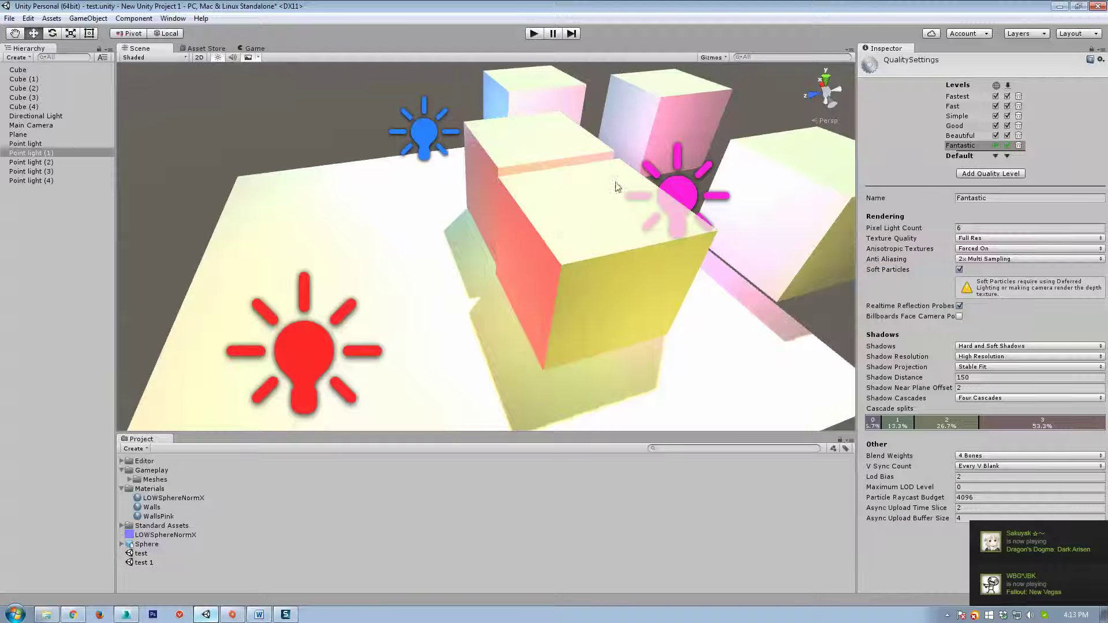
Step: Duplicate the ground plane and rotate the copy so it tilts up through the cubes
right_drag(510, 317, 498, 339)
scroll(498, 339, down, 3)
click(503, 284)
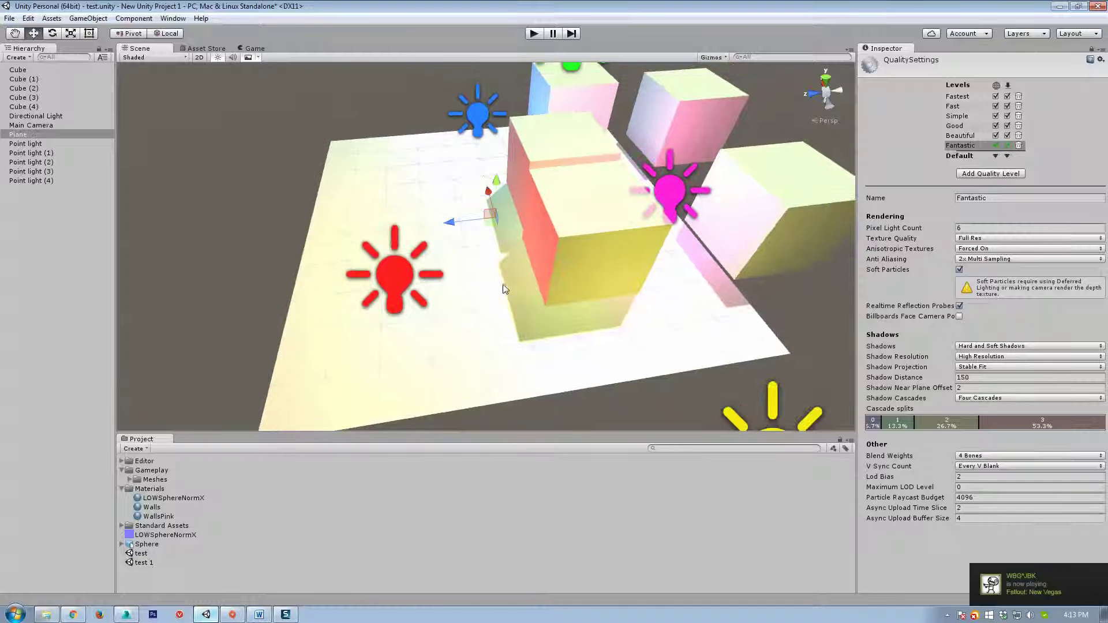
key(ctrl+d)
key(e)
drag(490, 200, 513, 245)
key(w)
Step: Apply a duplicate of the WallsPink material to the tilted plane and adjust its color
click(159, 517)
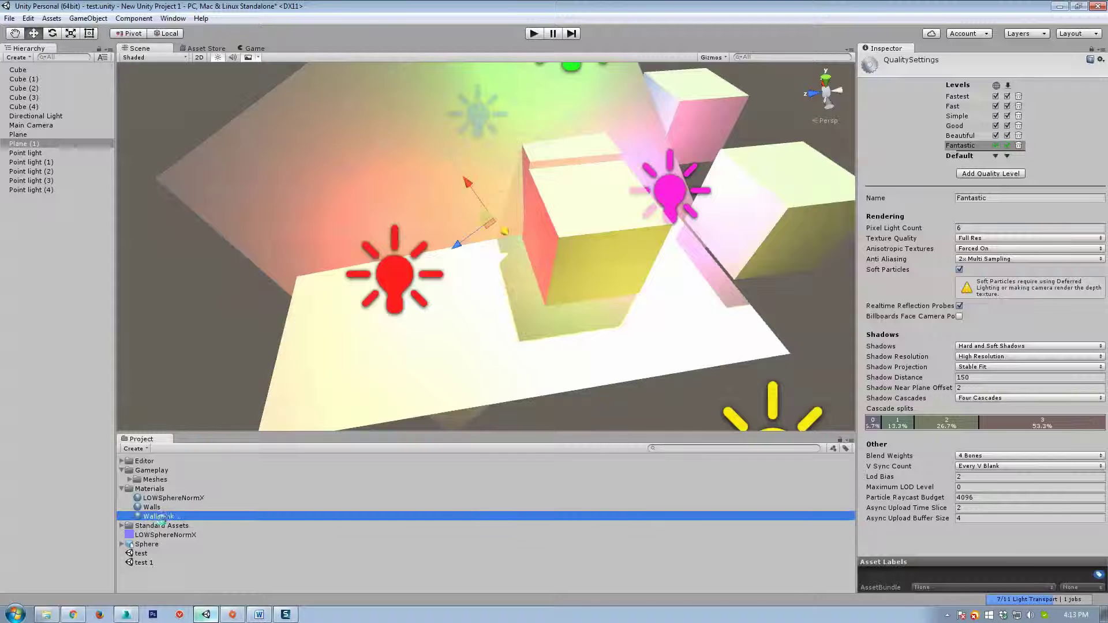
key(ctrl+d)
drag(159, 526, 300, 175)
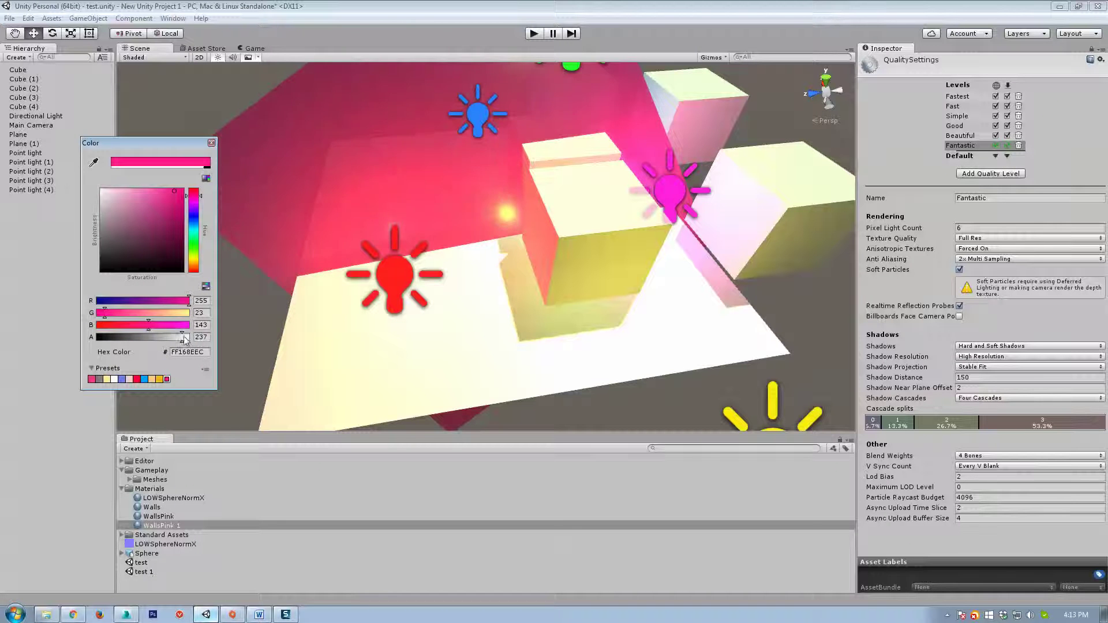
click(622, 297)
Step: Rotate the duplicated plane further where it crosses the cubes, and undo the last change
right_drag(587, 279, 596, 256)
scroll(596, 258, up, 3)
click(449, 225)
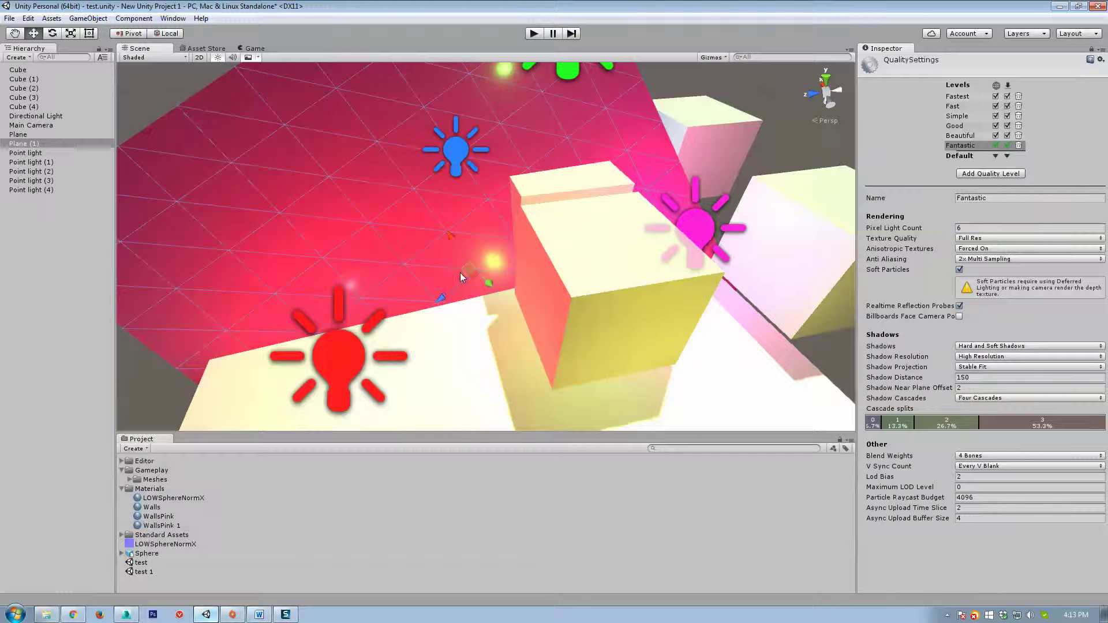
key(e)
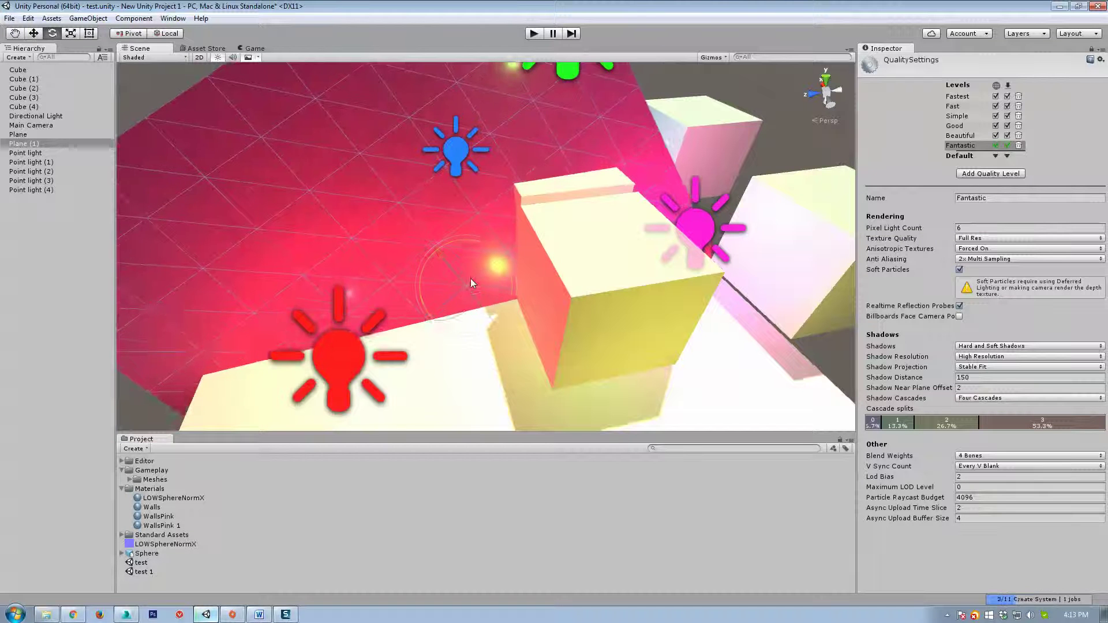
mouse_move(470, 278)
mouse_down()
mouse_move(468, 259)
mouse_move(477, 285)
mouse_move(449, 268)
mouse_move(458, 278)
mouse_up()
key(w)
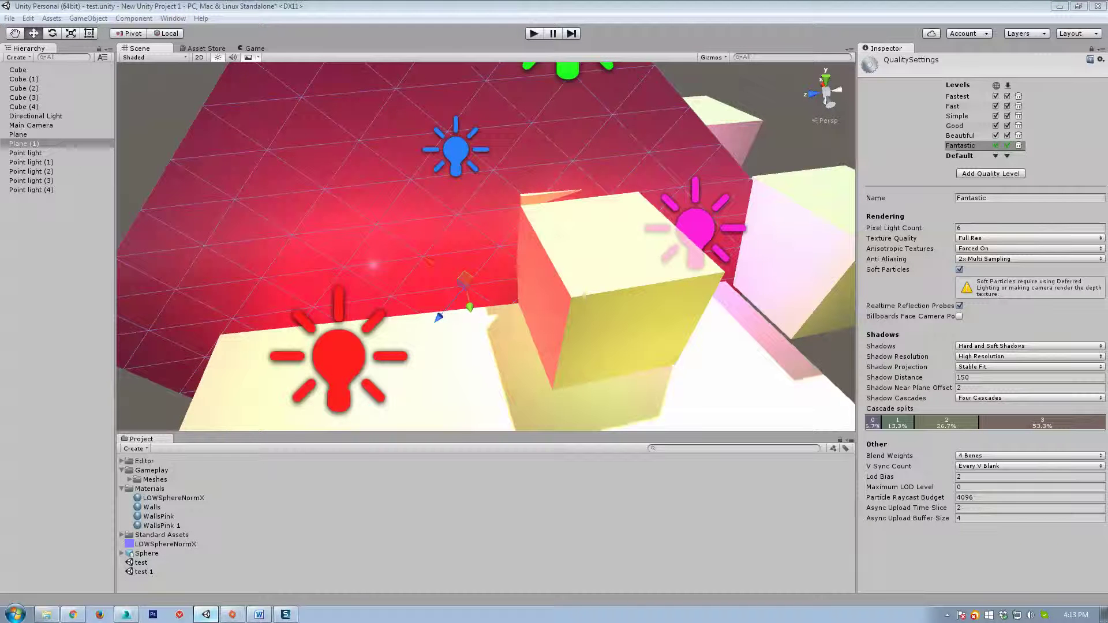
key(ctrl+z)
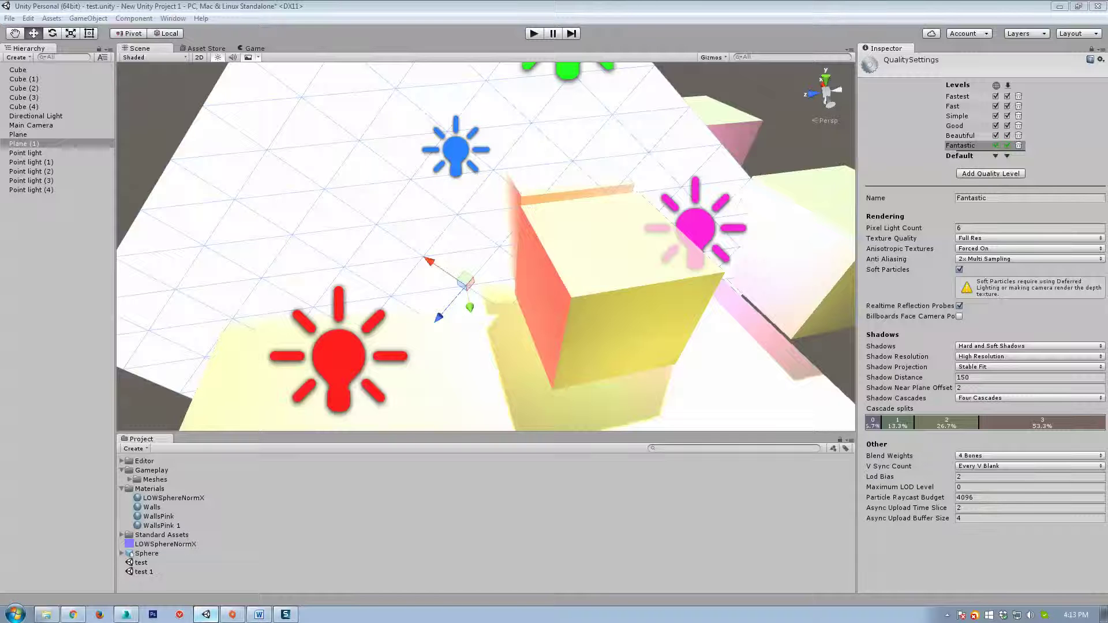
Step: Compare the tilted plane's intersection with the cubes with Soft Particles off and on, ending with it enabled
alt+drag(726, 234, 657, 213)
scroll(656, 213, up, 2)
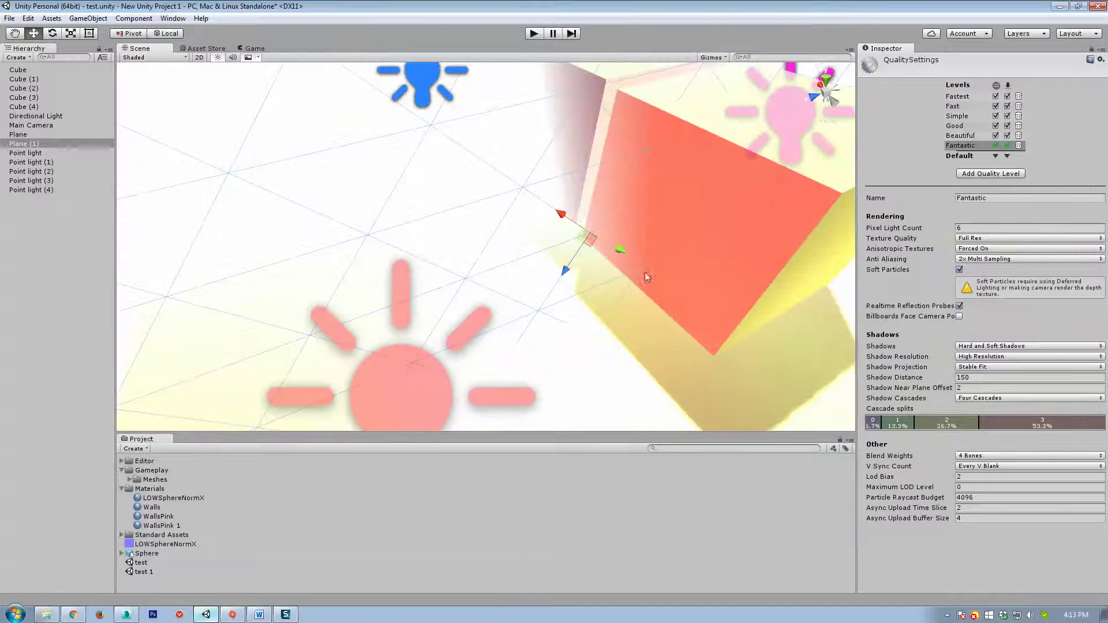
click(960, 269)
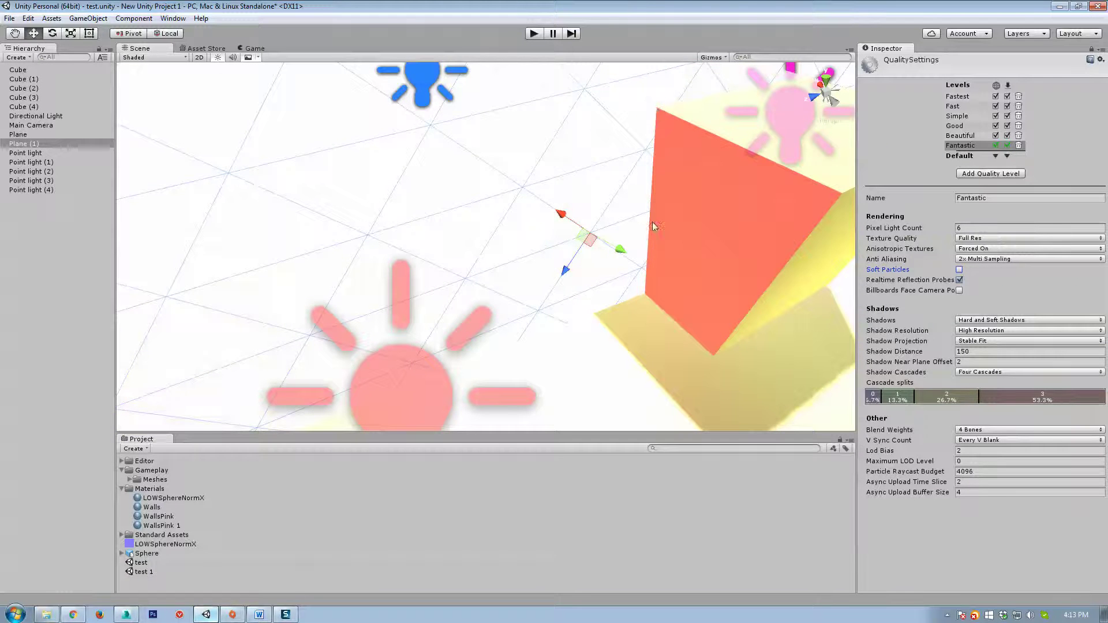
alt+drag(669, 294, 533, 208)
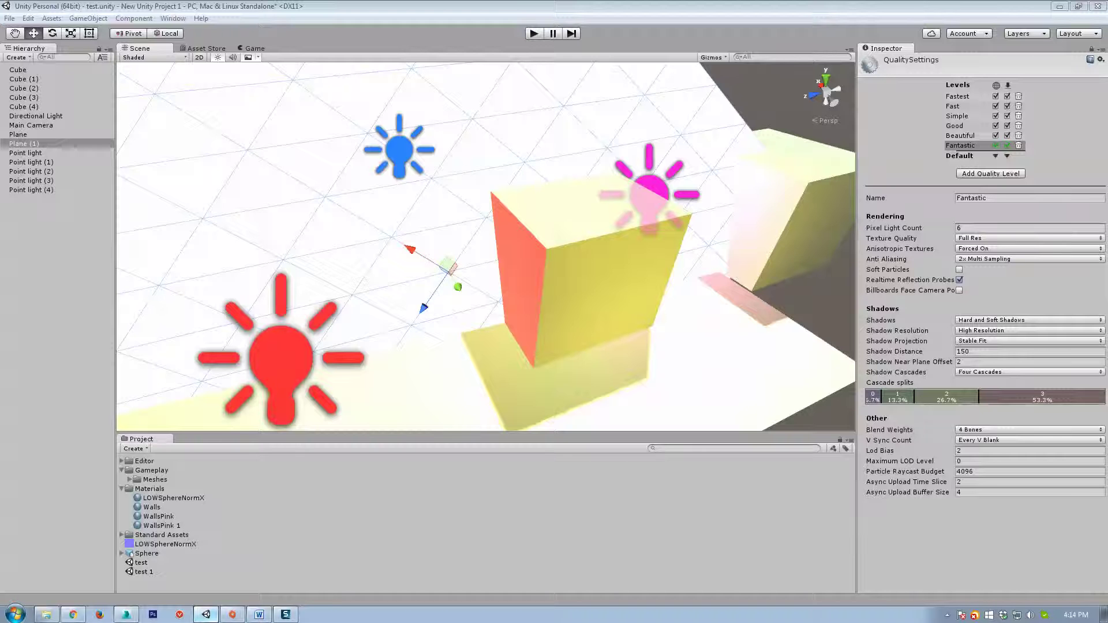
right_drag(609, 229, 583, 254)
click(959, 270)
Step: Delete the duplicated tilted plane from the scene
key(a)
drag(619, 252, 581, 273)
key(Delete)
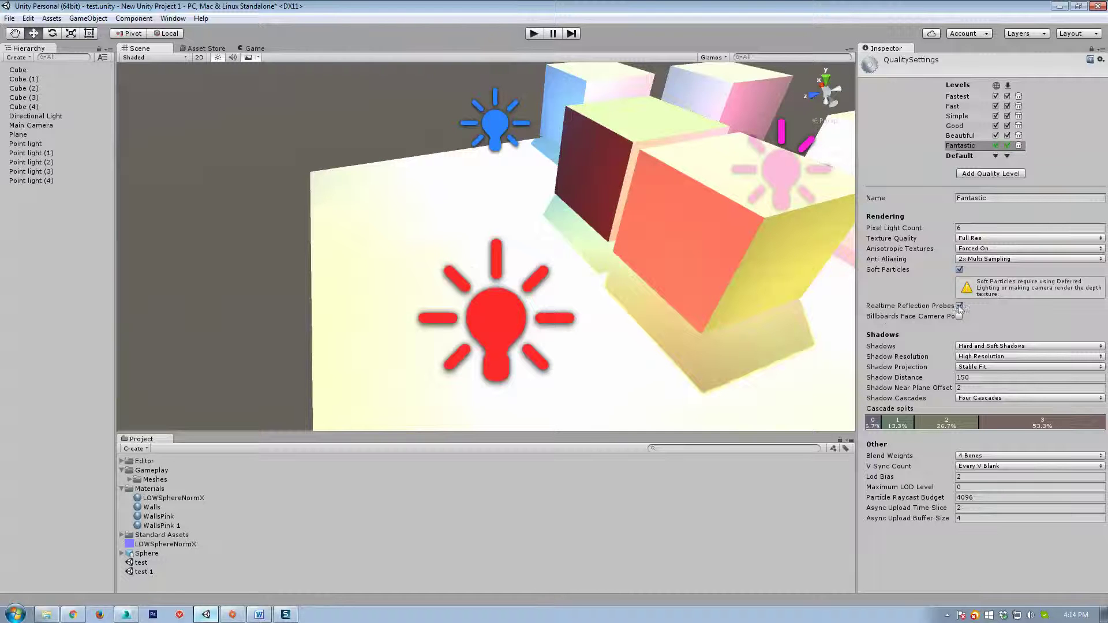
Step: Compare Disable Shadows and Hard Shadows Only on the cubes' shadows, ending on Hard and Soft Shadows
right_drag(615, 260, 659, 301)
key(w)
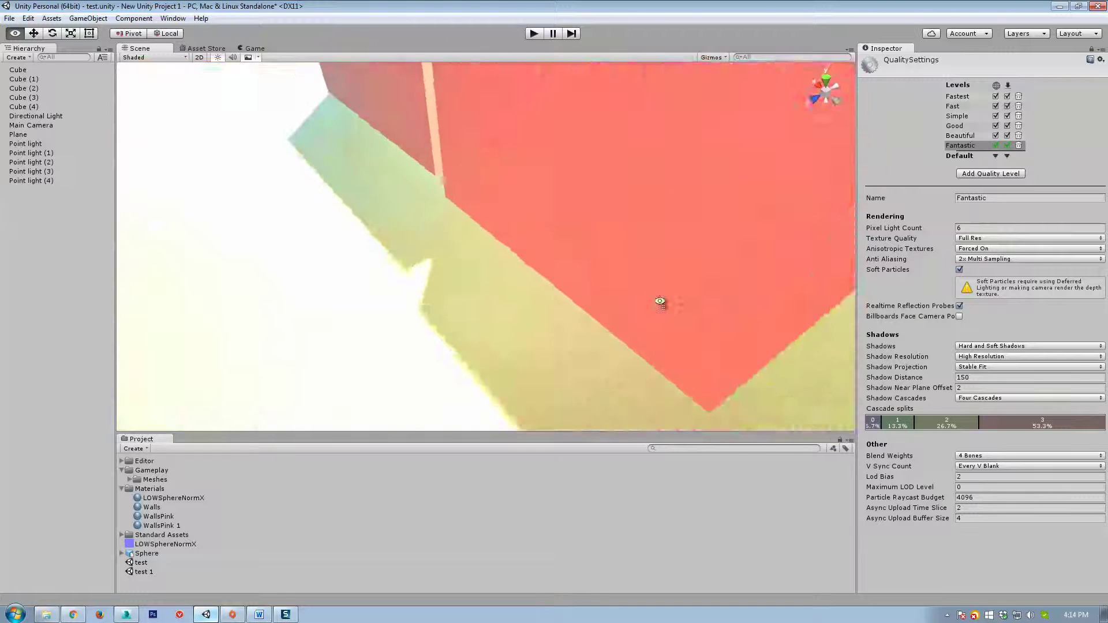
scroll(659, 301, down, 5)
click(1029, 346)
click(984, 358)
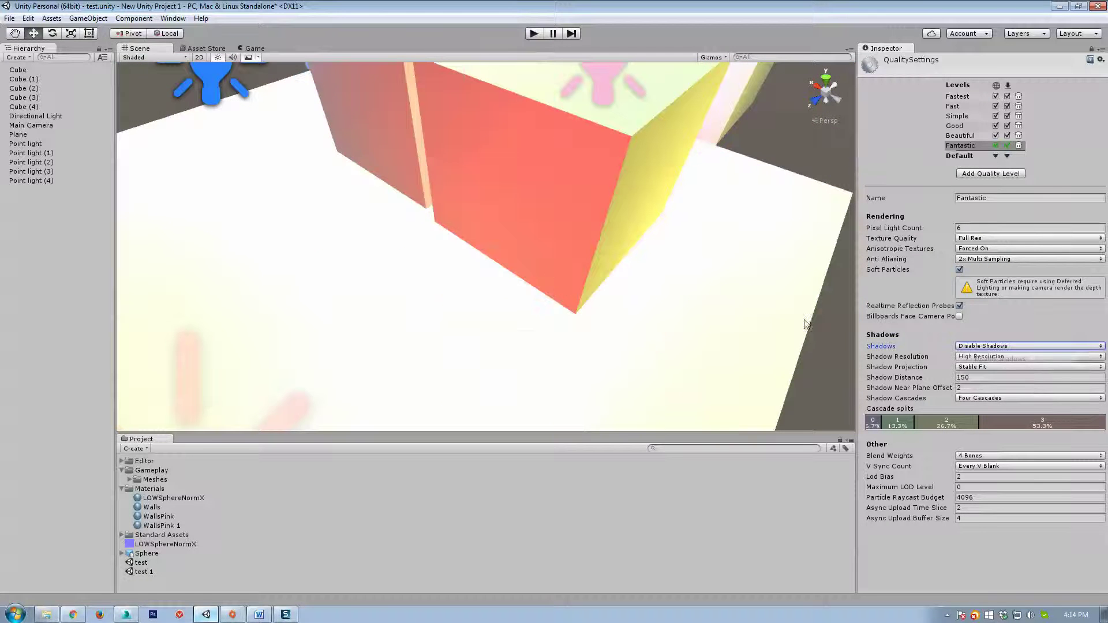
click(1029, 345)
click(984, 369)
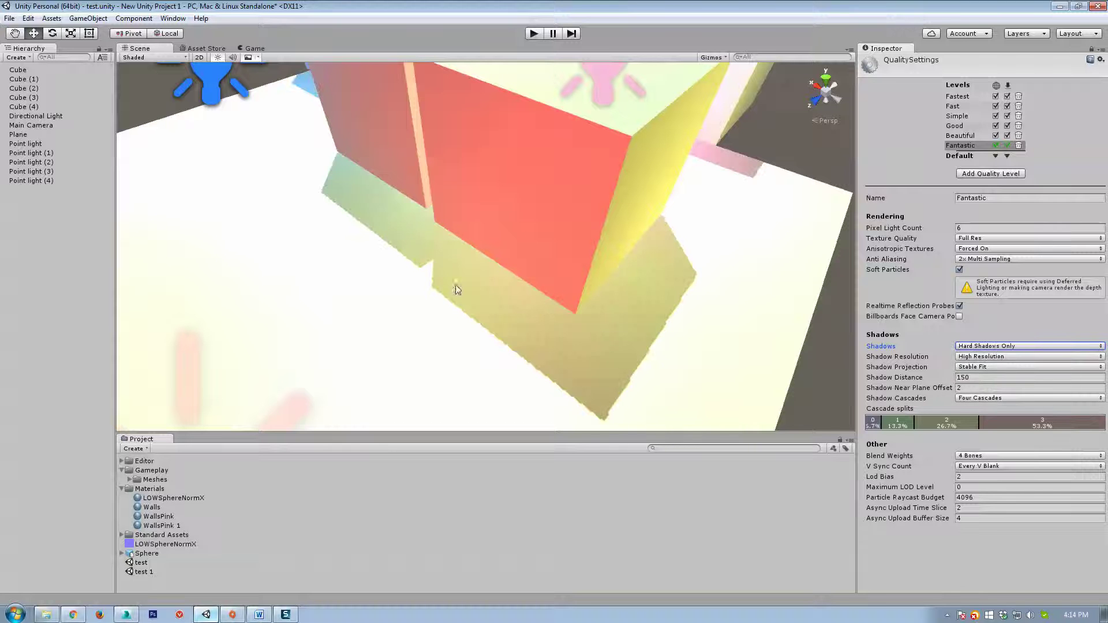
click(965, 348)
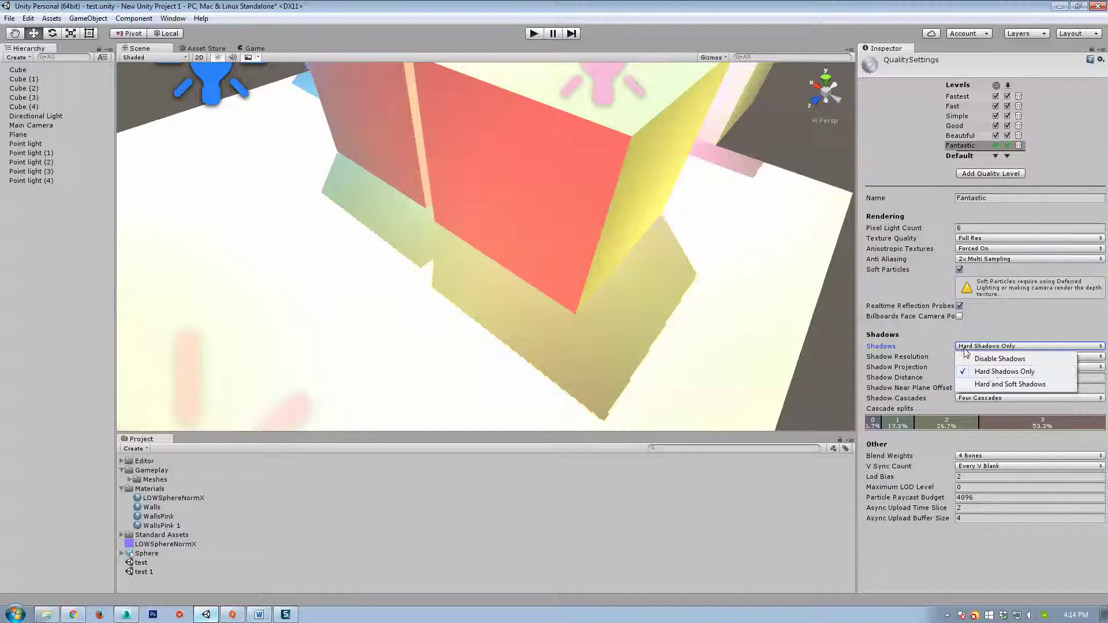
click(989, 385)
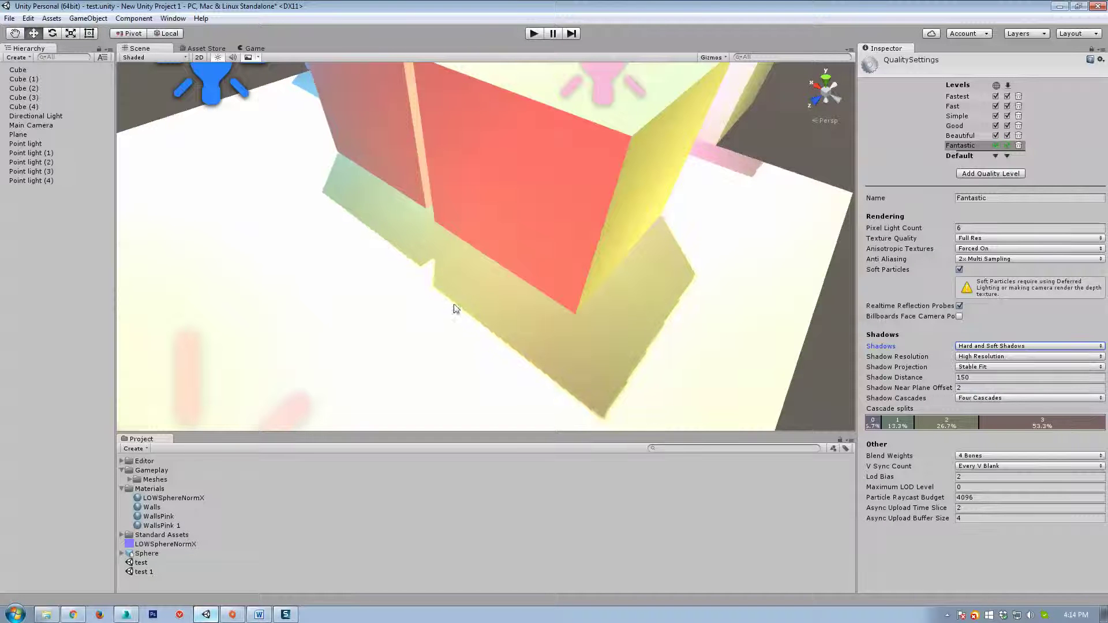
Step: Compare the Low, Very High and High Shadow Resolution options, ending on Medium Resolution for the Fantastic level
click(969, 357)
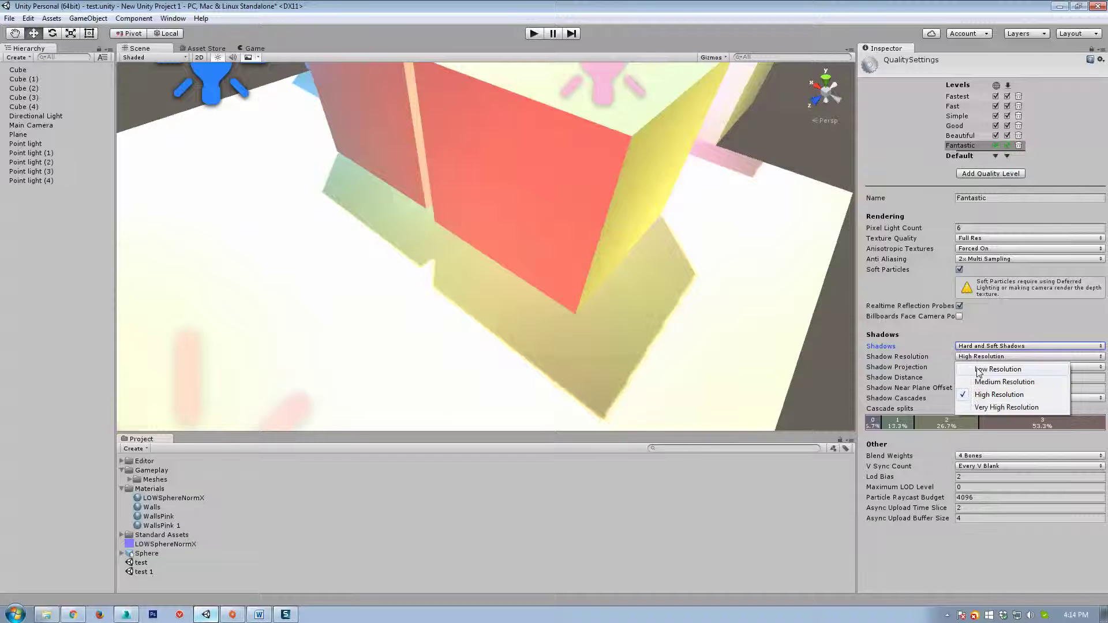
click(977, 369)
click(962, 357)
click(981, 408)
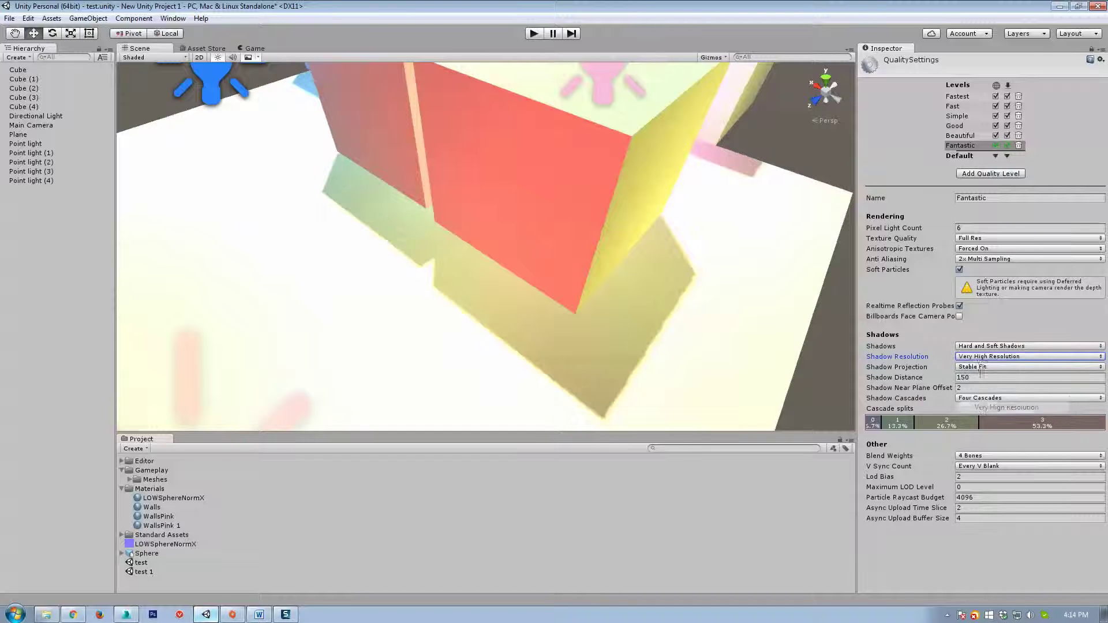
click(977, 358)
click(987, 397)
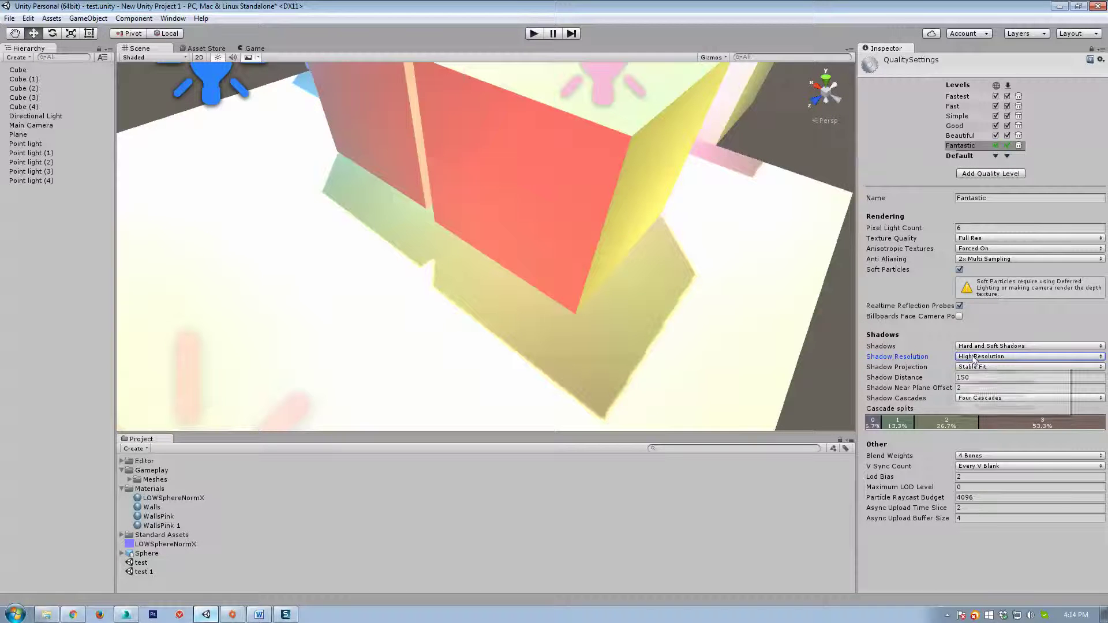
click(974, 359)
click(986, 386)
Step: Select the Directional Light and try Hard Shadows as its Shadow Type, returning it to Soft Shadows
alt+right_drag(682, 317, 582, 275)
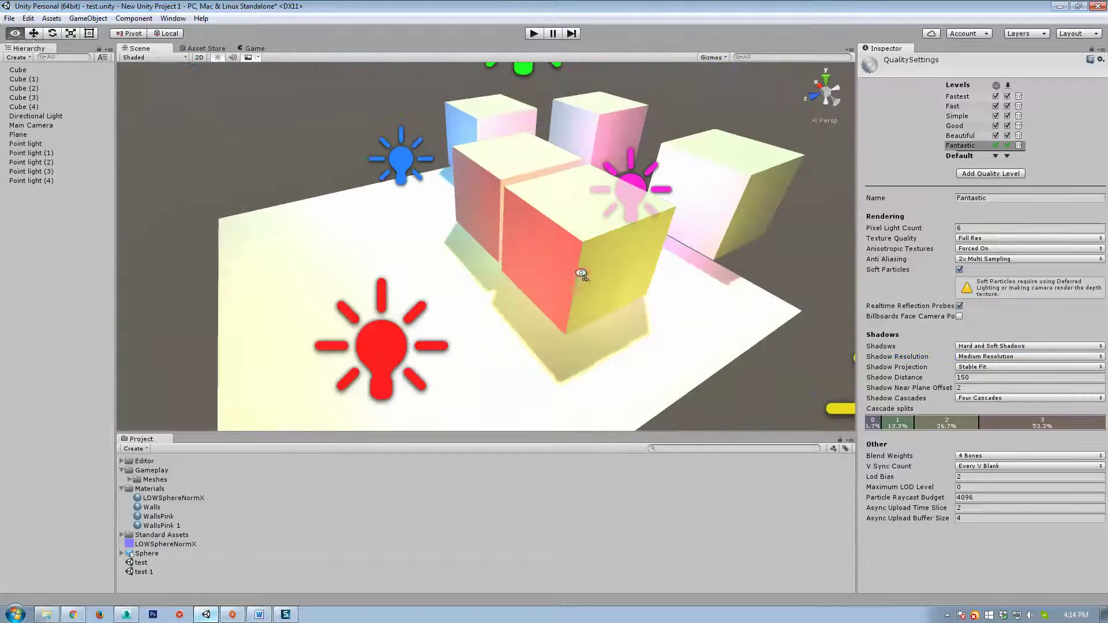
alt+drag(511, 240, 577, 154)
click(428, 114)
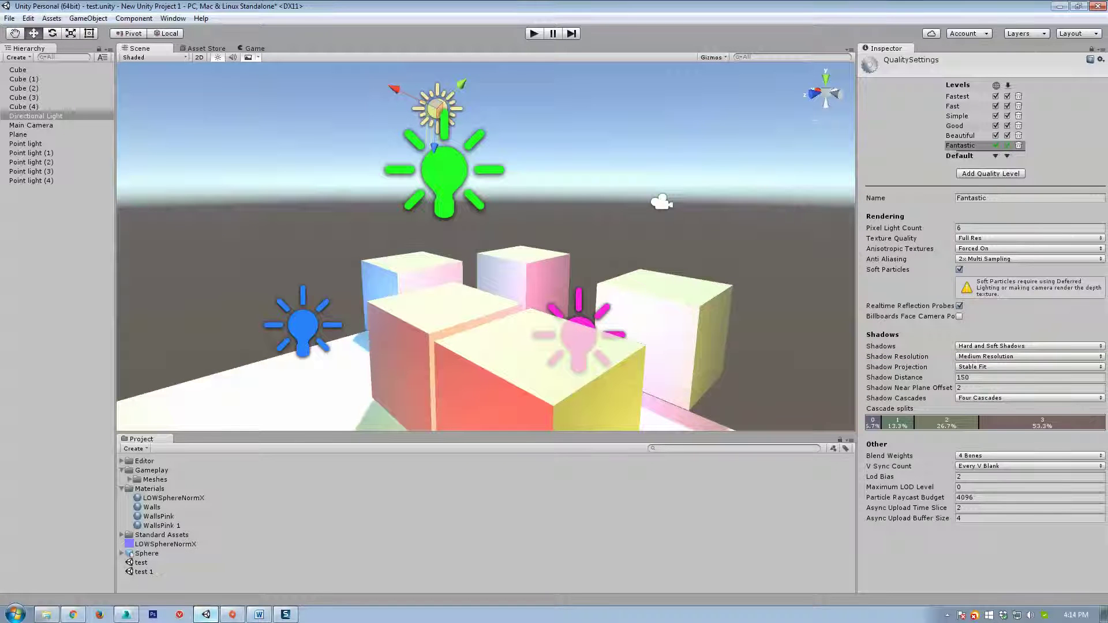
drag(1107, 68, 834, 67)
click(807, 214)
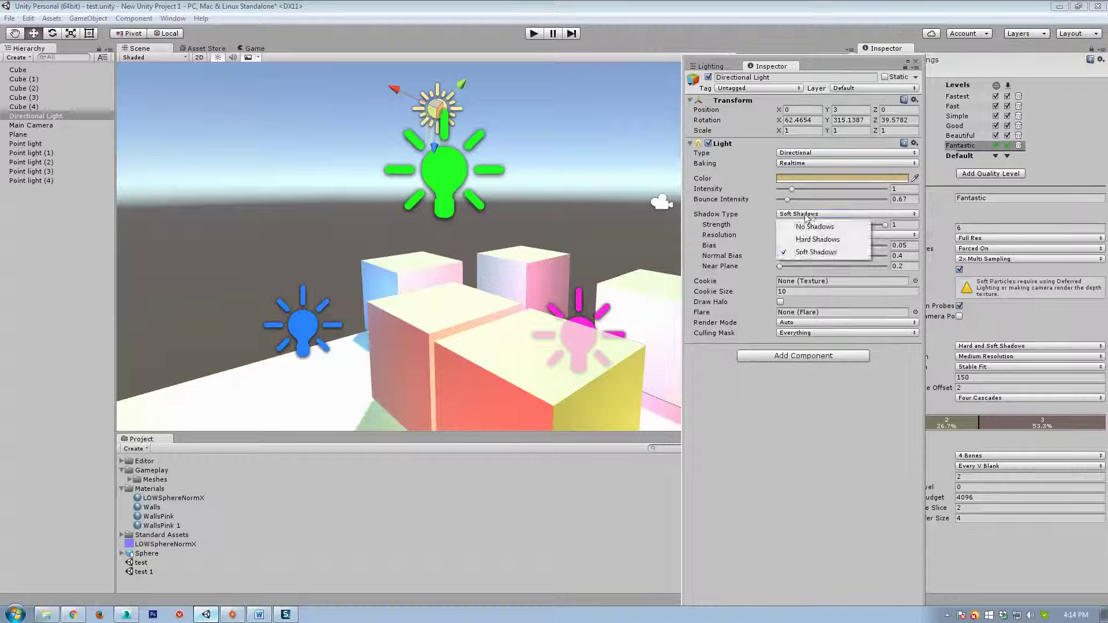
click(805, 240)
click(808, 214)
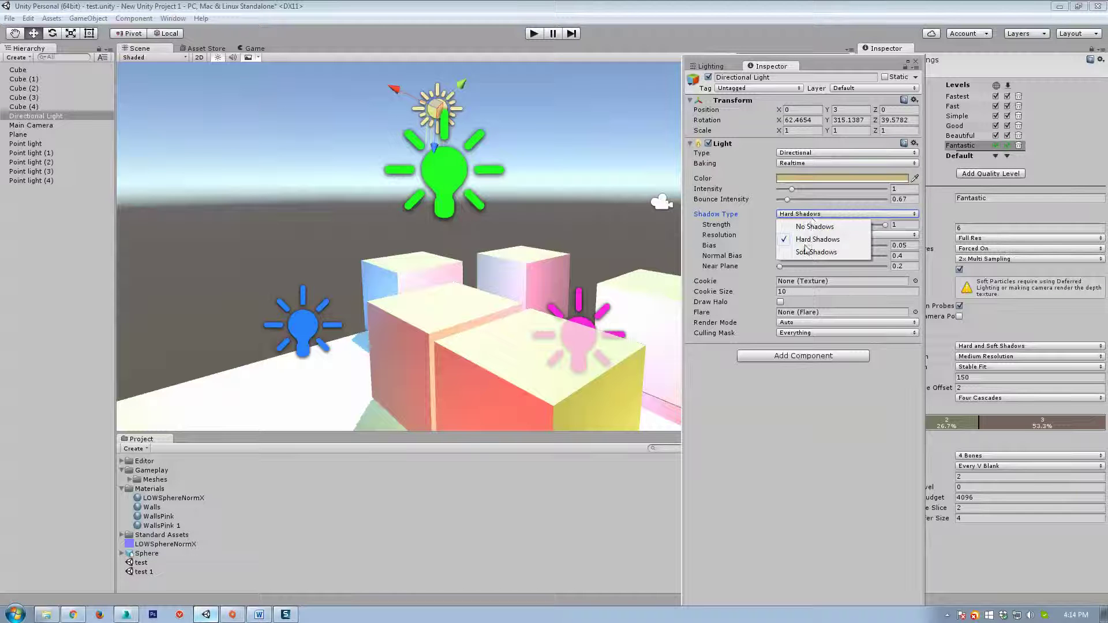
click(811, 253)
Step: Set the Directional Light's shadow Resolution to Low Resolution and move its floating properties off the quality settings
click(808, 235)
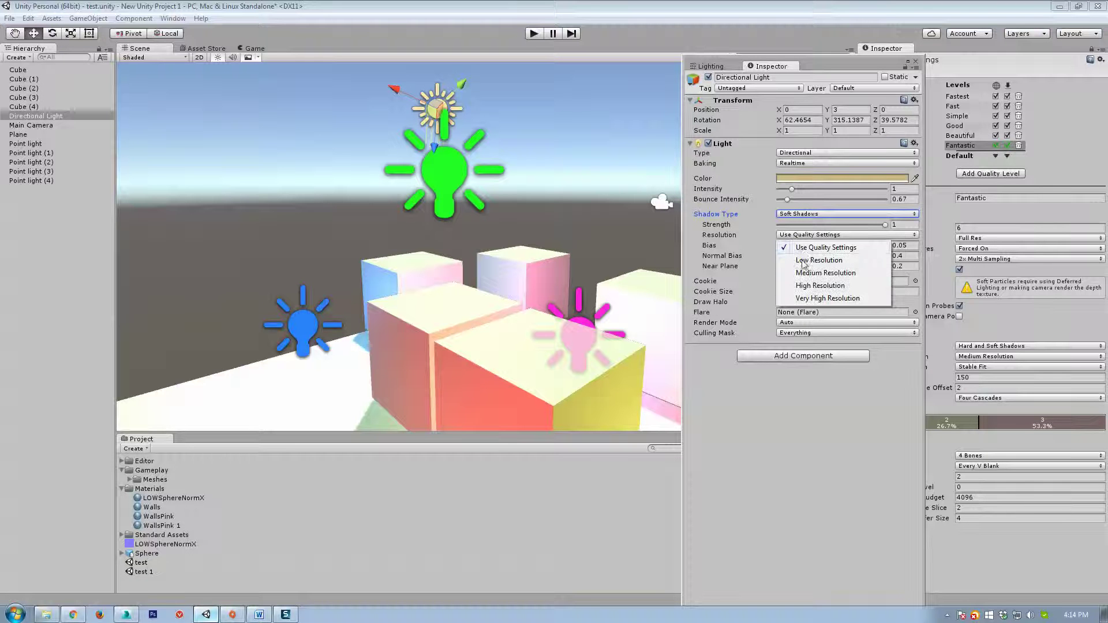
click(808, 260)
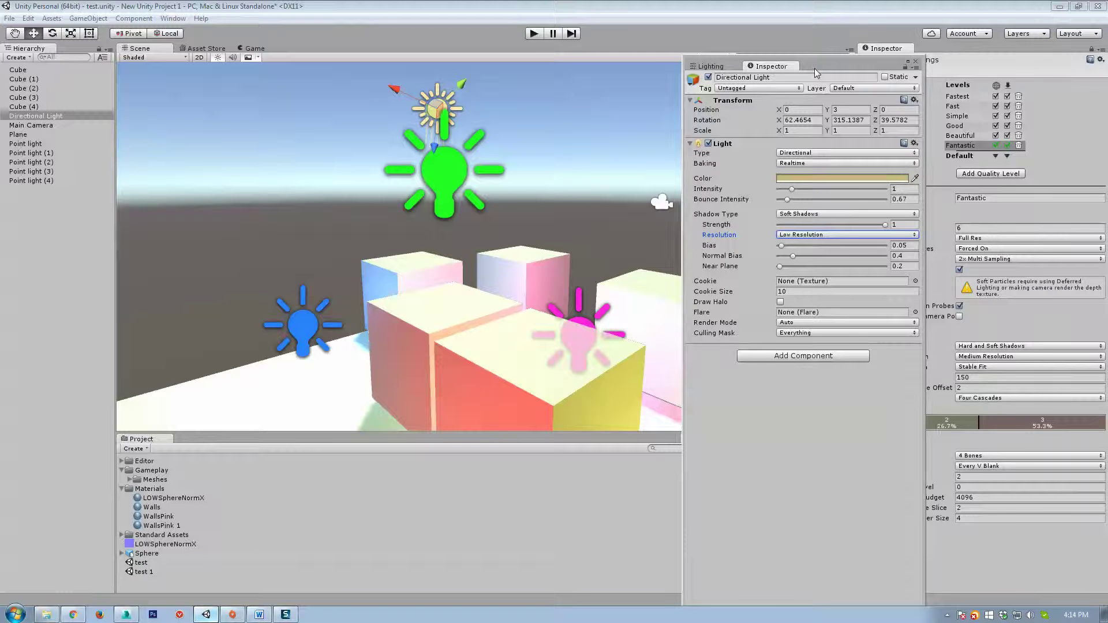
drag(770, 69, 1107, 69)
Step: Compare Very High Shadow Resolution against the light's own setting on the cube's shadow, ending on Medium Resolution
right_drag(676, 290, 594, 400)
alt+drag(594, 402, 751, 346)
click(981, 367)
click(981, 356)
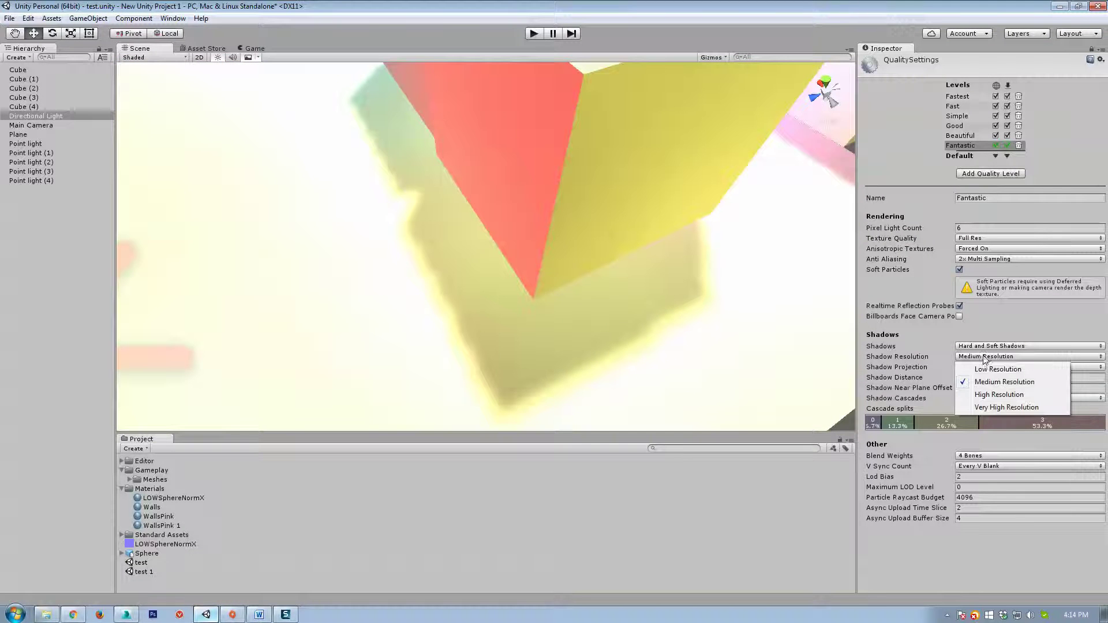
click(1039, 409)
click(973, 357)
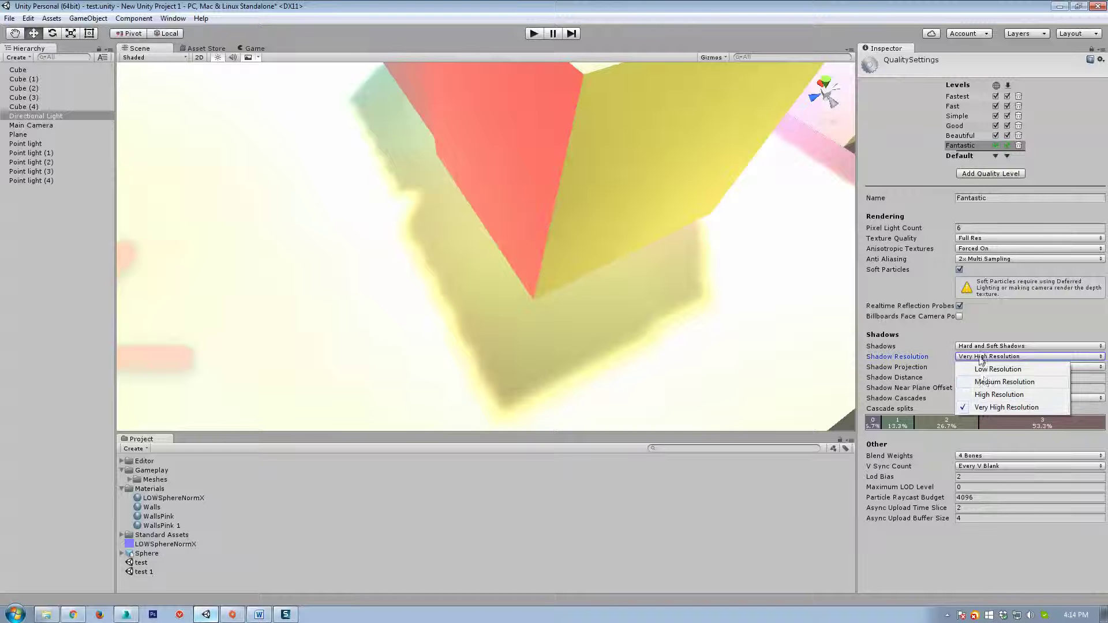
click(987, 379)
Step: Look over the Shadow Projection options, keeping Stable Fit, and set Shadow Resolution to Very High Resolution
click(981, 367)
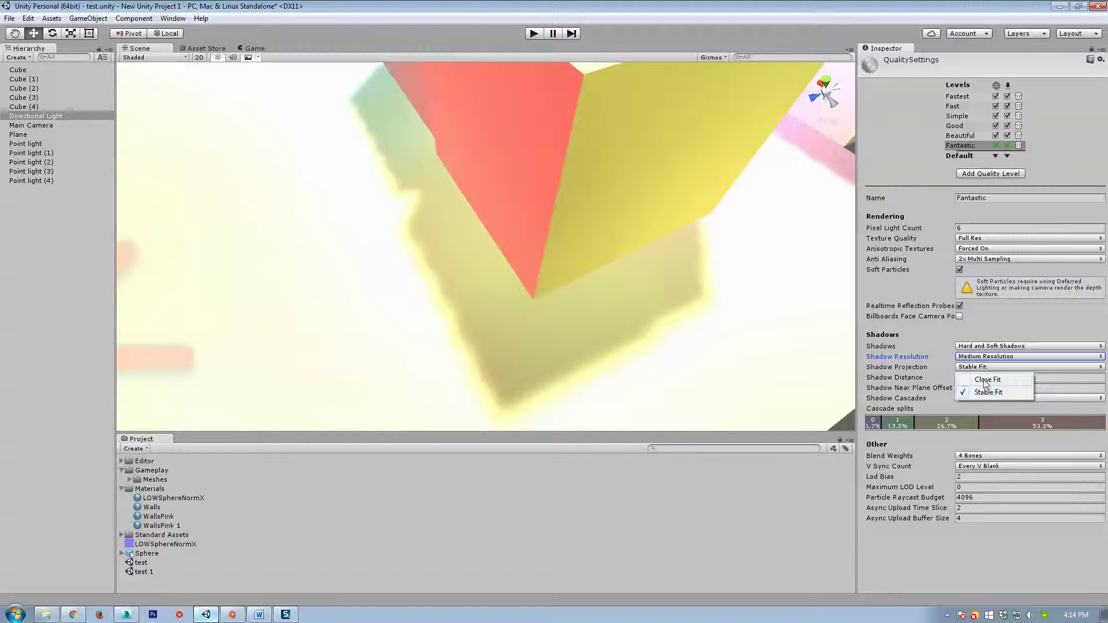
right_drag(604, 346, 651, 329)
click(983, 359)
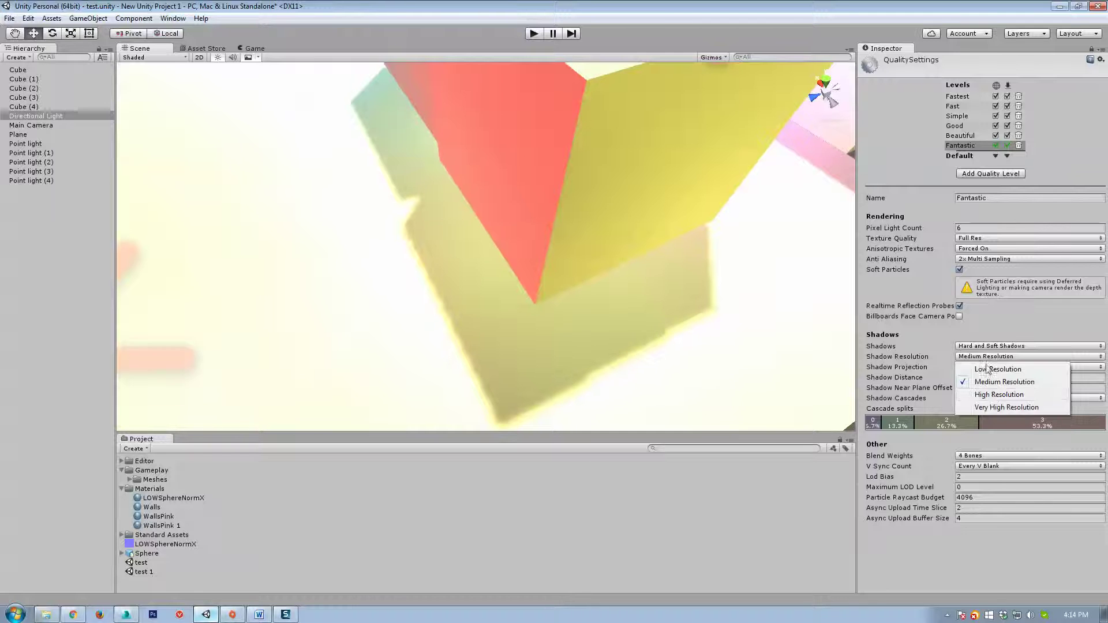
click(990, 411)
right_drag(565, 294, 714, 346)
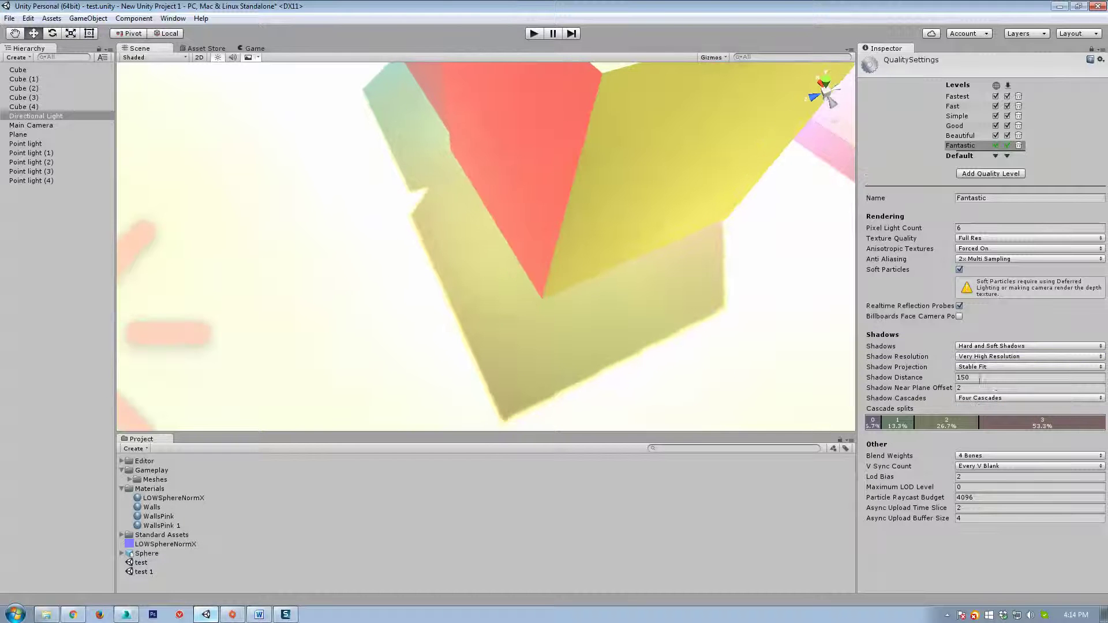
Step: Try a Shadow Distance of 5 and view the cubes from farther away
click(977, 376)
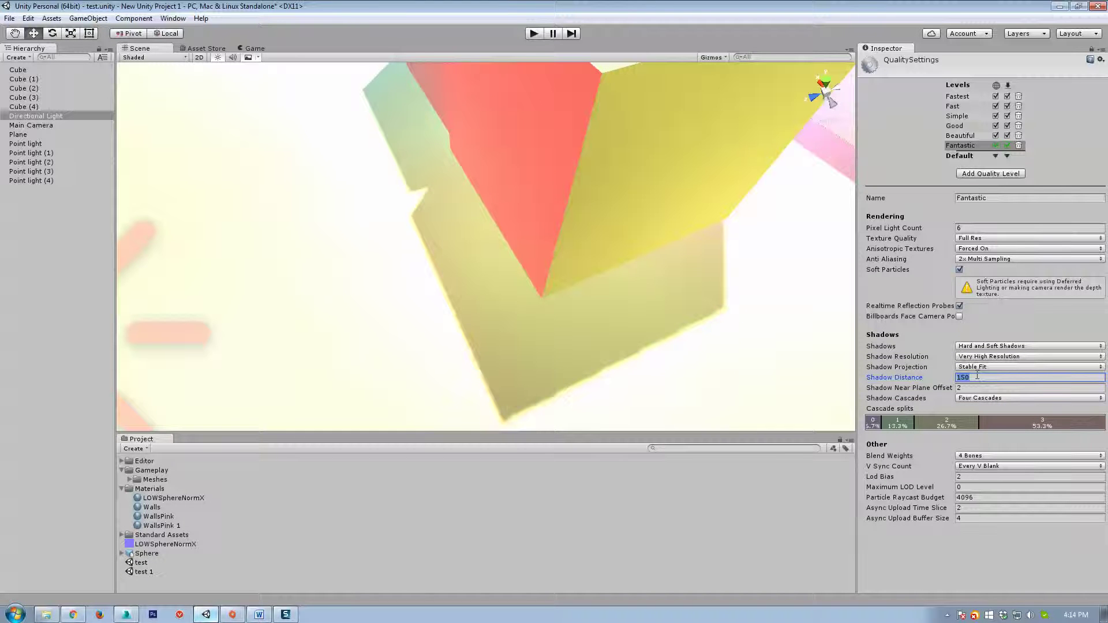
text(5)
right_drag(612, 231, 600, 209)
key(s)
key(w)
right_drag(476, 263, 745, 359)
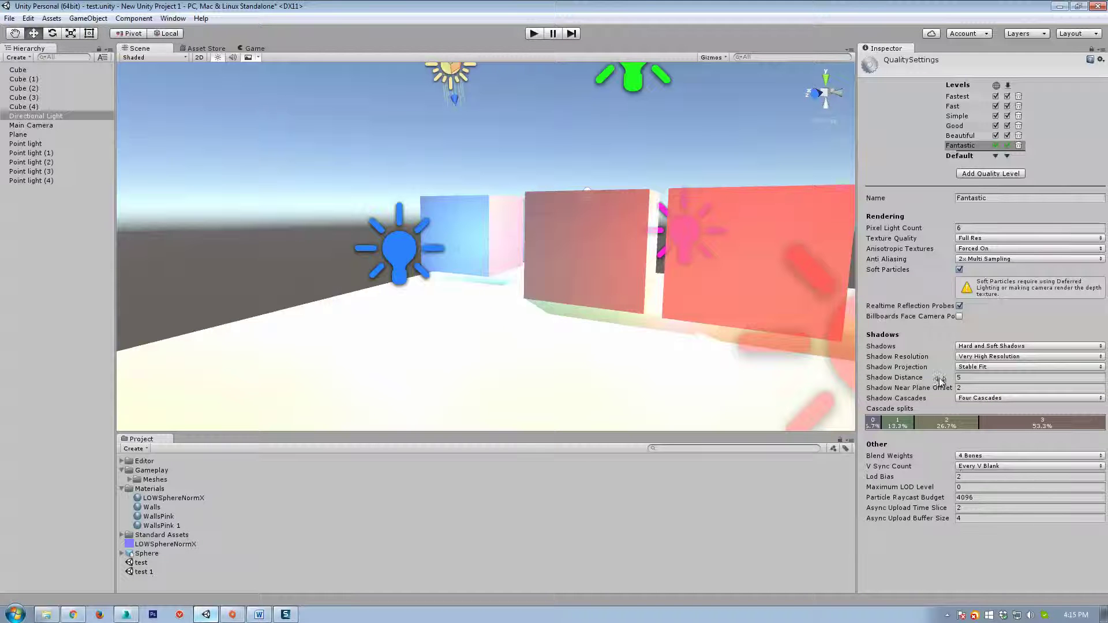
Step: Raise the Shadow Distance to 305.84 and view the whole plane of cubes from far away
drag(940, 381, 1016, 384)
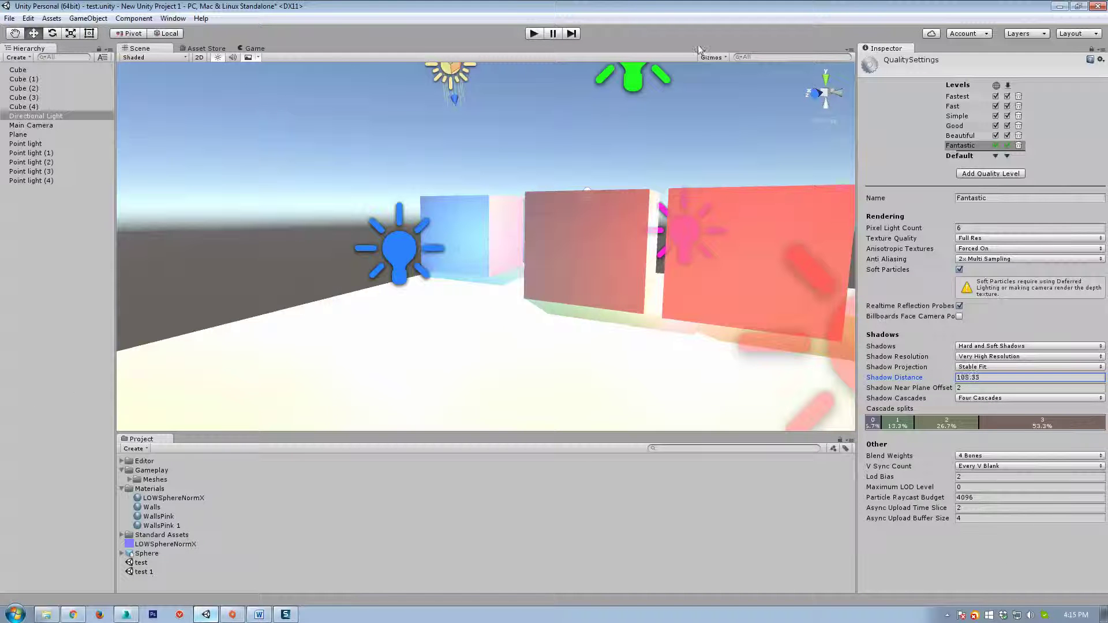
drag(604, 81, 3, 333)
right_drag(618, 202, 674, 260)
key(s)
key(a)
key(w)
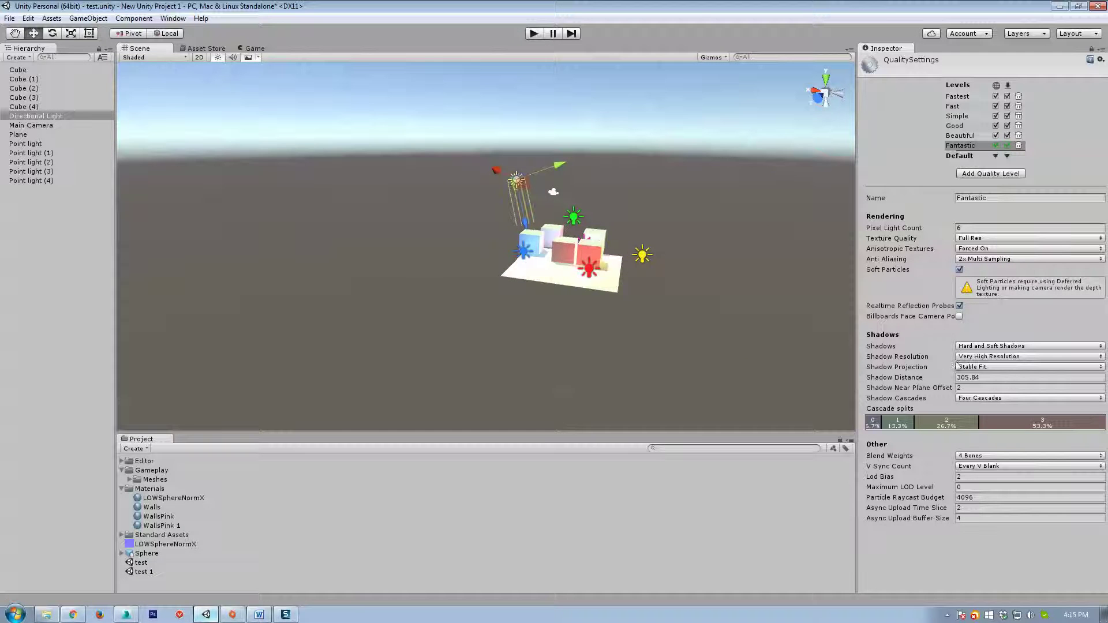
Step: Reduce the Shadow Distance to 19.21 and check the cubes' shadows at close range
drag(947, 380, 815, 371)
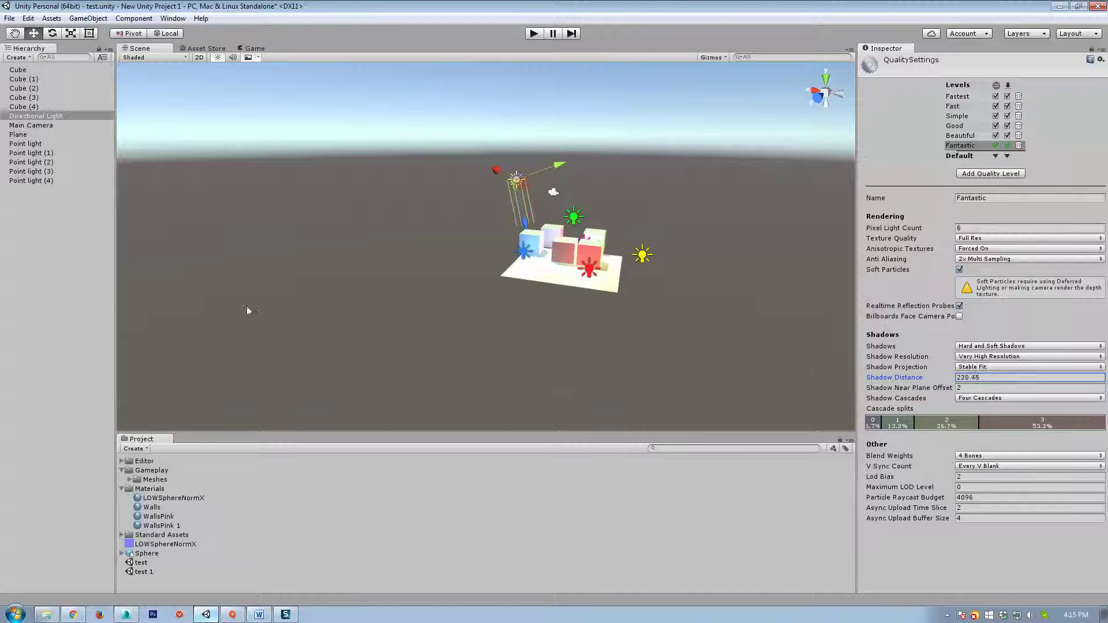
drag(248, 310, 837, 234)
drag(229, 190, 1061, 167)
mouse_move(670, 147)
mouse_down()
mouse_move(92, 111)
mouse_move(718, 142)
mouse_move(685, 139)
mouse_up()
right_drag(685, 139, 528, 263)
key(w)
key(s)
Step: Try another Shadow Cascades option, returning it to Four Cascades
click(1005, 399)
click(986, 408)
click(968, 398)
click(986, 430)
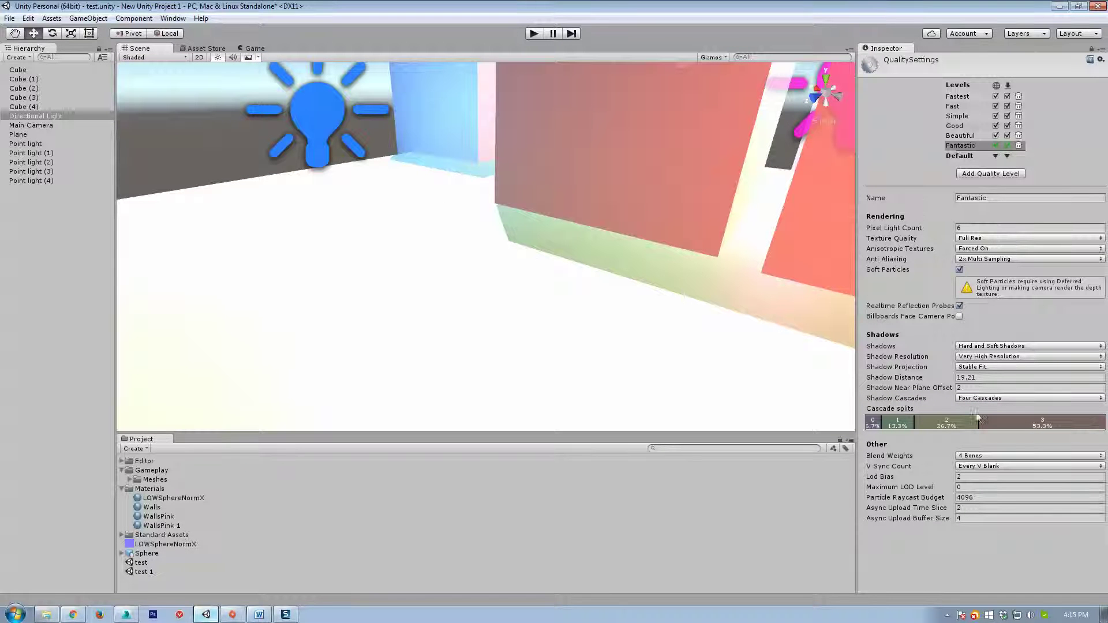
Step: Set Blend Weights to 2 Bones for the Fantastic level and view the red cube's shadow
click(975, 457)
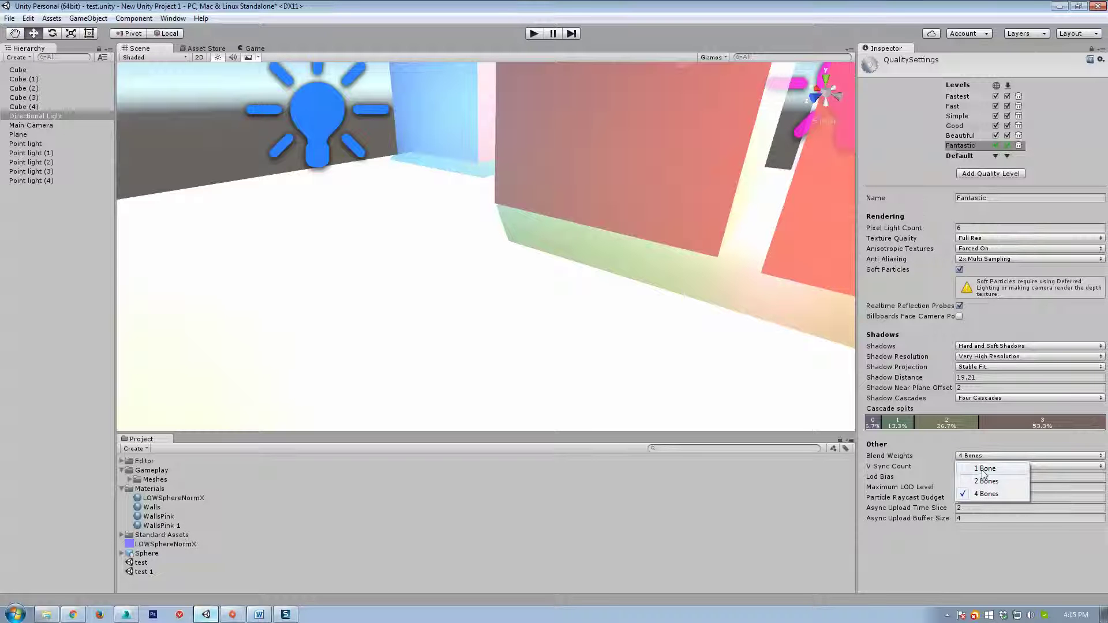
click(986, 481)
right_drag(475, 316, 433, 310)
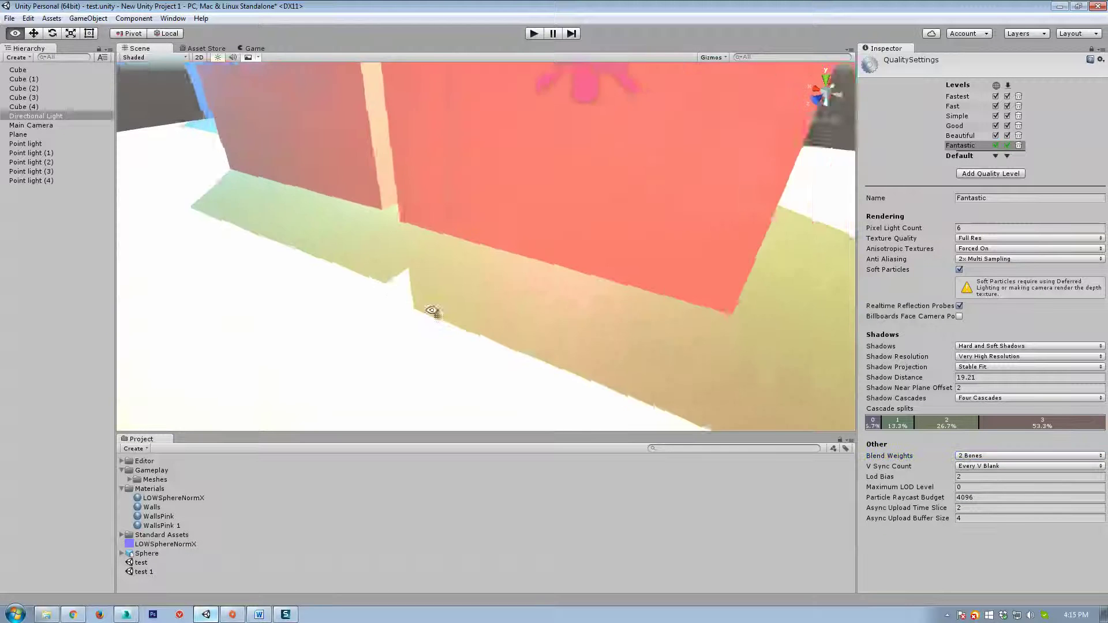
alt+drag(431, 311, 416, 312)
Step: Try Every Second V Blank as the V Sync Count, returning it to Every V Blank
click(987, 466)
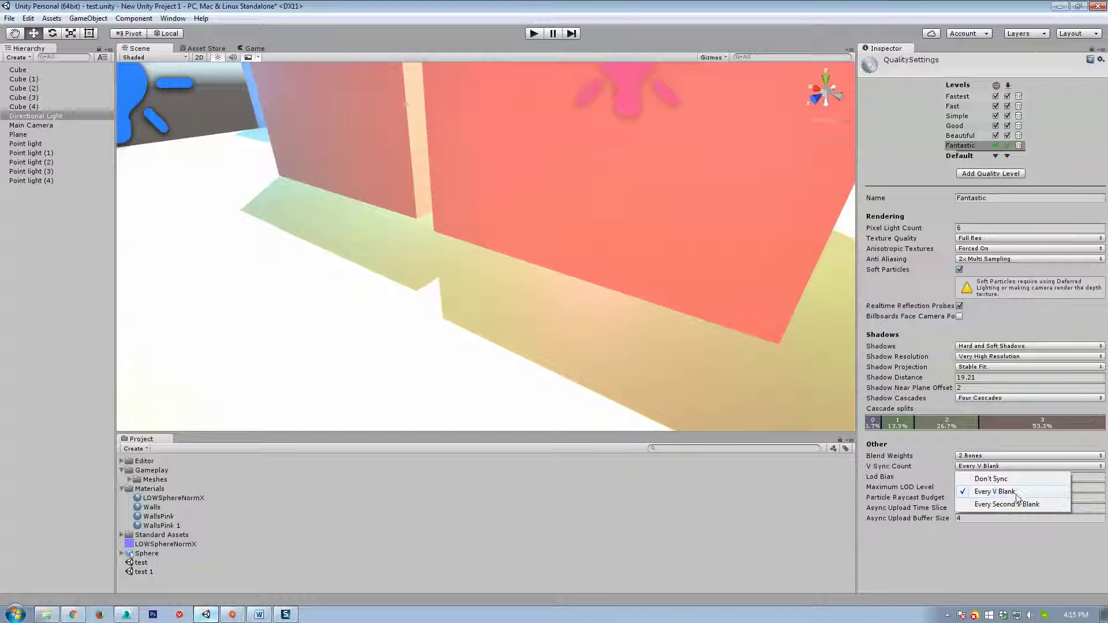
alt+drag(714, 382, 665, 343)
click(999, 467)
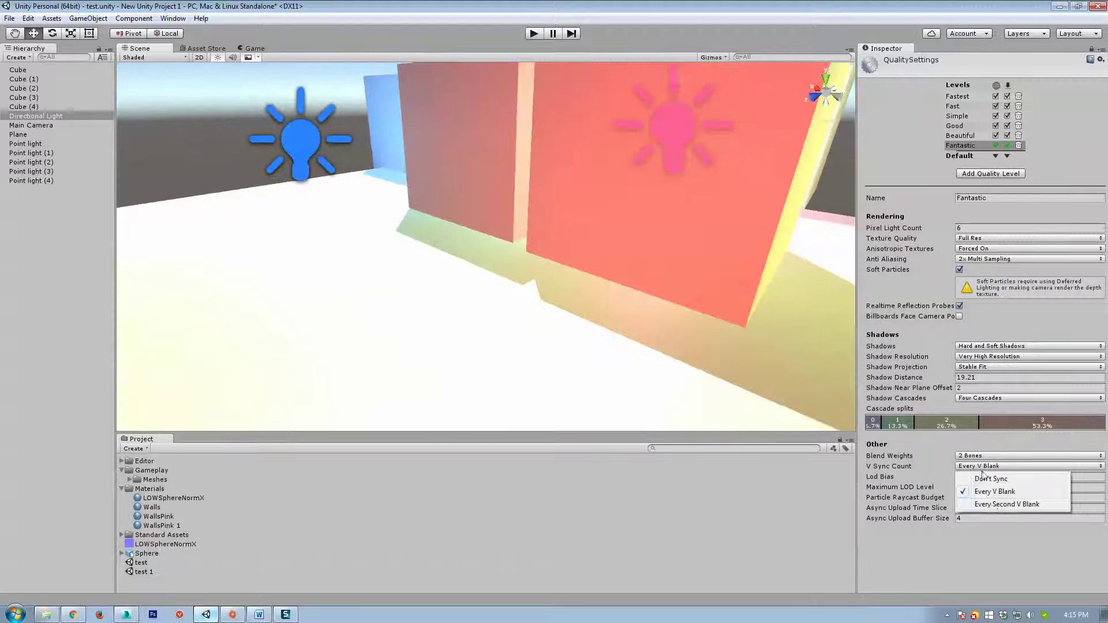
click(1003, 504)
mouse_move(694, 304)
alt+mouse_down()
mouse_move(660, 292)
mouse_move(675, 295)
alt+mouse_up()
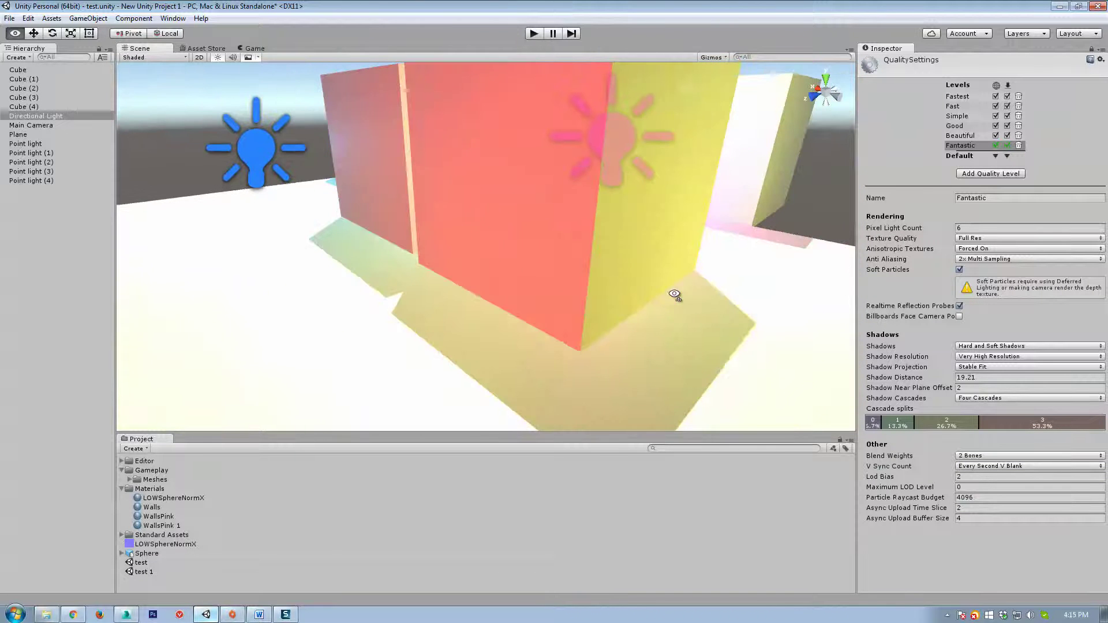
click(972, 467)
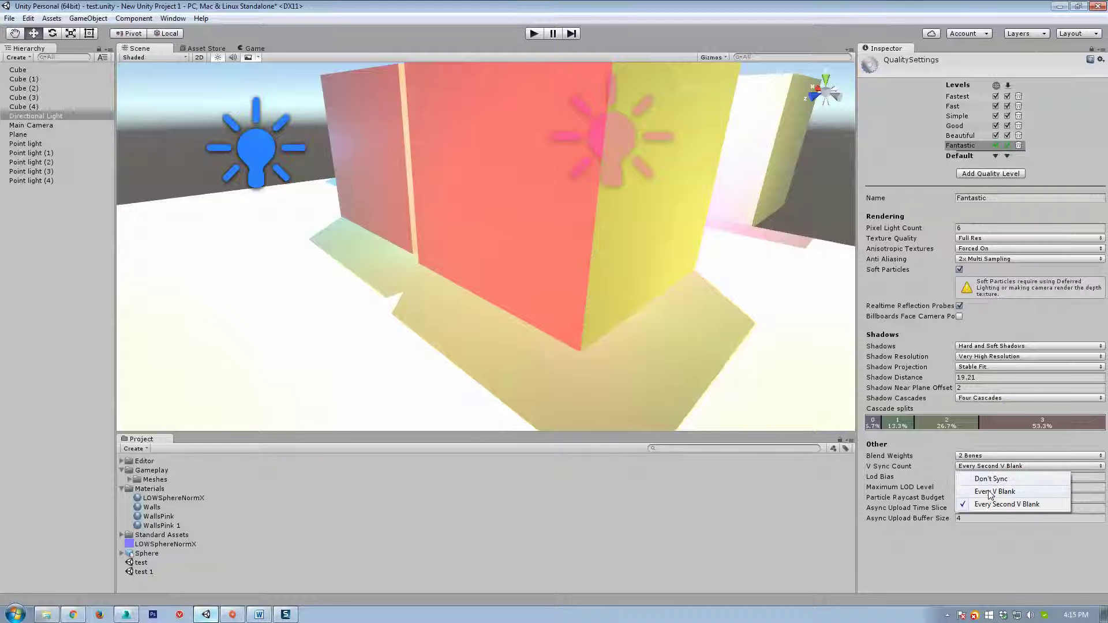
click(990, 492)
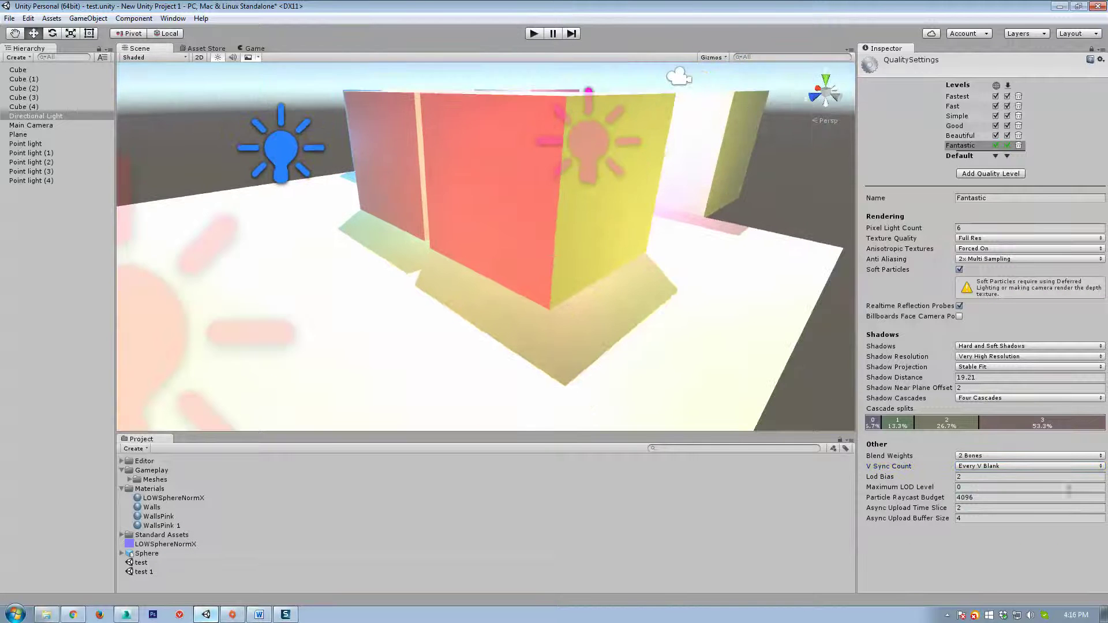
Step: Examine how the cubes and their shadows render while moving through the scene with Every V Blank
key(w)
right_drag(549, 259, 587, 250)
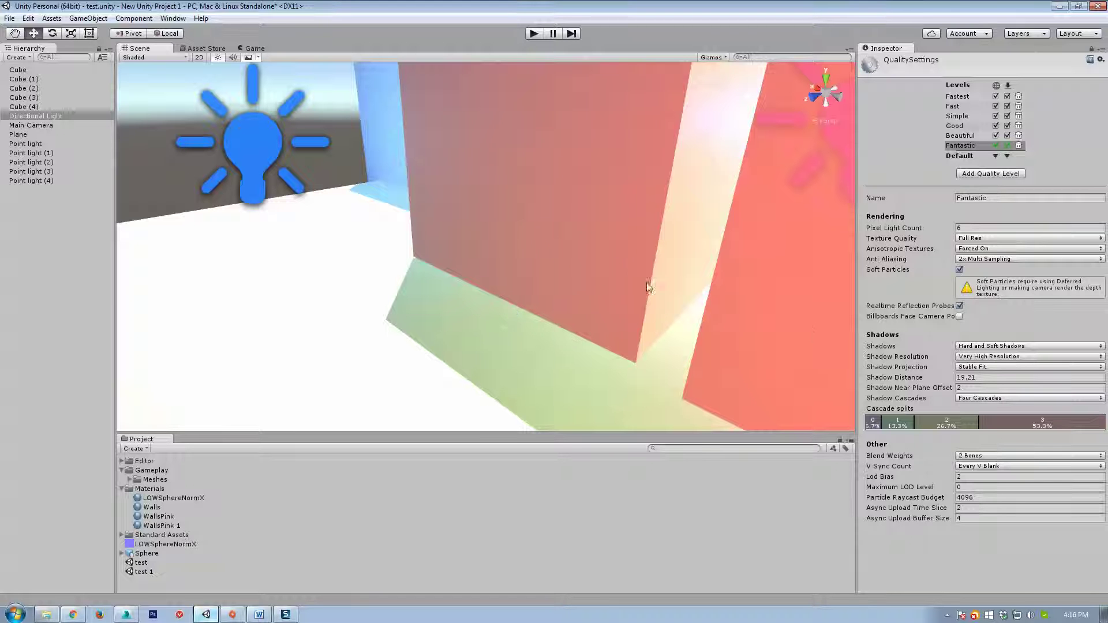
key(s)
right_drag(647, 285, 663, 340)
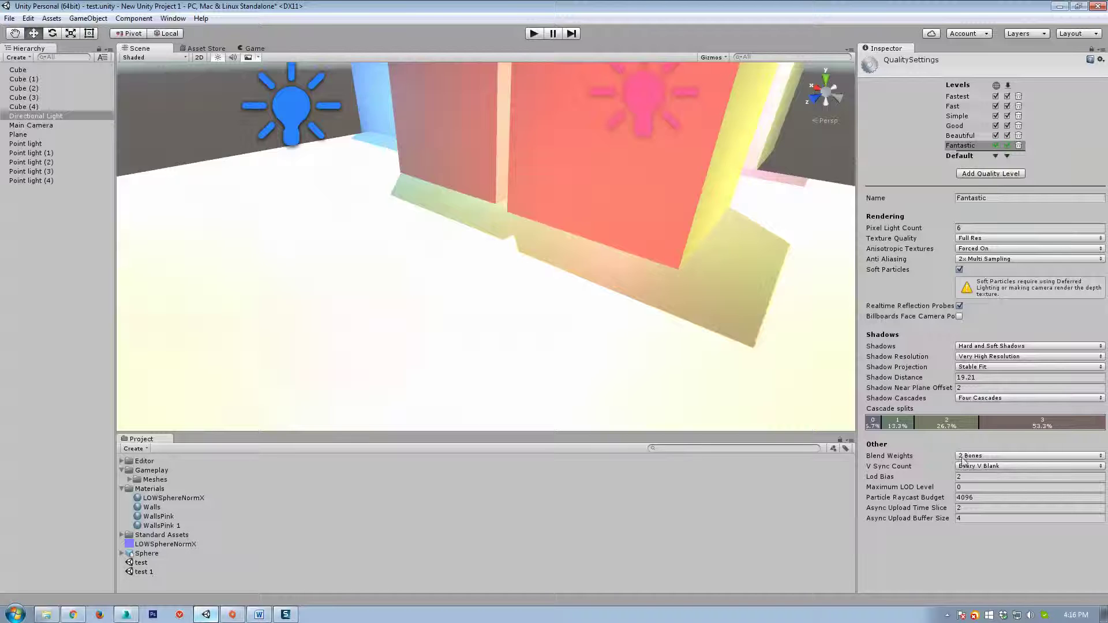
key(d)
right_drag(657, 274, 654, 253)
key(w)
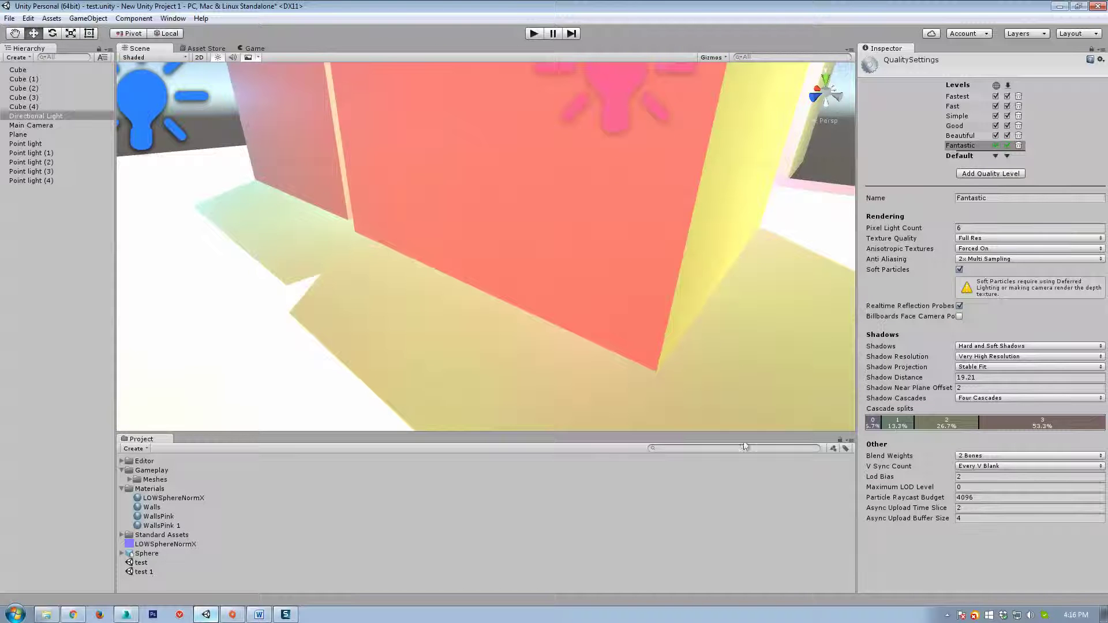
right_drag(504, 248, 688, 387)
Step: Review the V Sync Count options and compare the cubes' rendering from near and far, keeping Every V Blank
click(975, 466)
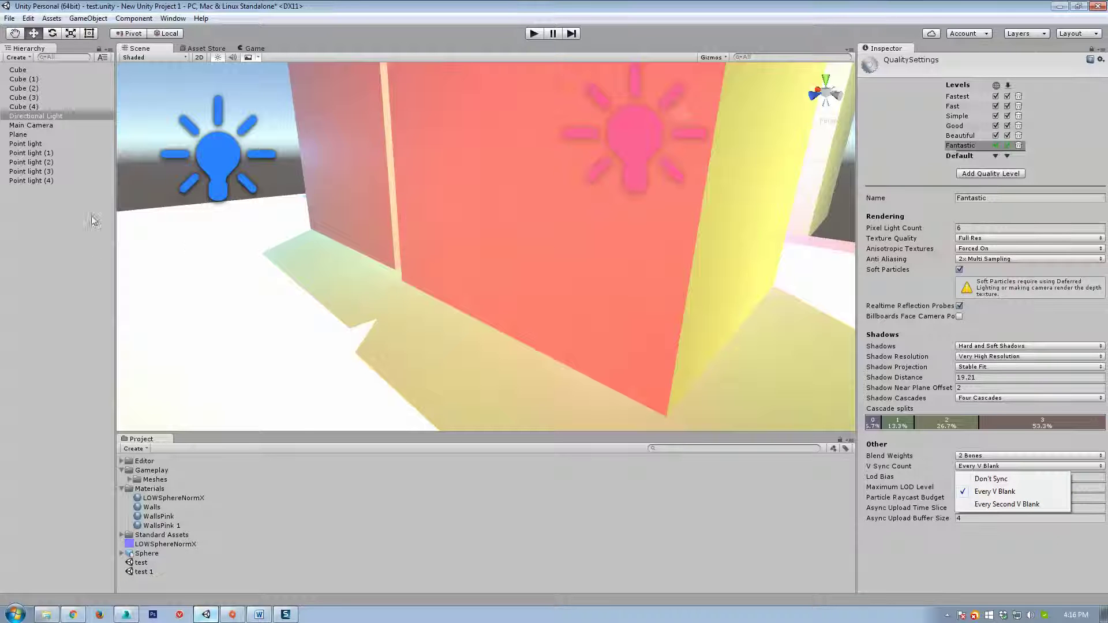
right_drag(597, 371, 549, 352)
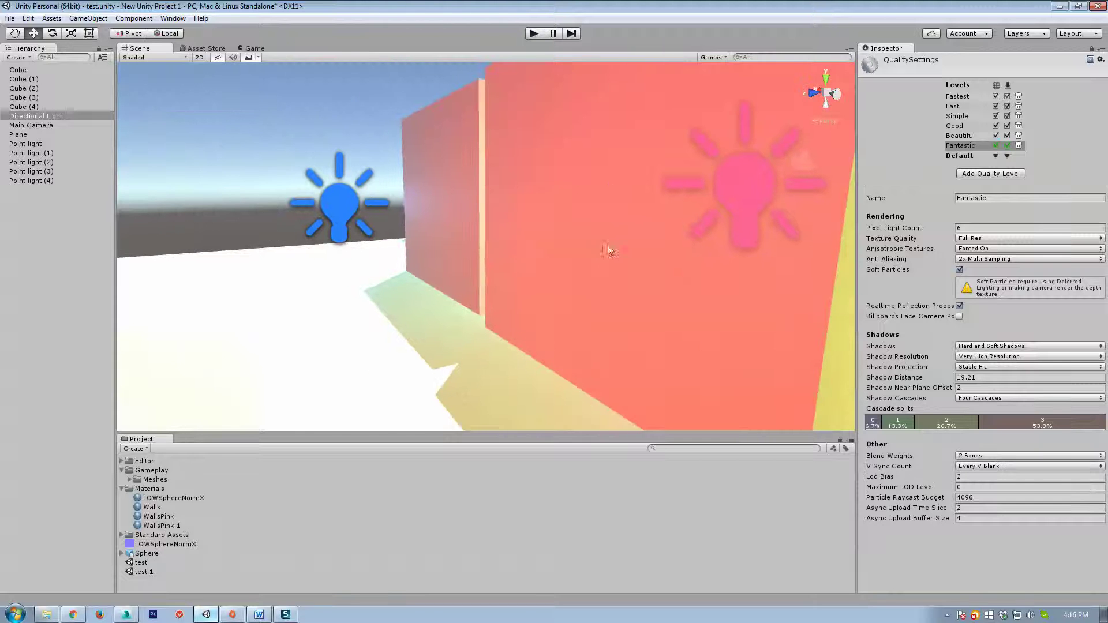
right_drag(608, 250, 480, 306)
key(s)
right_drag(625, 275, 471, 262)
key(w)
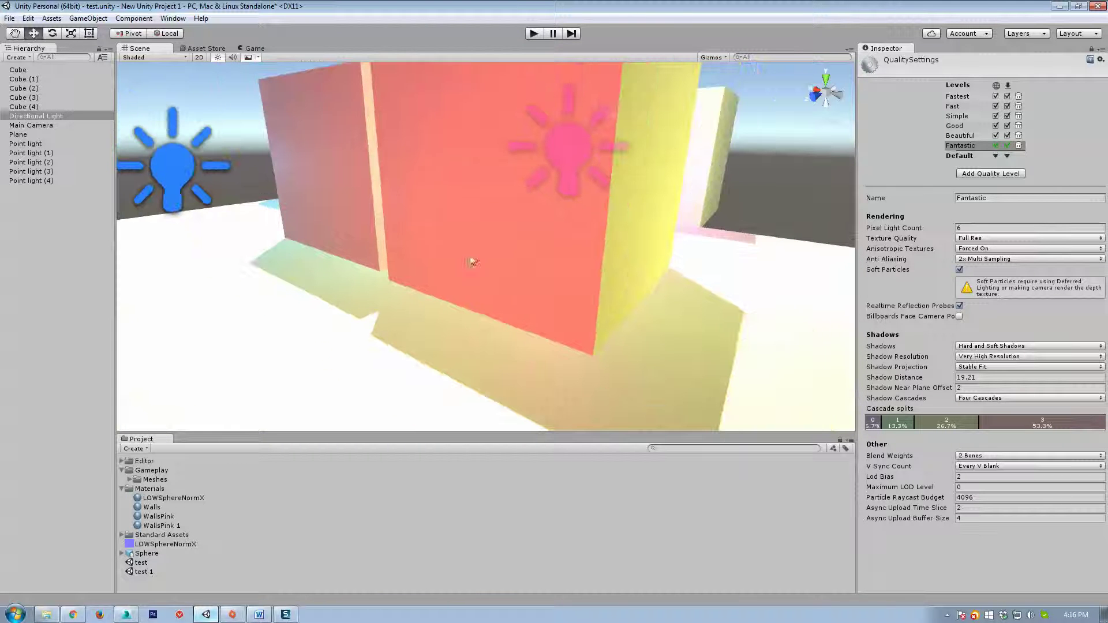
click(981, 466)
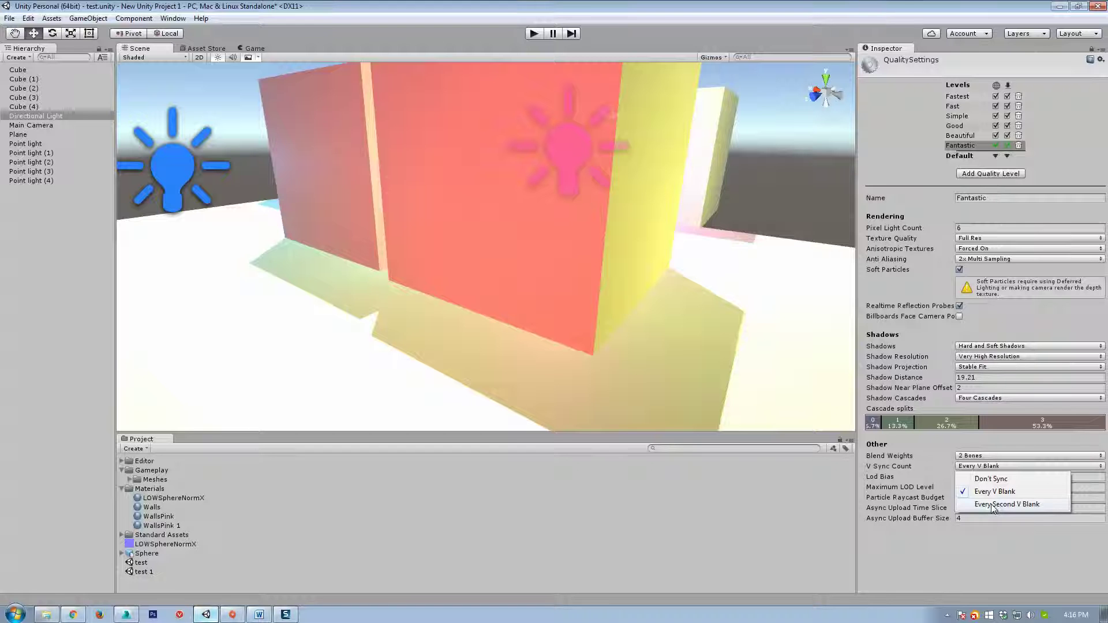
right_drag(601, 226, 607, 270)
key(d)
right_drag(467, 172, 484, 169)
key(s)
key(a)
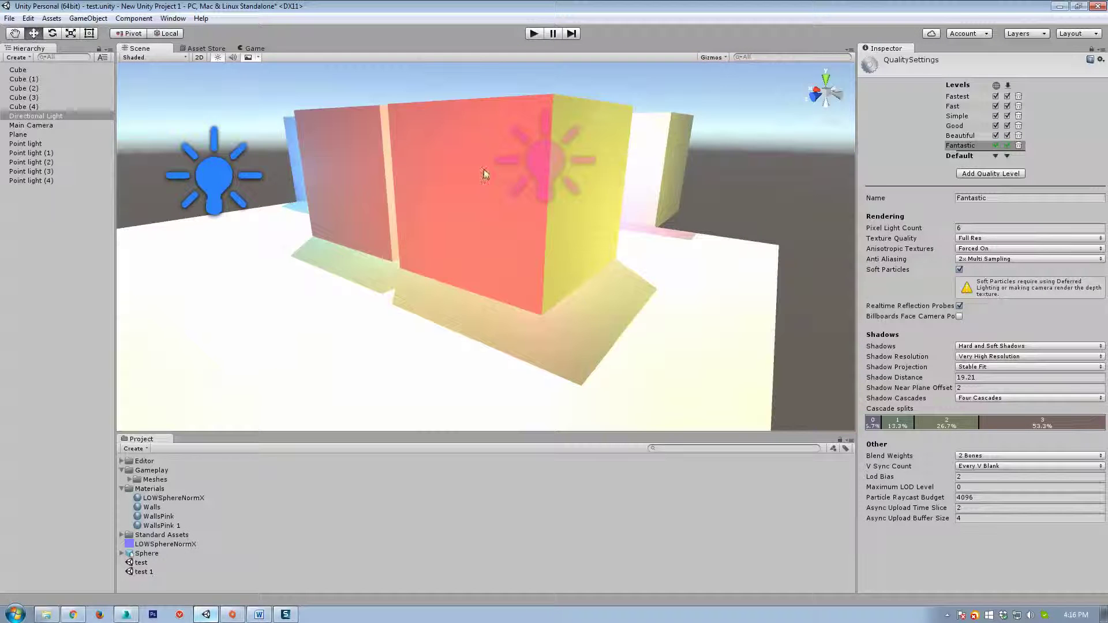
Step: Check the V Sync Count options once more and examine the red and yellow cube faces during quick view changes
click(989, 467)
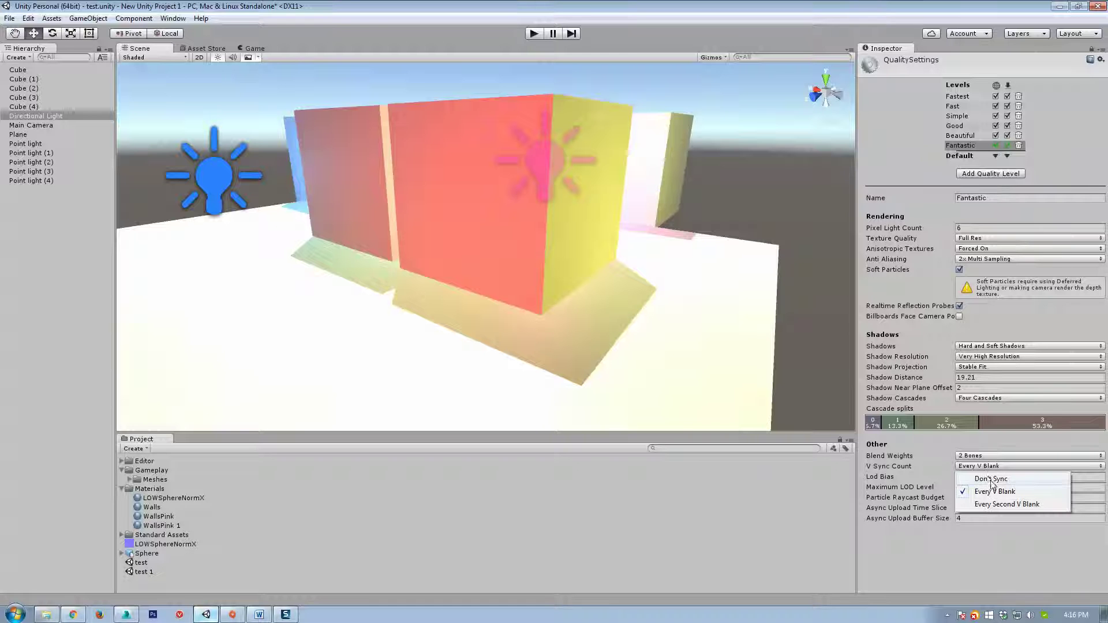
mouse_move(635, 258)
right_down()
mouse_move(591, 252)
mouse_move(646, 262)
mouse_move(627, 247)
right_up()
key(d)
key(a)
key(w)
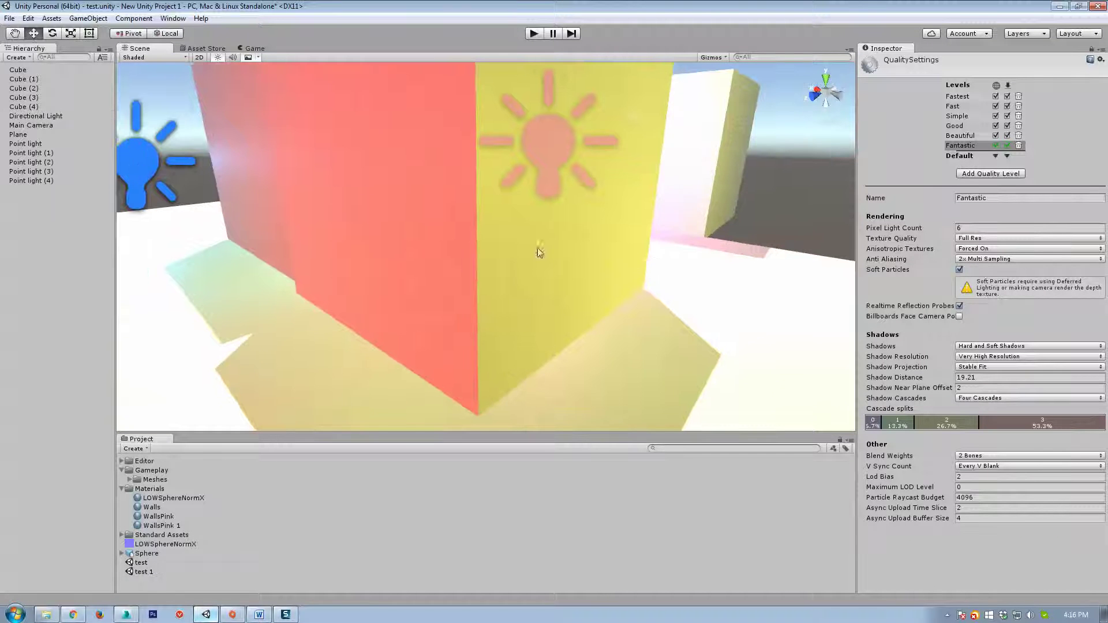
key(s)
right_drag(548, 328, 530, 304)
key(w)
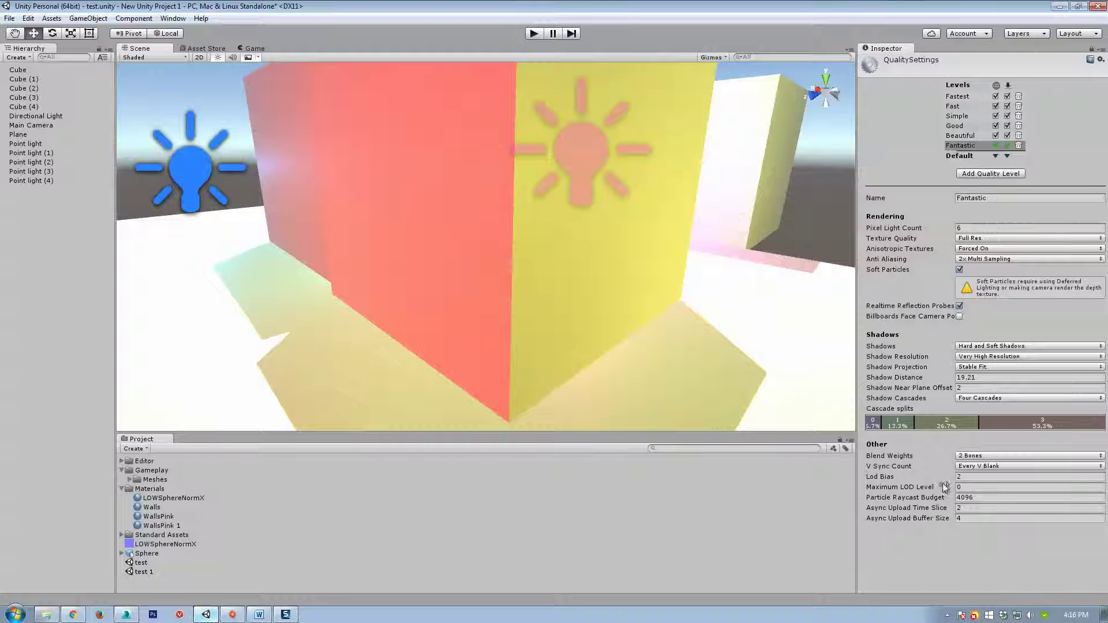
right_drag(611, 333, 697, 366)
Step: Open the project's Graphics settings to view the built-in and always included shaders
click(29, 18)
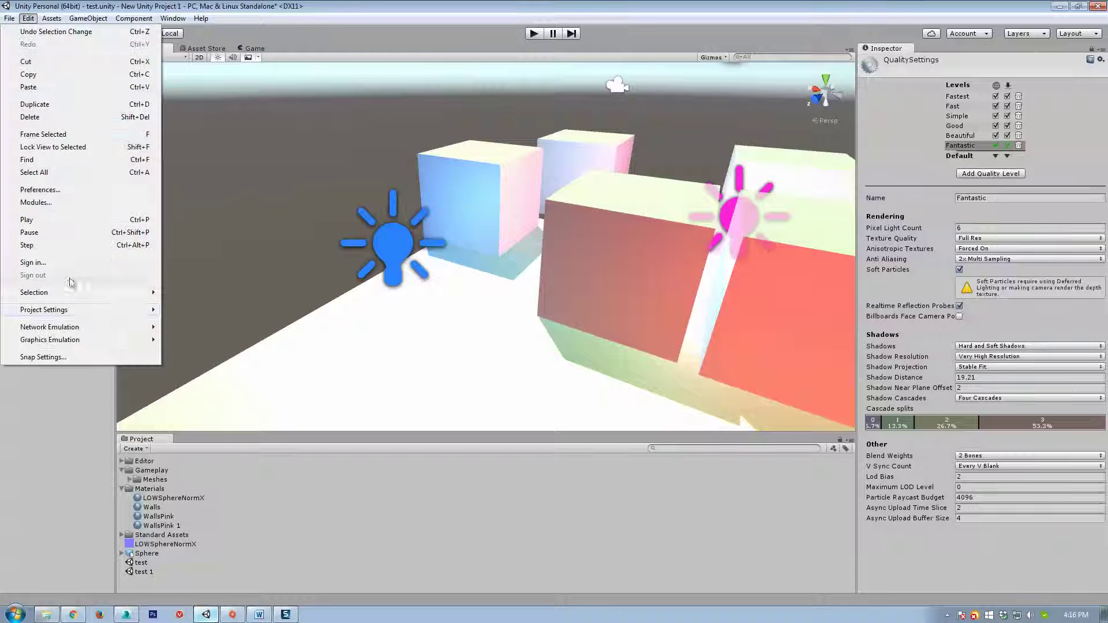
mouse_move(84, 309)
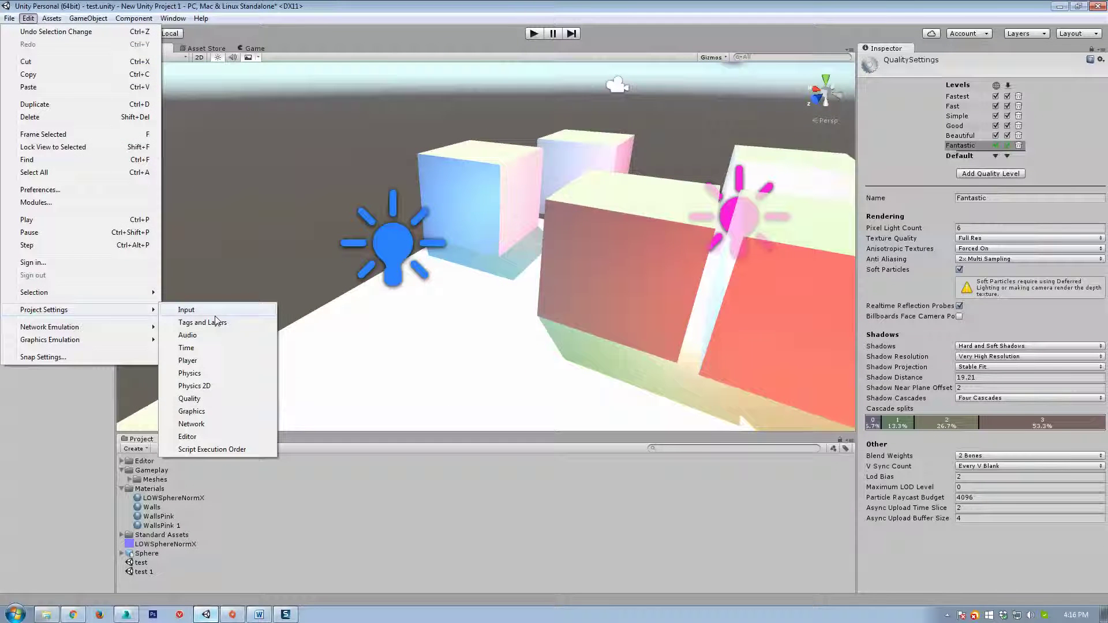
click(206, 415)
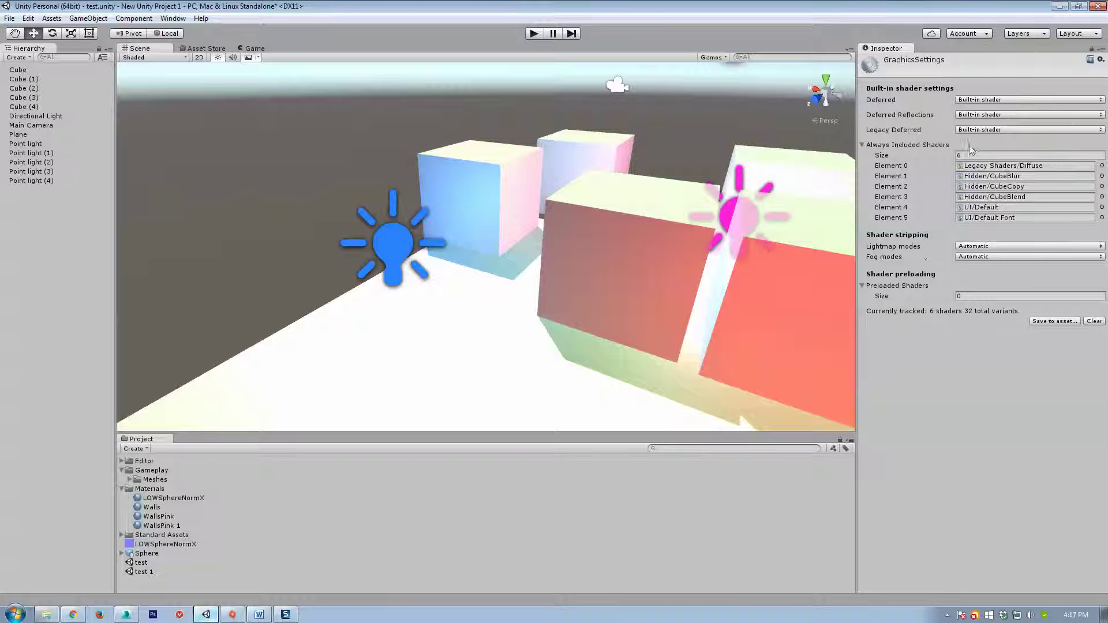
Step: Open the project's Editor settings and review the Unity Remote compression, device and resolution options without changing them
click(28, 17)
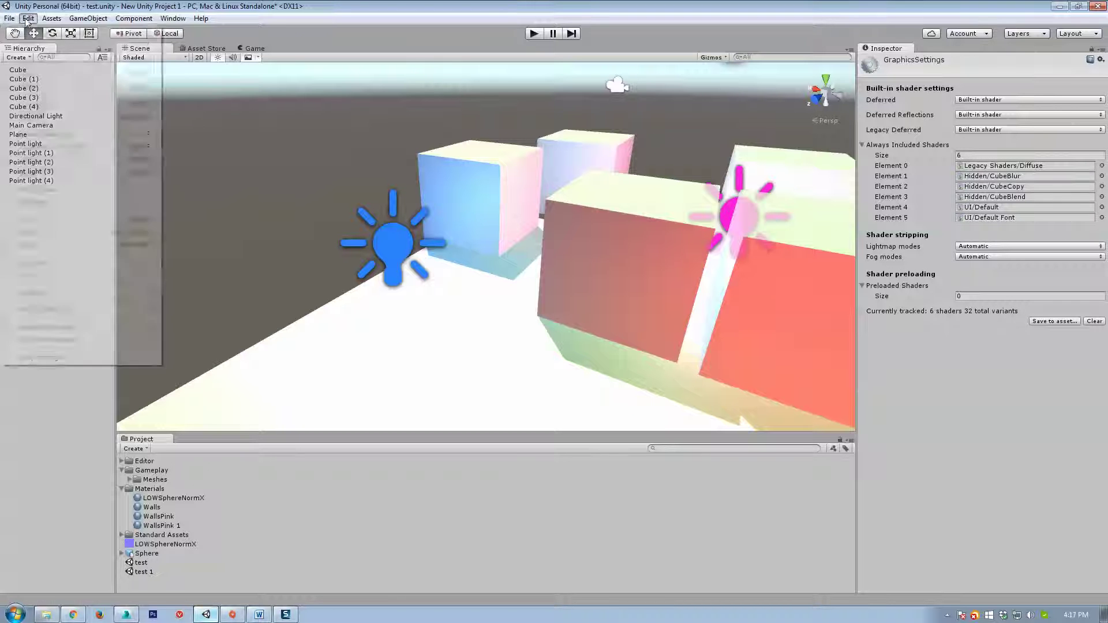
mouse_move(93, 312)
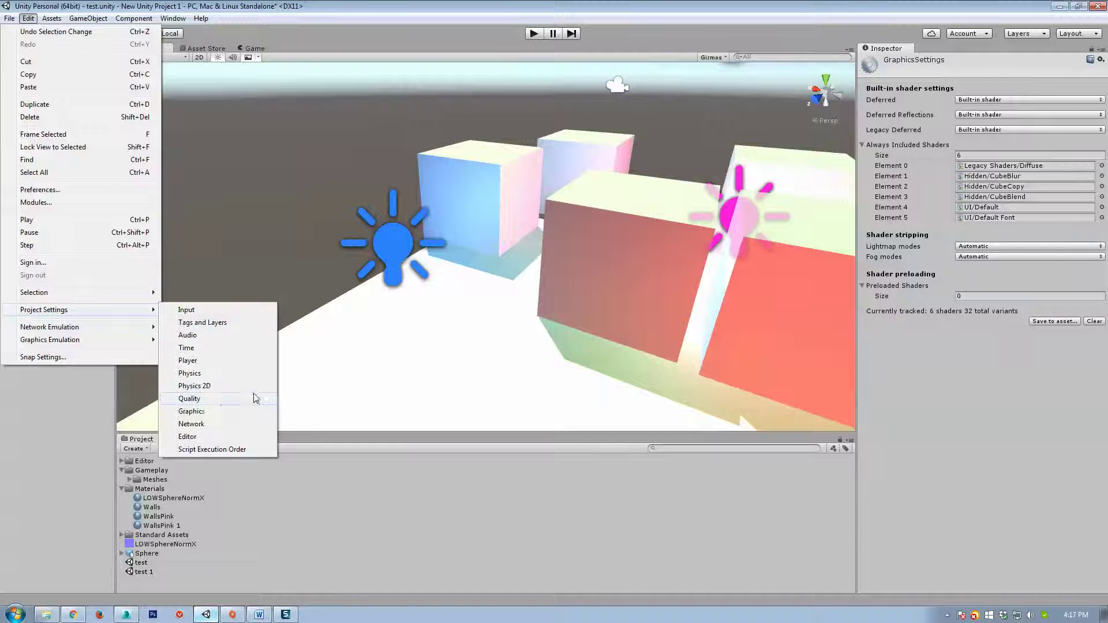
click(191, 437)
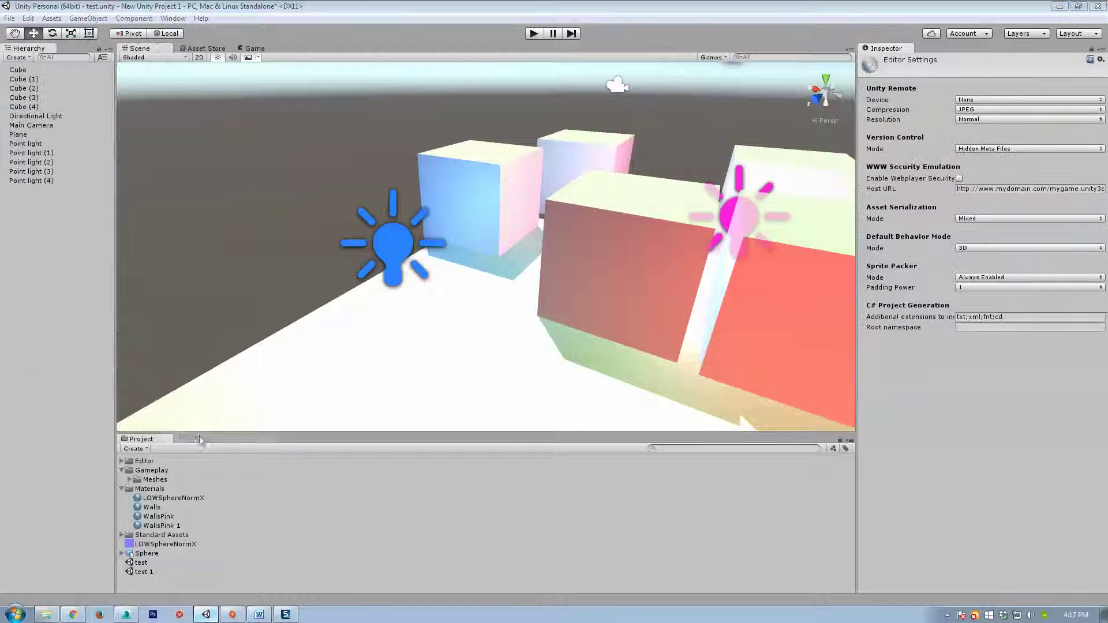
click(975, 109)
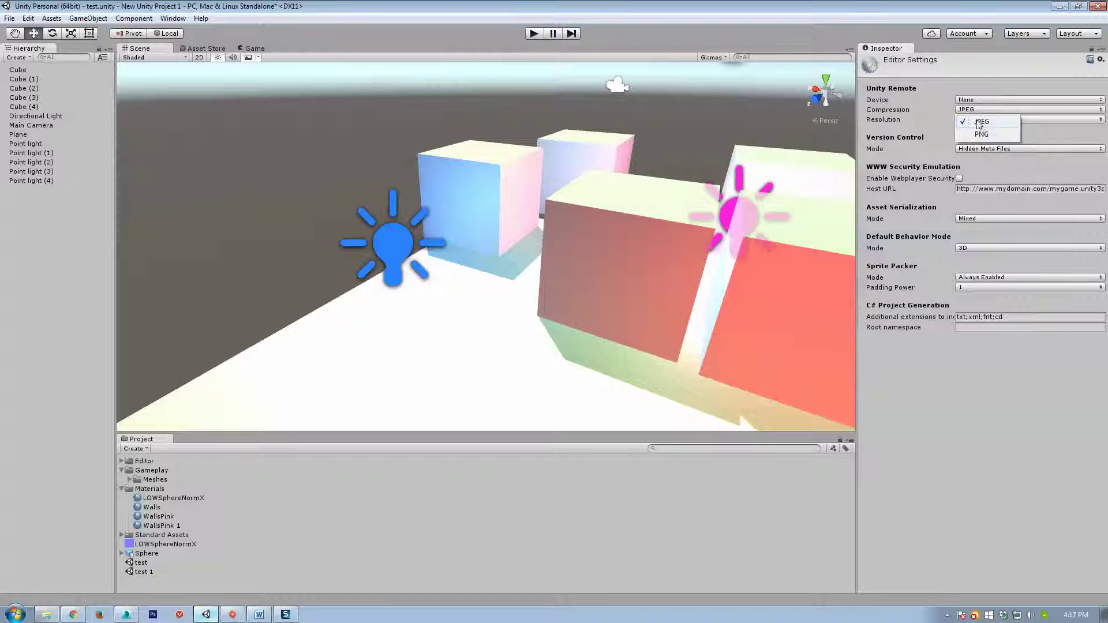
click(999, 100)
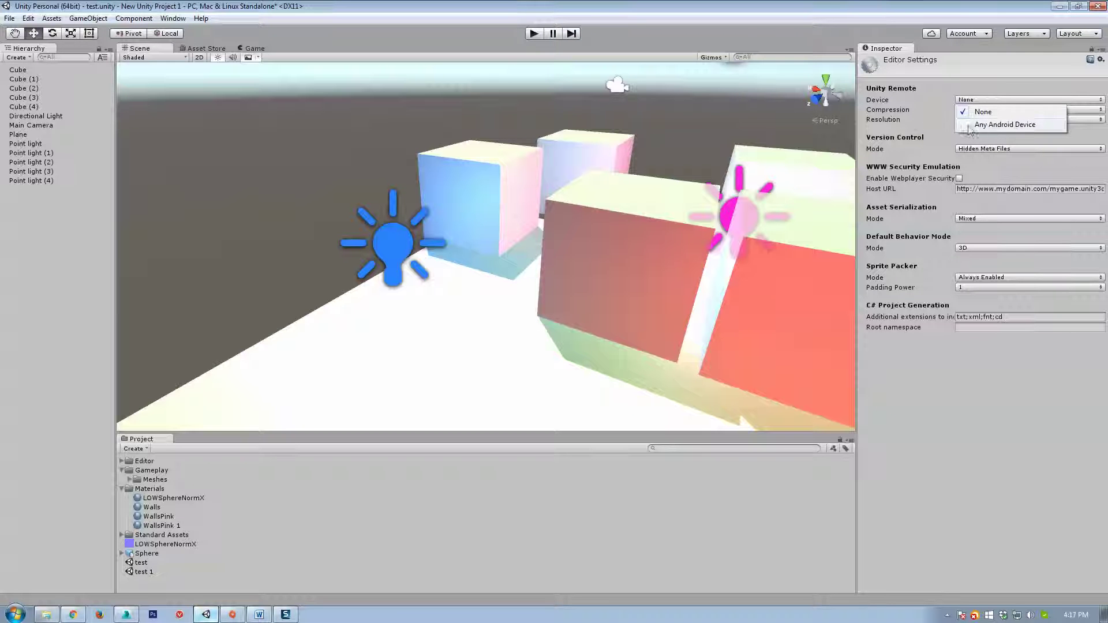
click(903, 108)
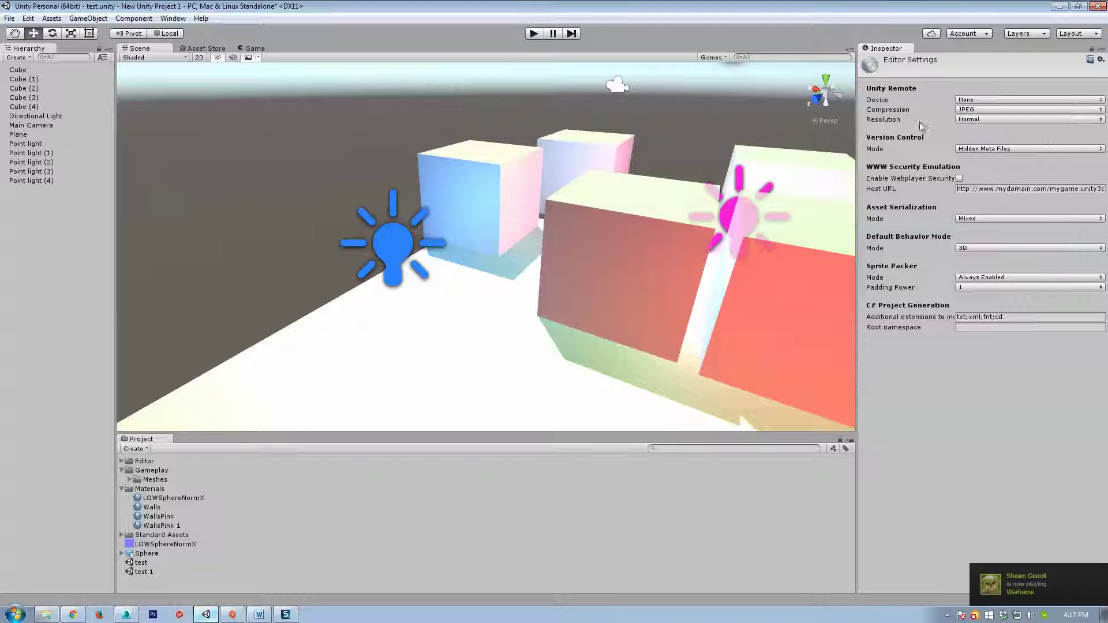
click(972, 122)
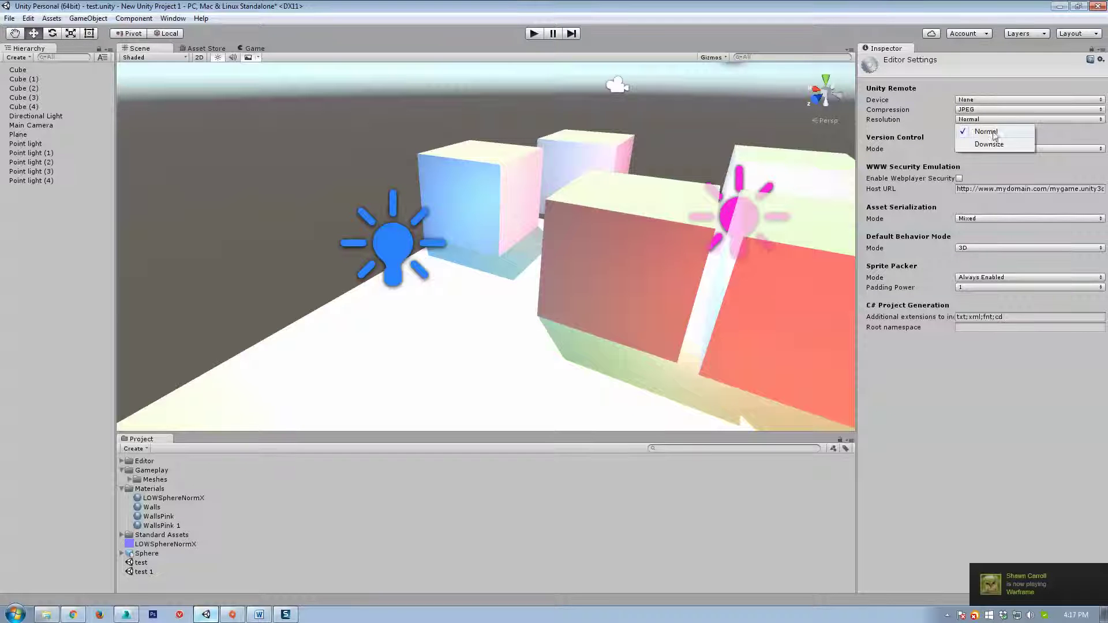
click(1046, 362)
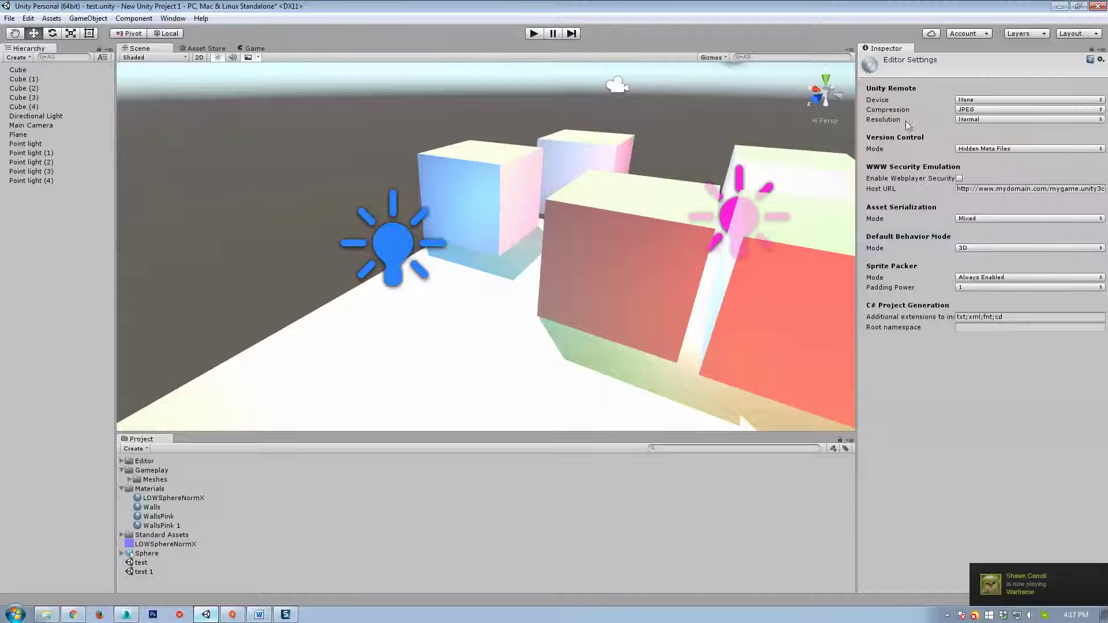
Step: Review the Version Control and Default Behavior mode options, keeping Hidden Meta Files and 3D
click(990, 149)
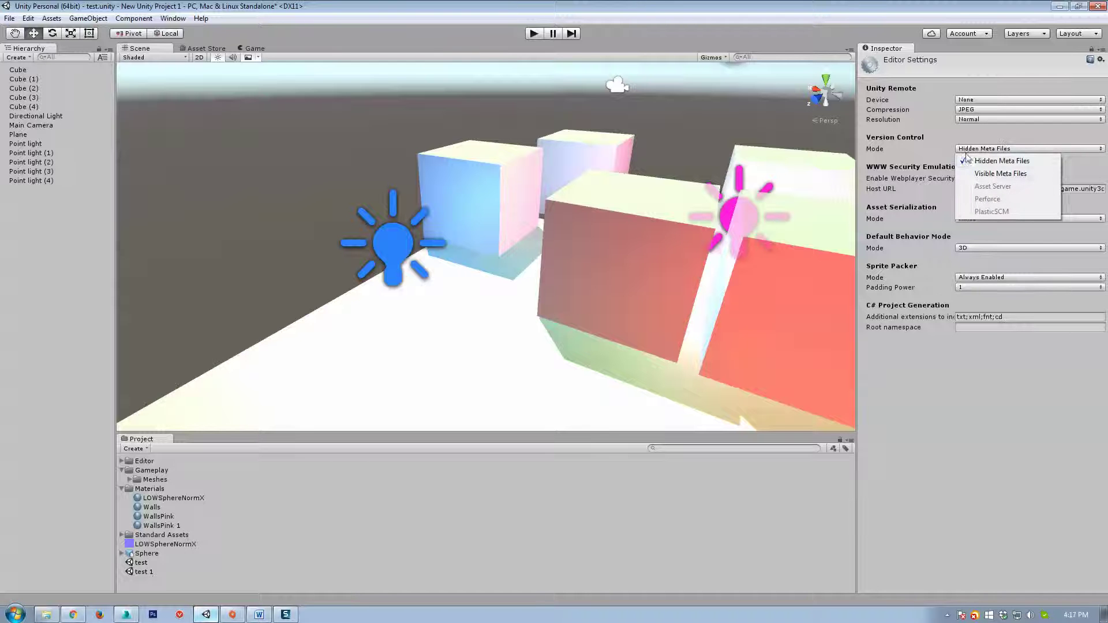
click(944, 308)
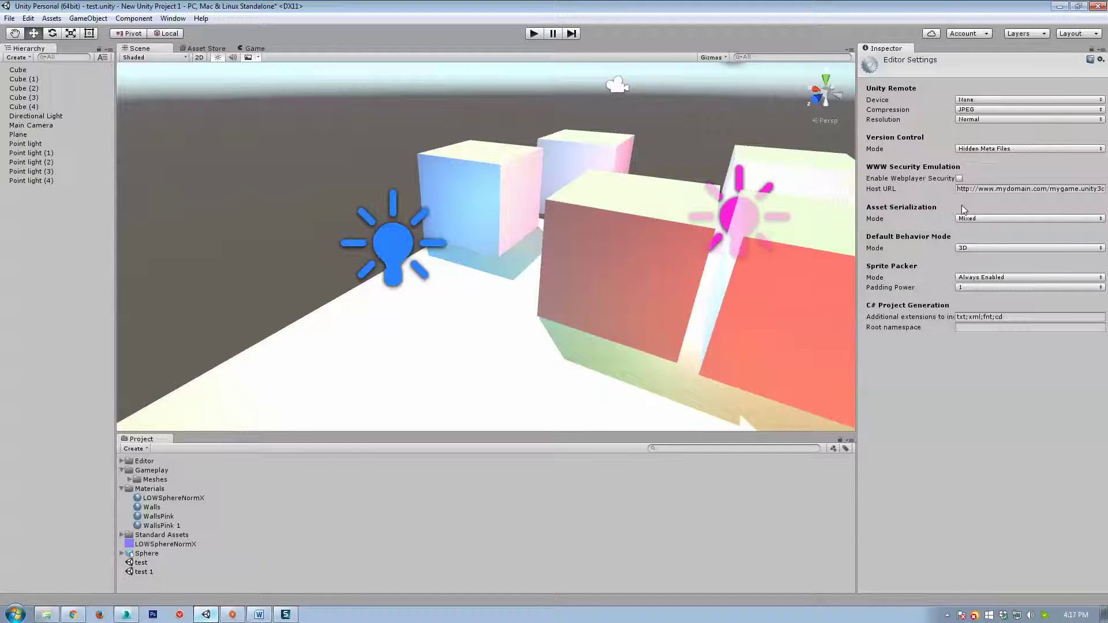
click(968, 248)
click(974, 265)
Step: Check the remaining project settings categories and view the whole arrangement of cubes and point lights from farther away
right_drag(530, 229, 610, 266)
key(s)
alt+drag(530, 217, 304, 106)
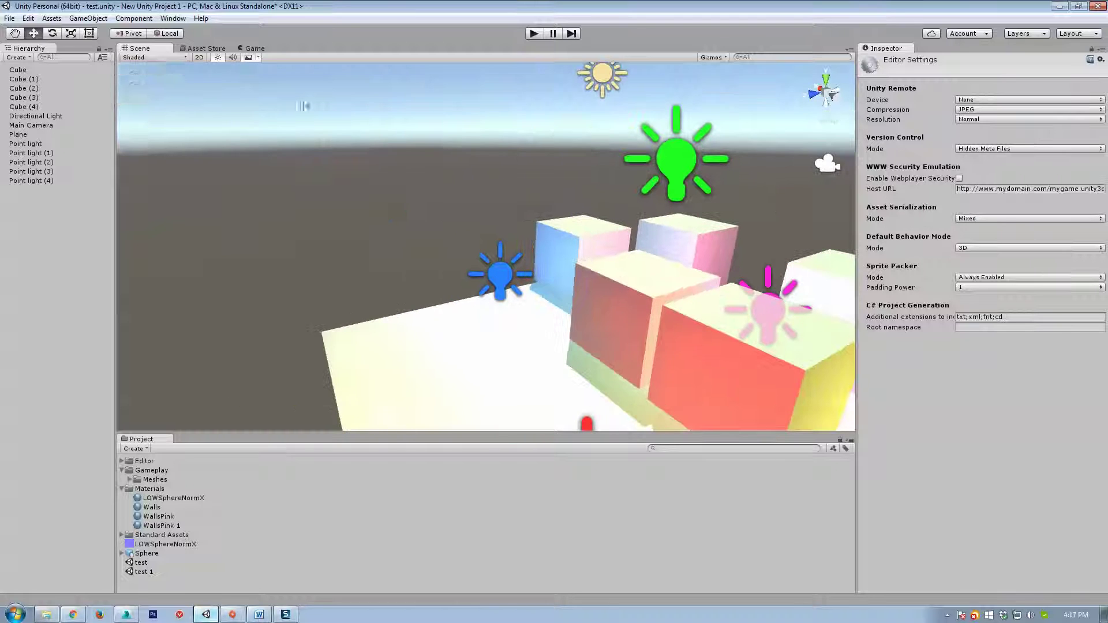
click(28, 17)
mouse_move(74, 312)
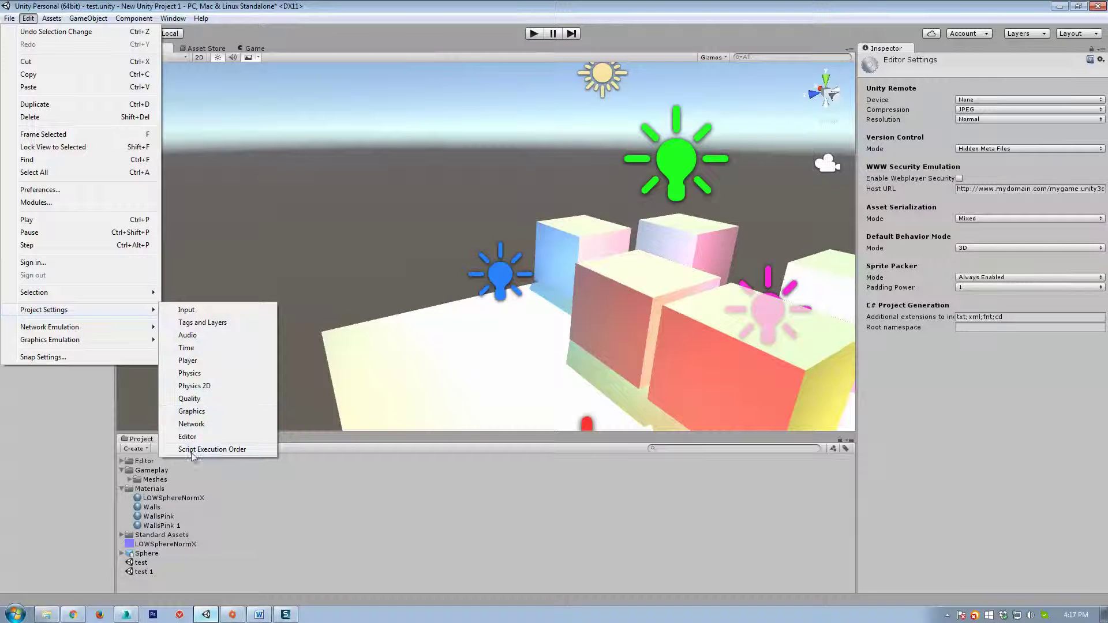
right_drag(400, 252, 487, 263)
key(s)
key(w)
key(d)
key(s)
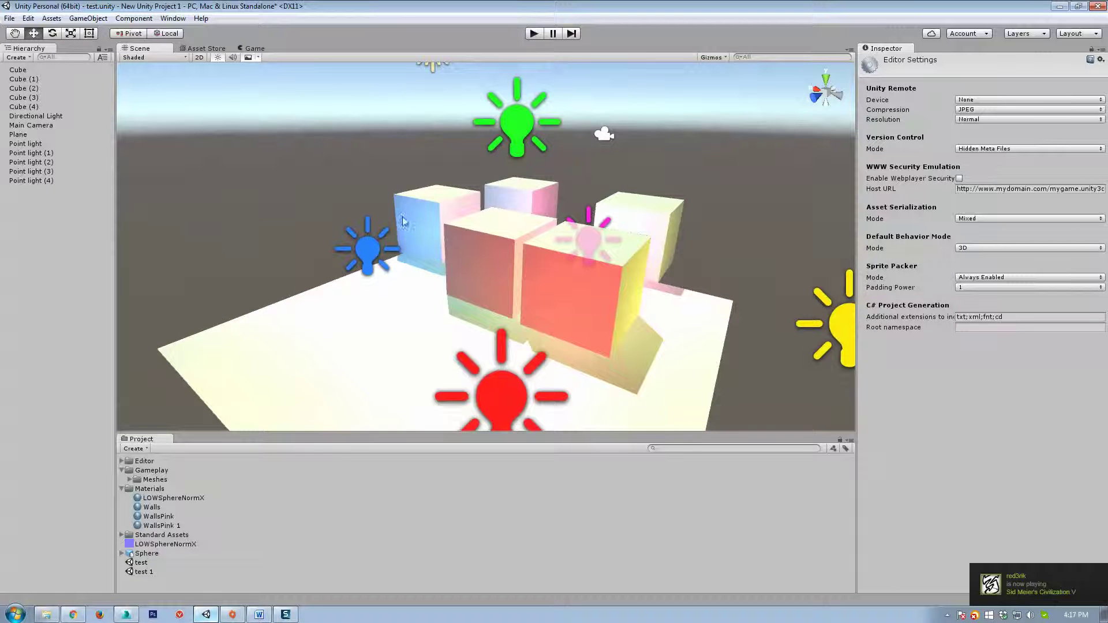
scroll(403, 221, down, 5)
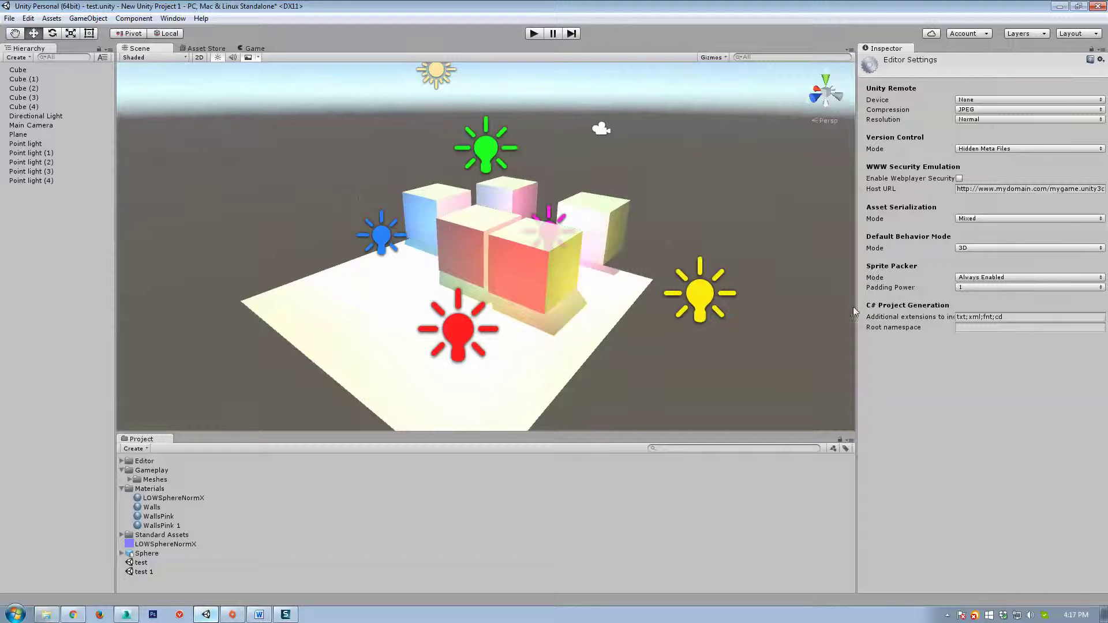